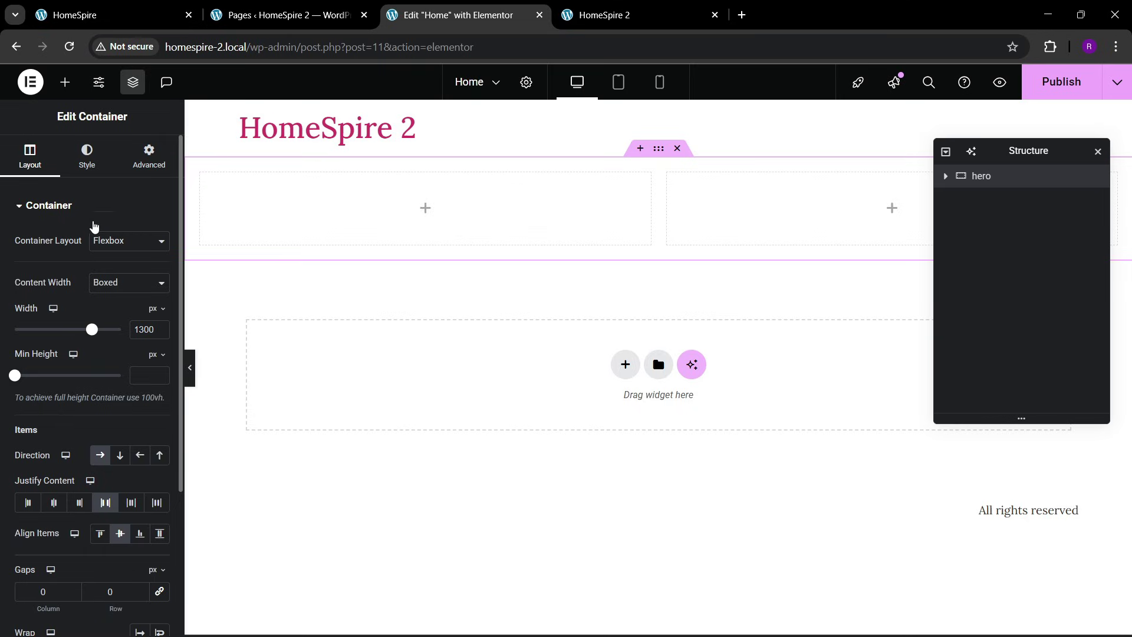
Unlink the hero container's padding values and set 80 px top and bottom, with 0 on the right and left
left_click(137, 166)
left_click(157, 316)
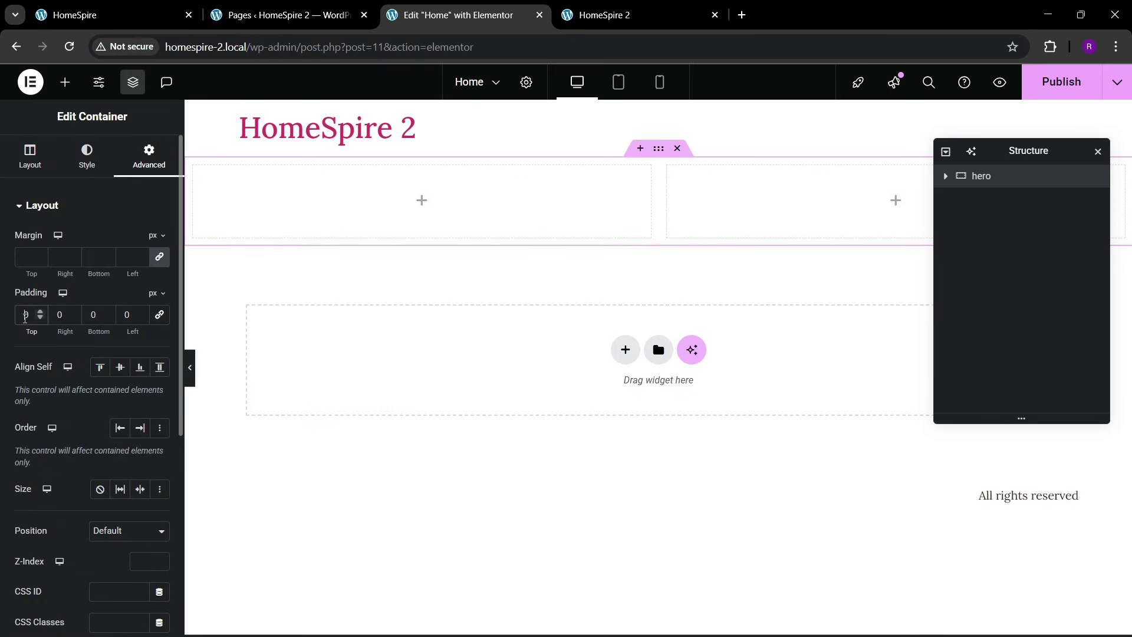
type("8")
left_click(88, 321)
type("8")
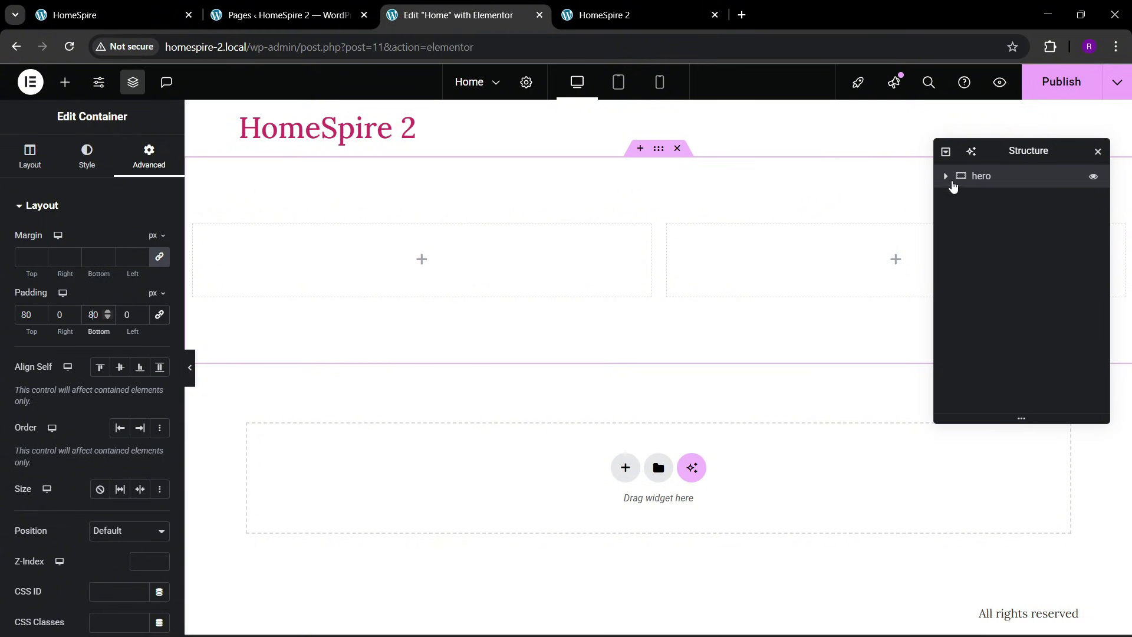
Set the padding of both inner containers of the hero to 0 px on all sides
left_click(969, 198)
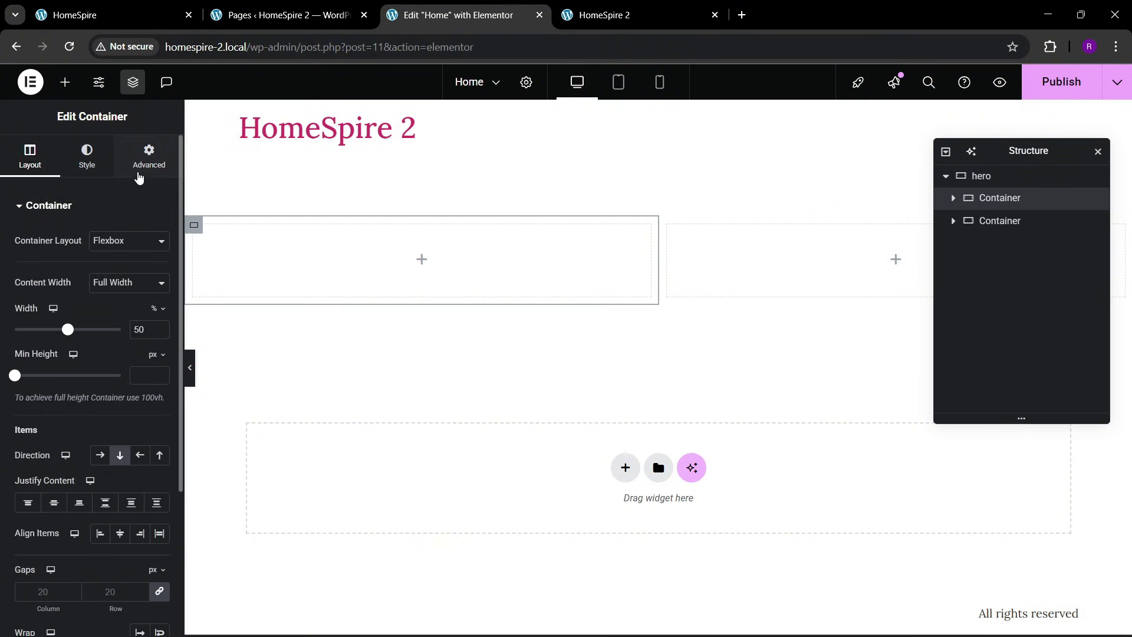
left_click(144, 169)
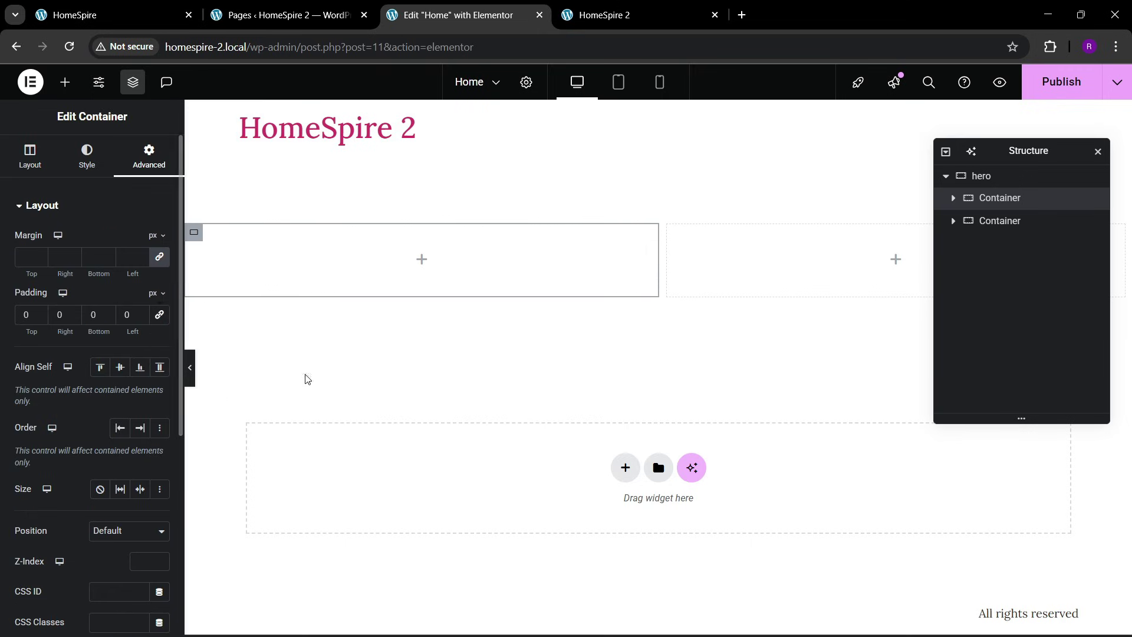
left_click(993, 221)
left_click(161, 170)
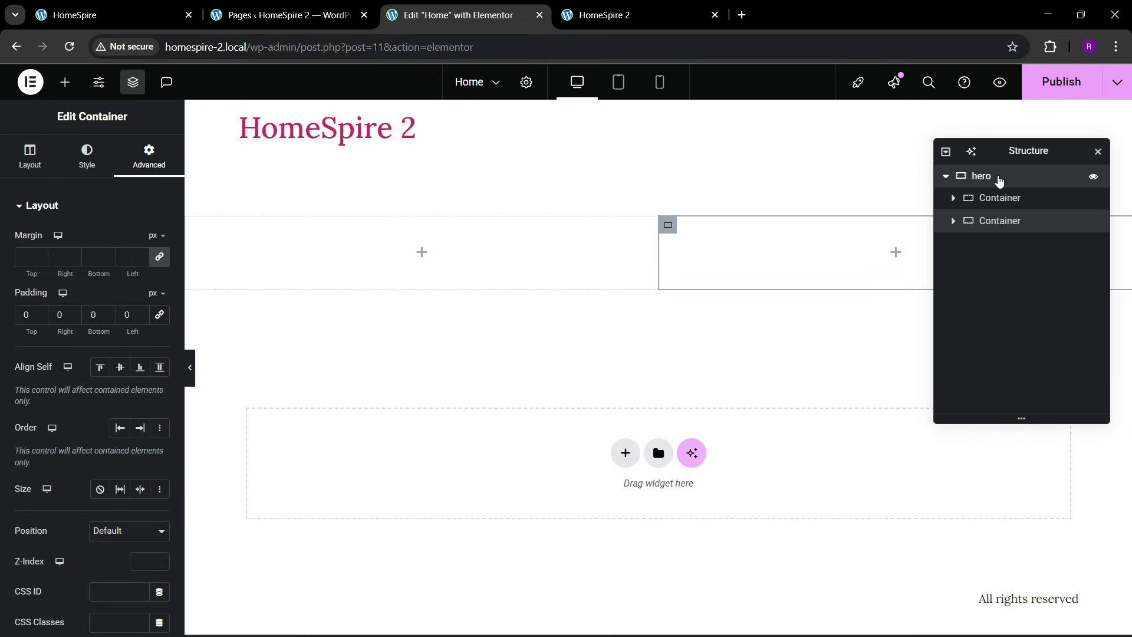
Give the hero container a slideshow background using the white kitchen, green living room and hero-slider.jpg images from the media library
left_click(990, 177)
left_click(103, 169)
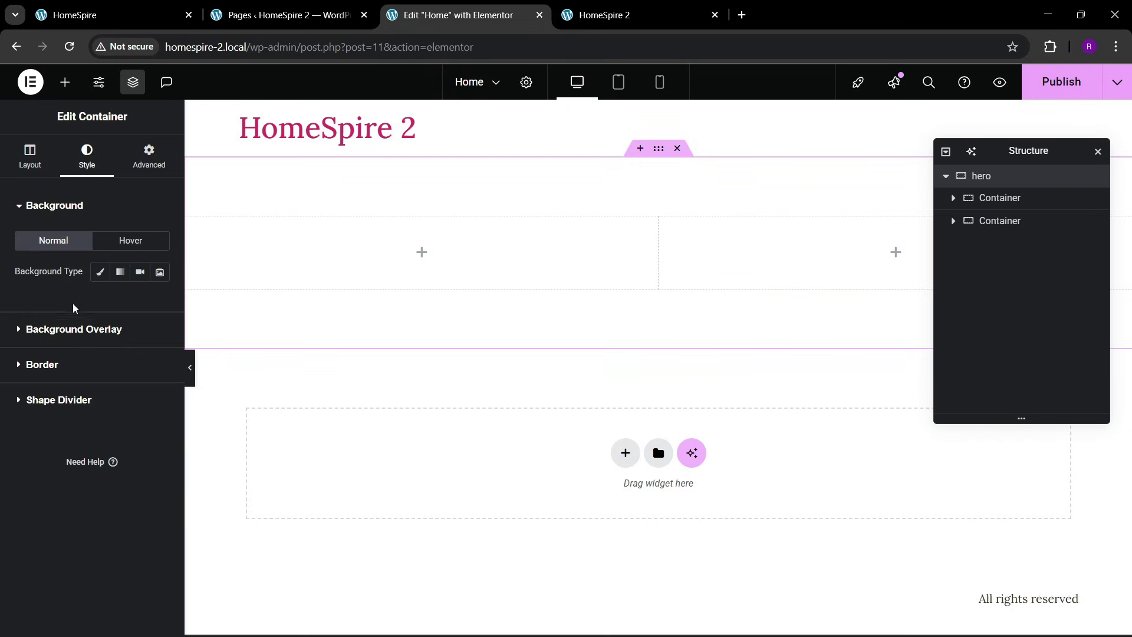
left_click(159, 272)
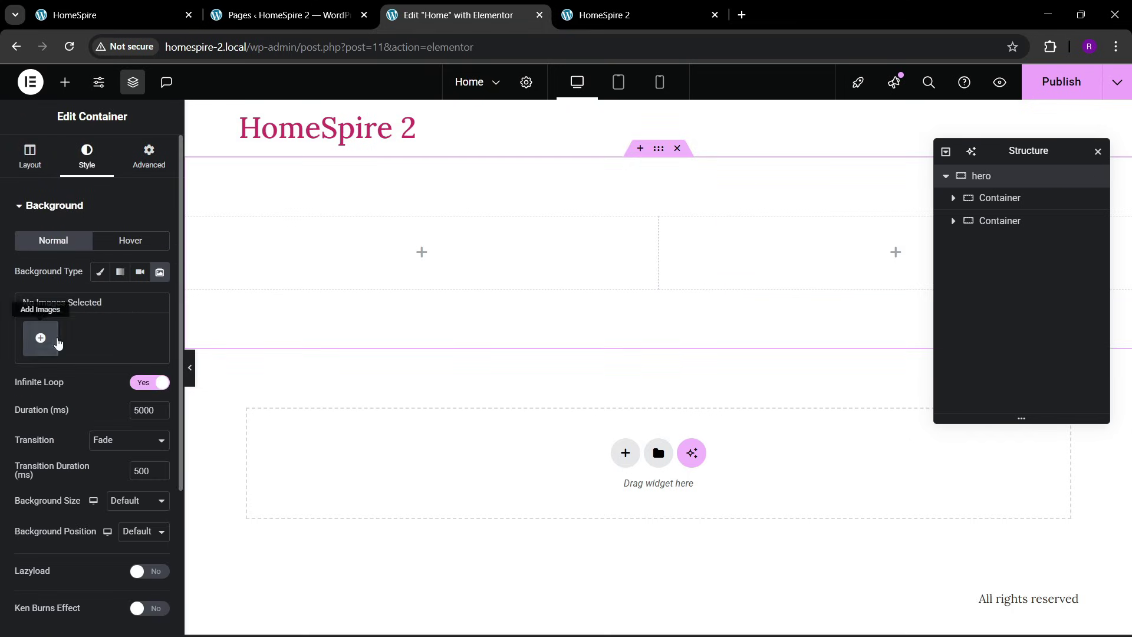
left_click(39, 335)
left_click(305, 148)
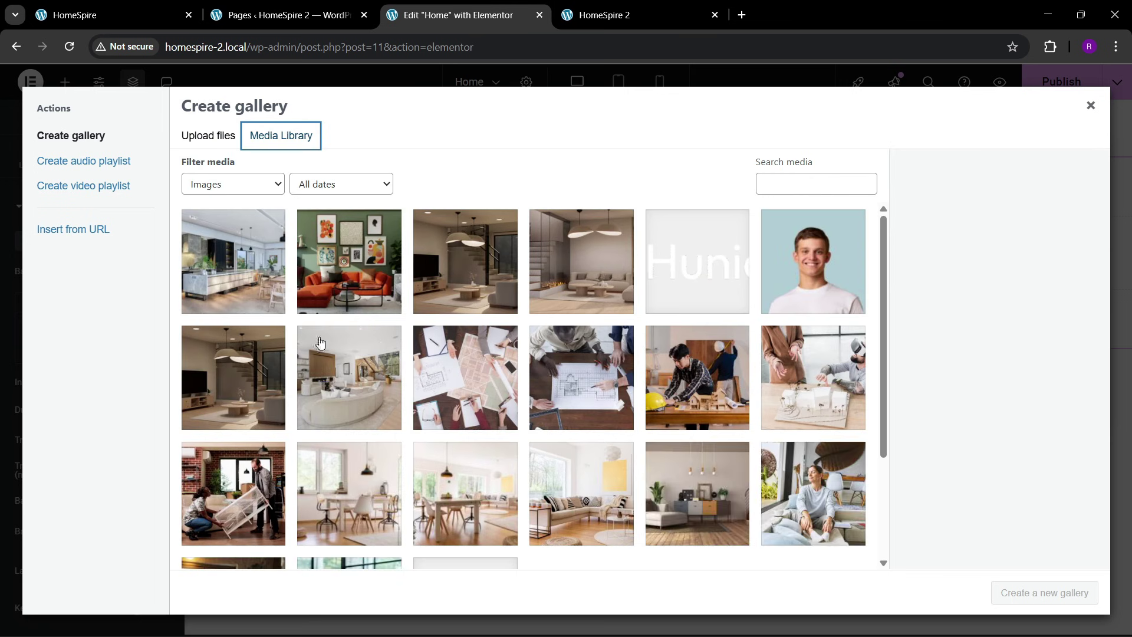
left_click(247, 268)
left_click(333, 277)
left_click(473, 295)
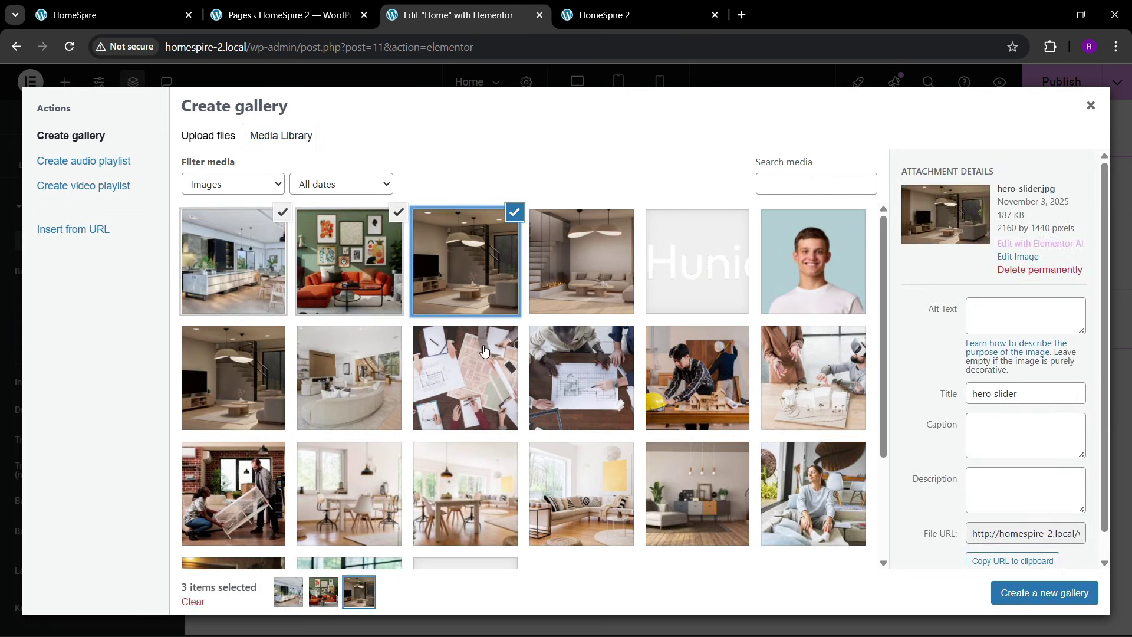
left_click(1040, 595)
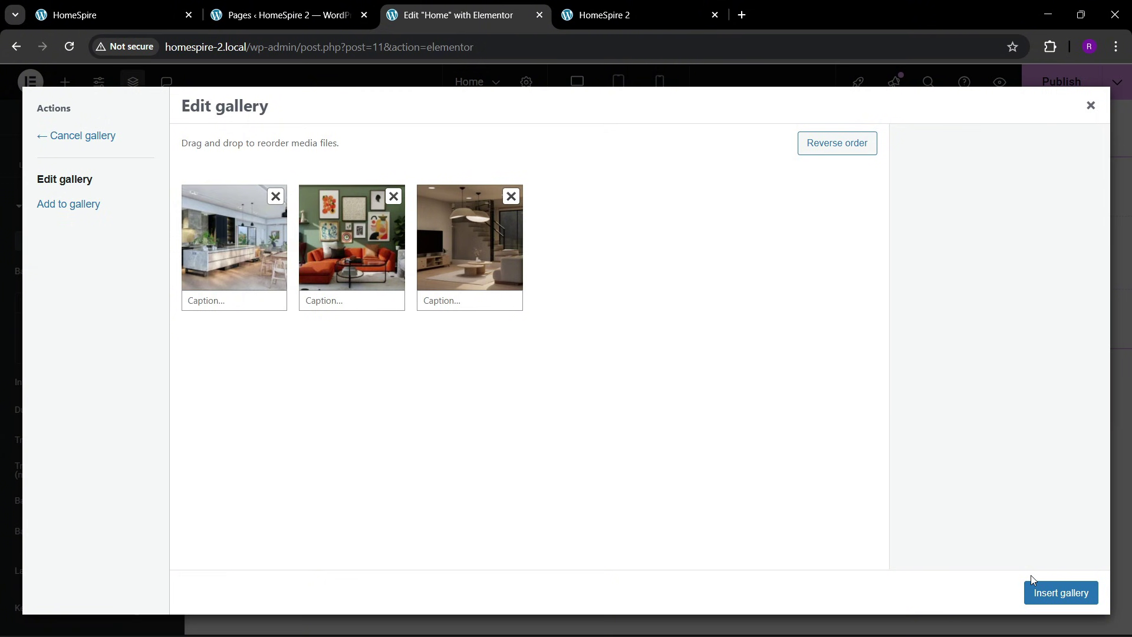
left_click(1049, 593)
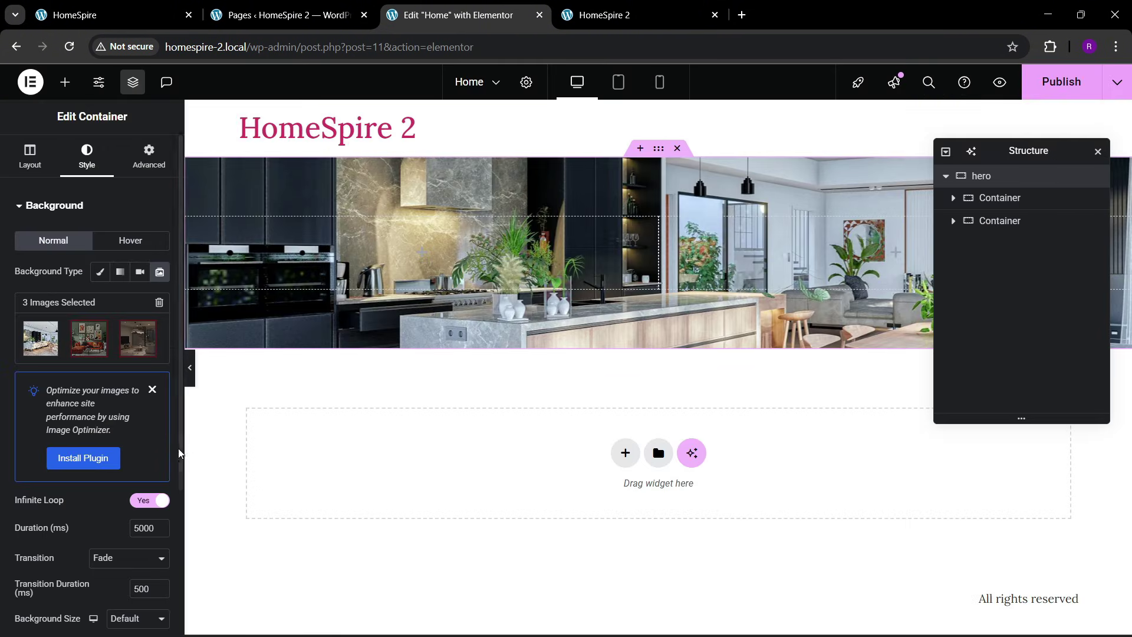
Dismiss the image optimizer notice and set the hero slideshow's slide duration to 3000 ms
left_click(152, 389)
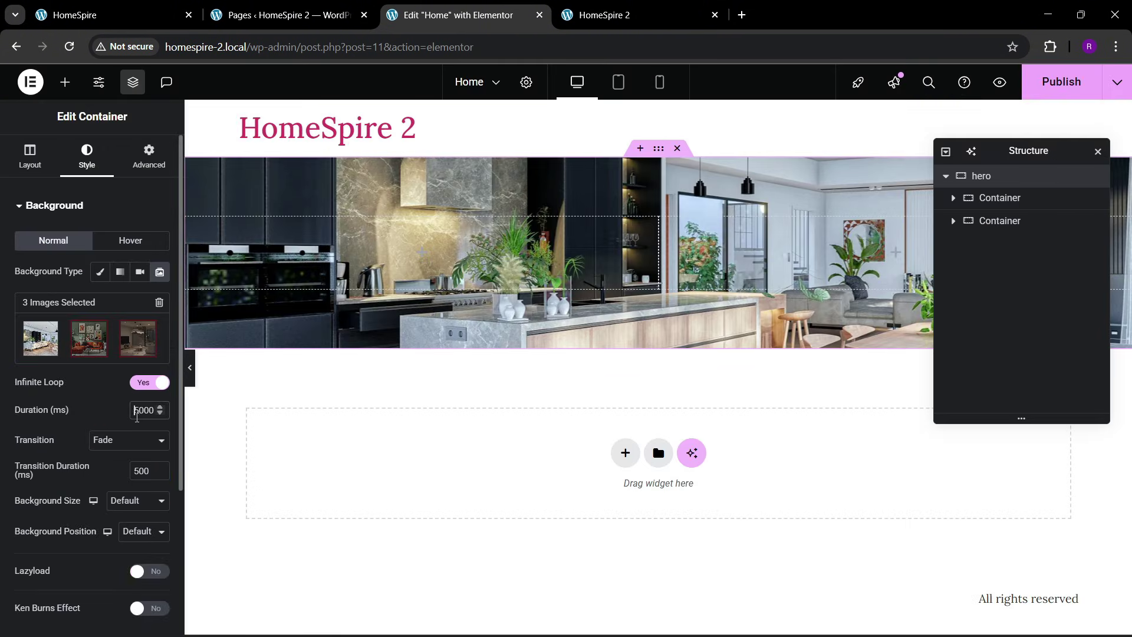
left_click(138, 410)
key("BackSpace")
type("3")
Configure the hero slideshow with background size Cover, position Center Center and the Ken Burns effect enabled
scroll(39, 447, "down", 1)
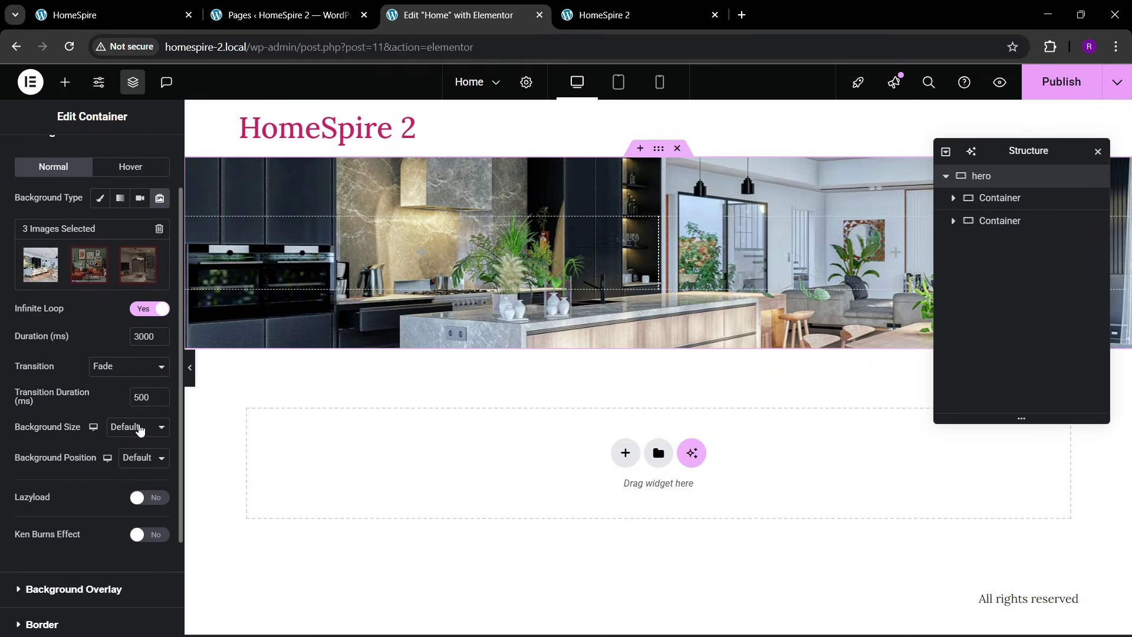
left_click(132, 480)
left_click(140, 464)
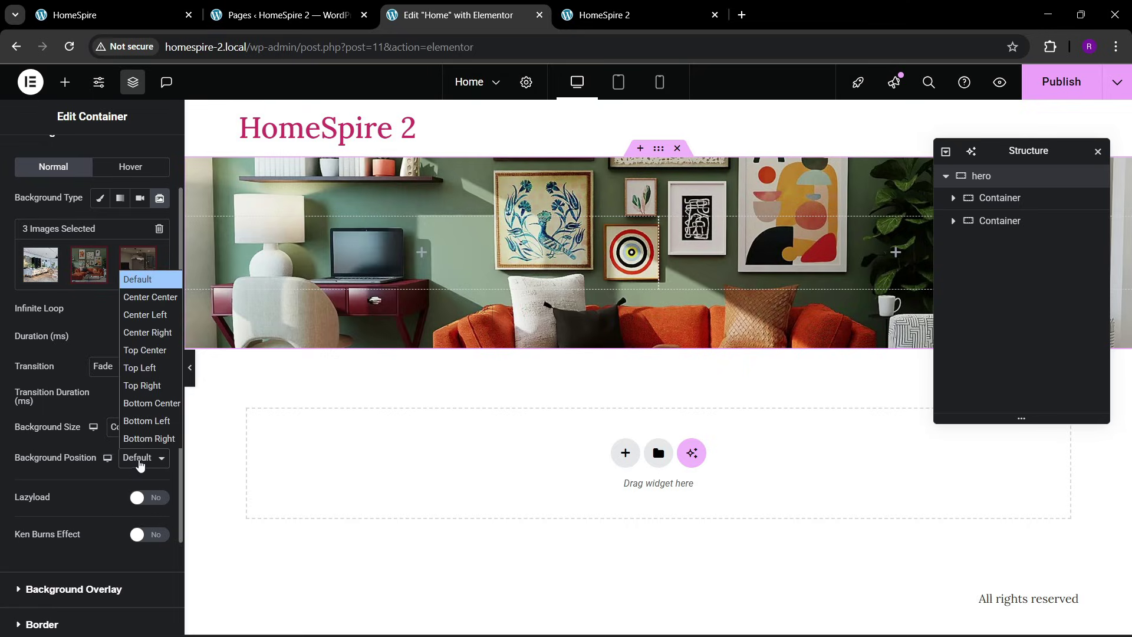
left_click(145, 297)
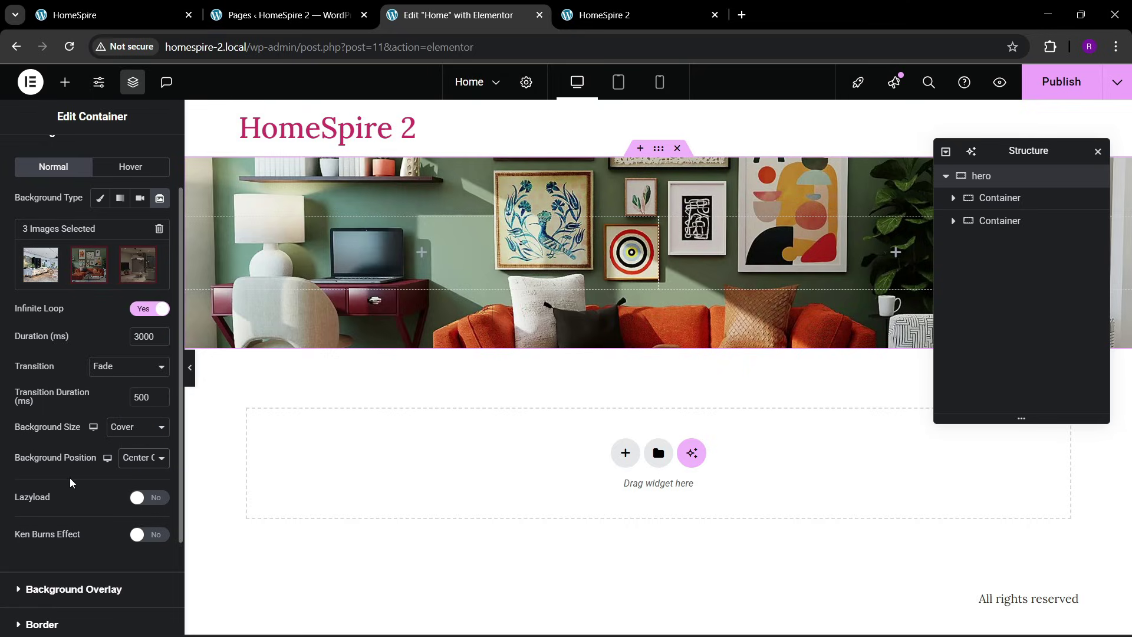
scroll(103, 429, "down", 2)
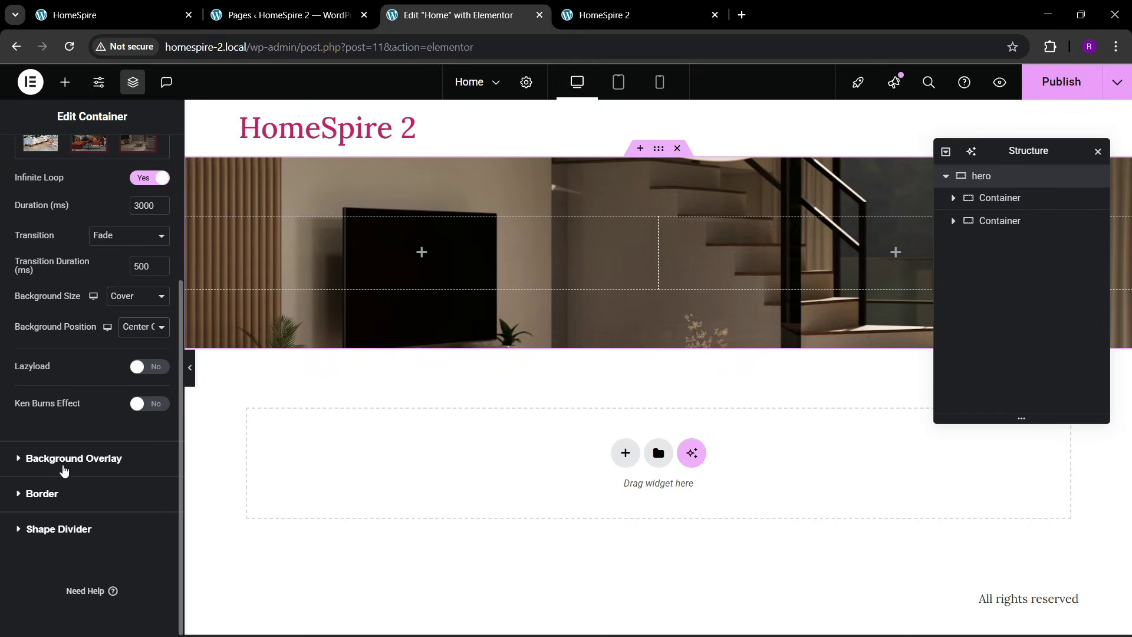
left_click(149, 404)
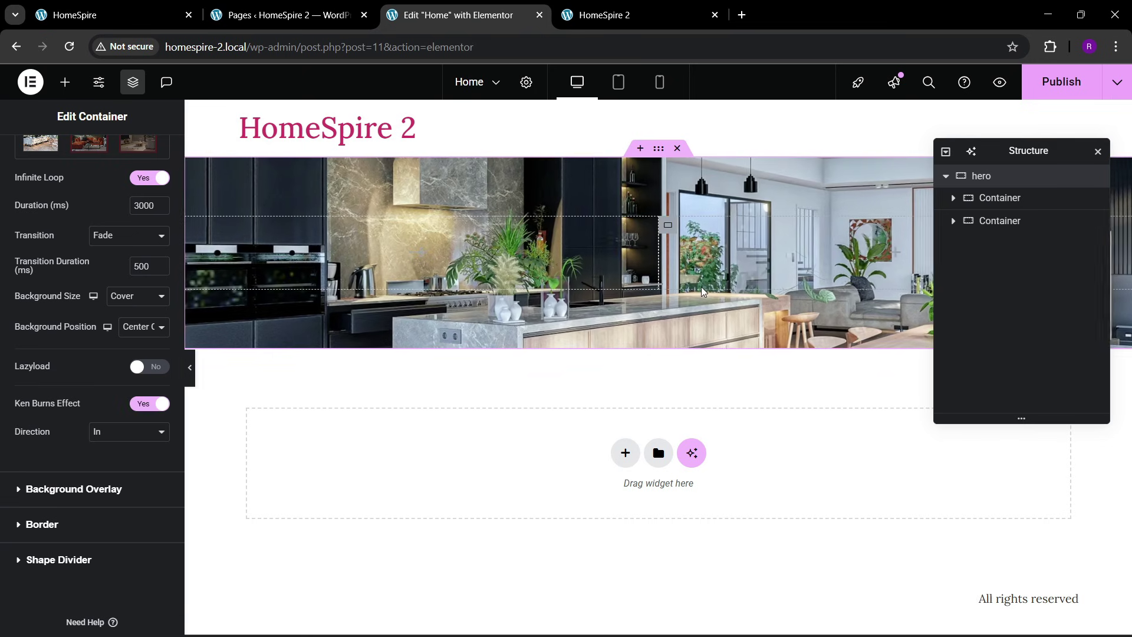
Add a classic background overlay in solid black to the hero container
left_click(57, 488)
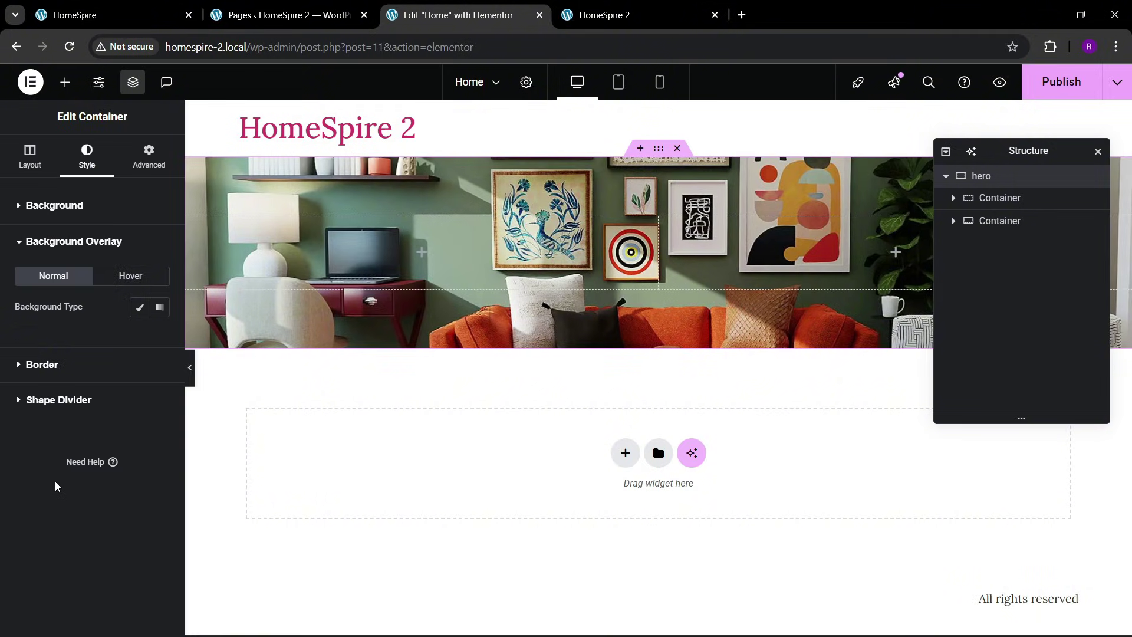
left_click(138, 307)
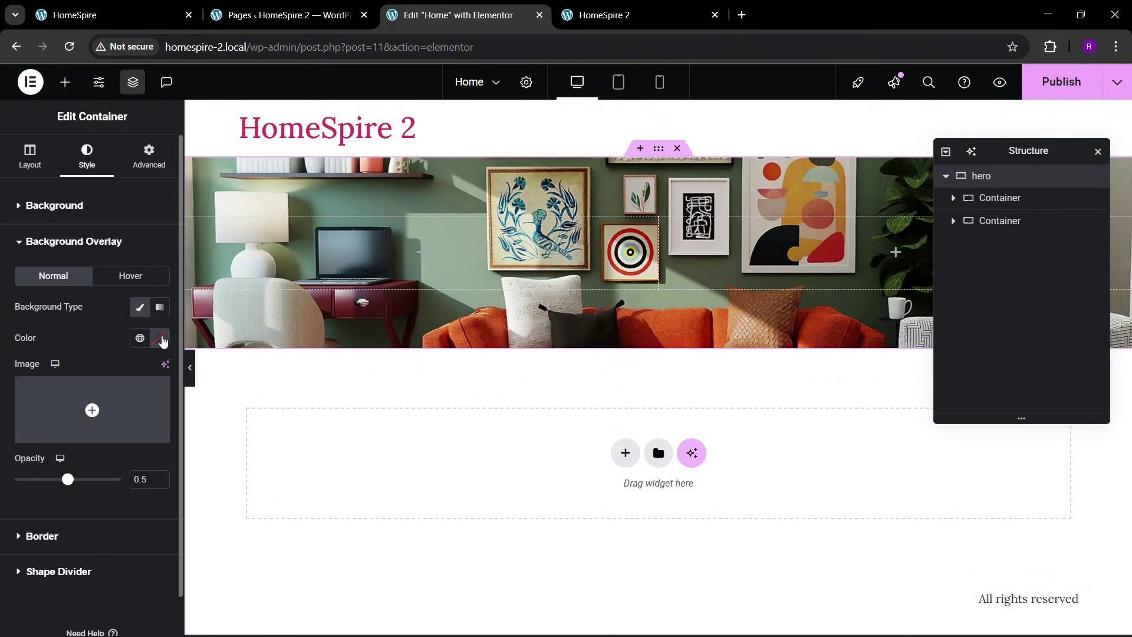
left_click(164, 340)
left_click_drag(169, 457, 64, 514)
left_click(19, 458)
left_click(73, 340)
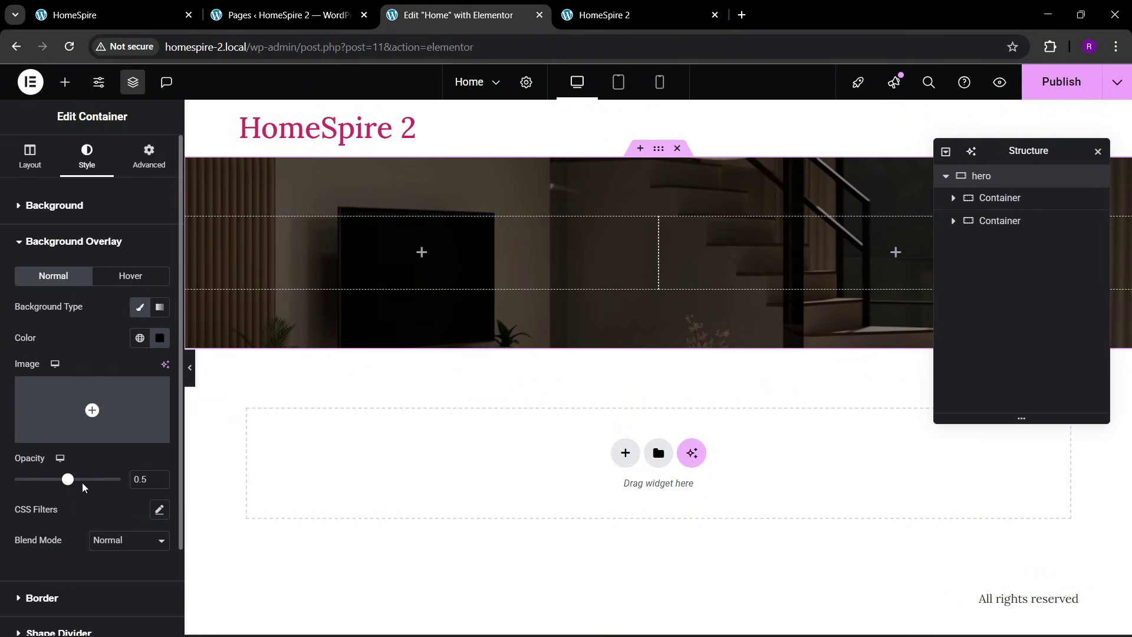
Try overlay opacities of 0.45 and 0.6 on the hero and return the opacity to 0.5
left_click_drag(69, 487, 64, 490)
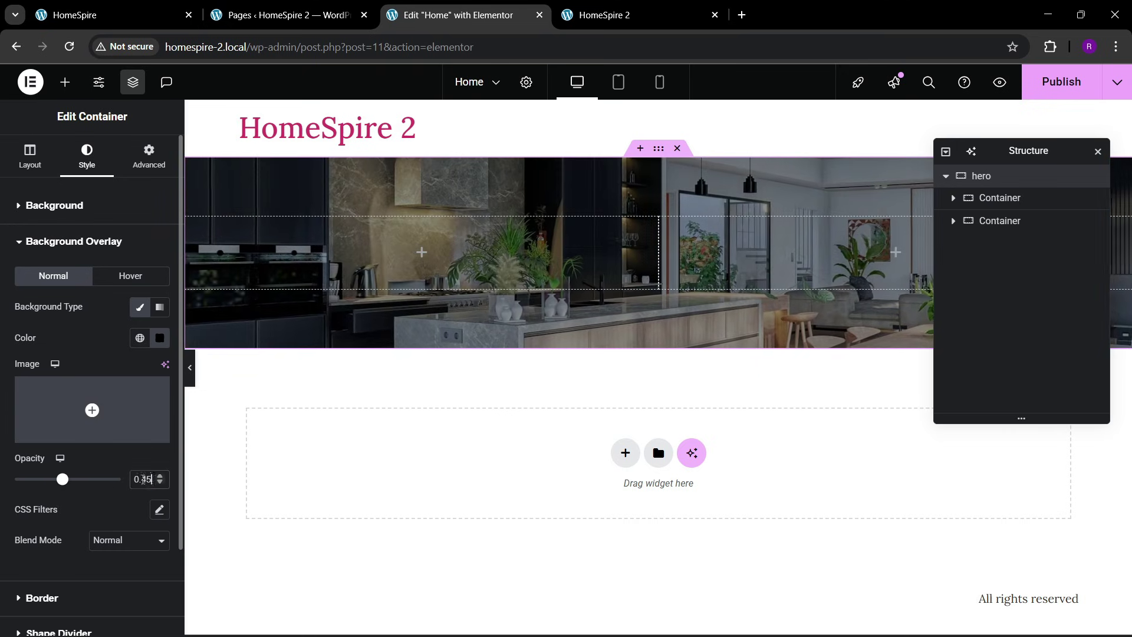
type("0.6")
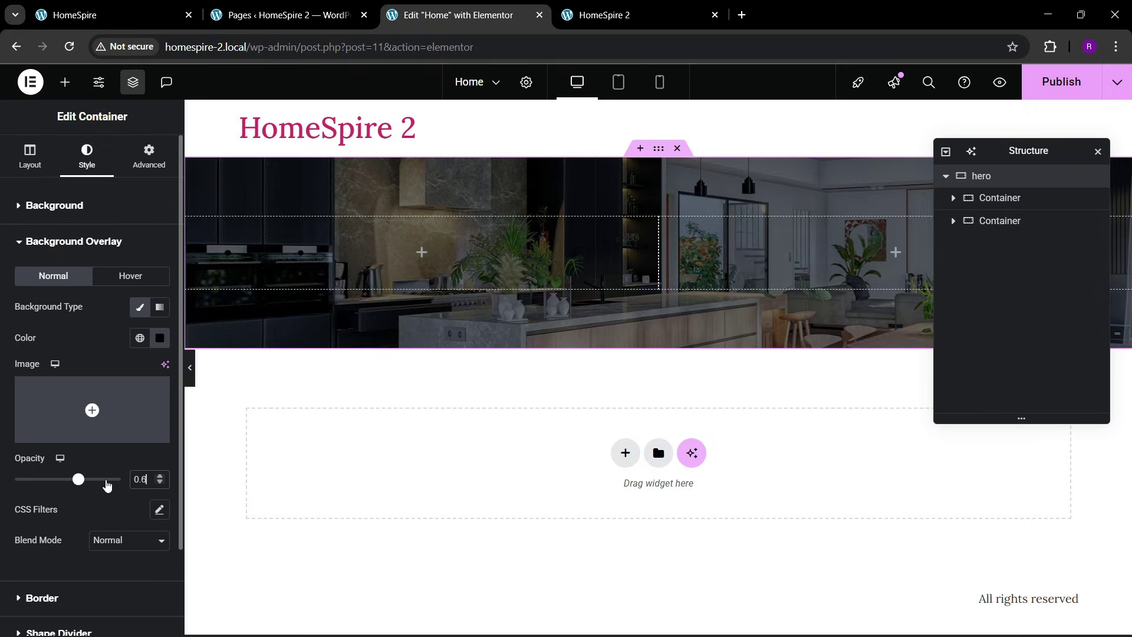
key("BackSpace")
type("5")
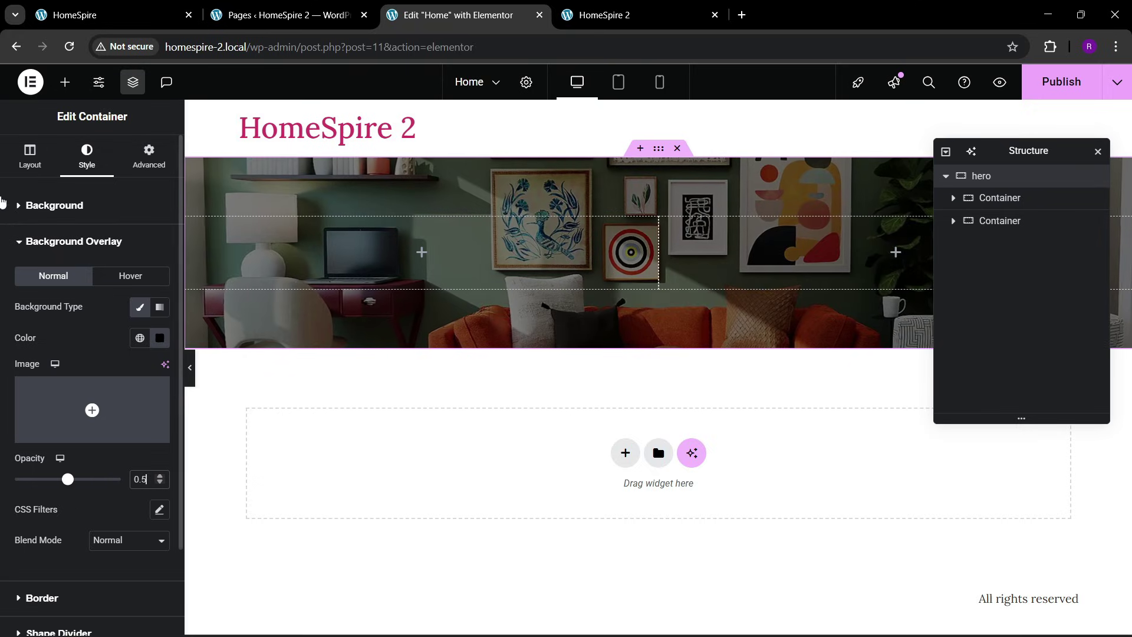
Set the hero container's minimum height to 700 px
left_click(29, 156)
scroll(102, 454, "down", 3)
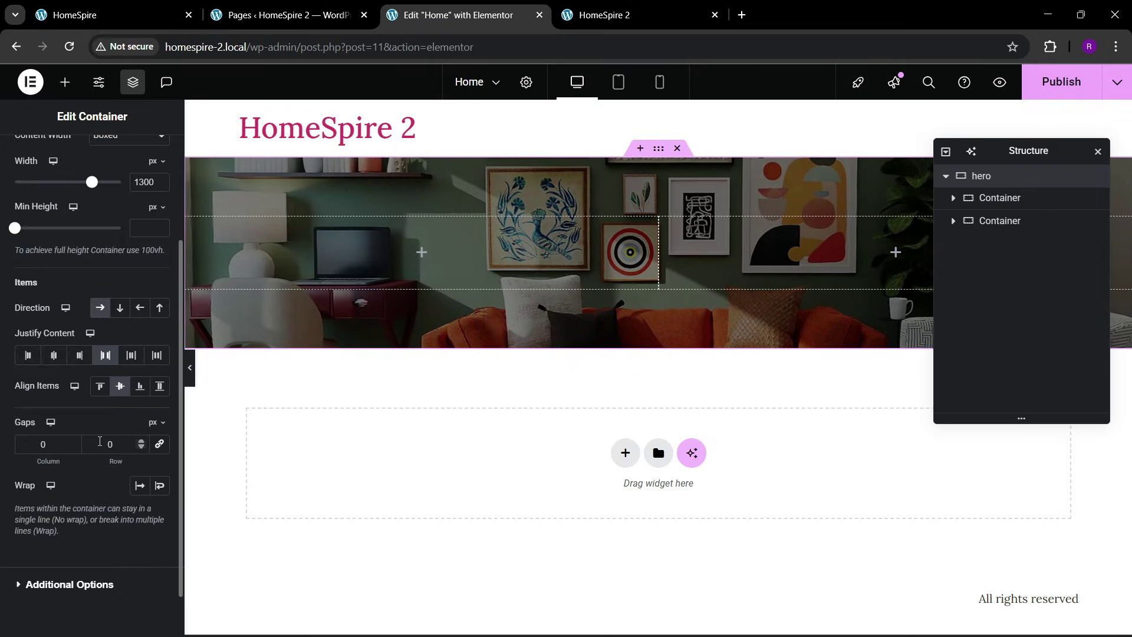
scroll(101, 352, "up", 1)
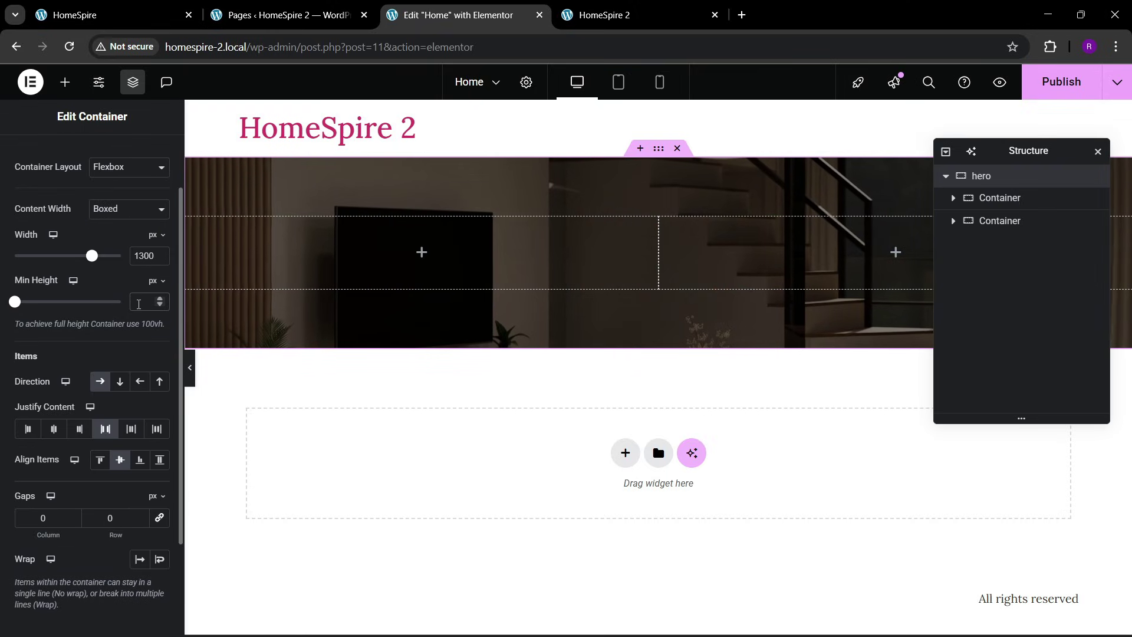
type("700")
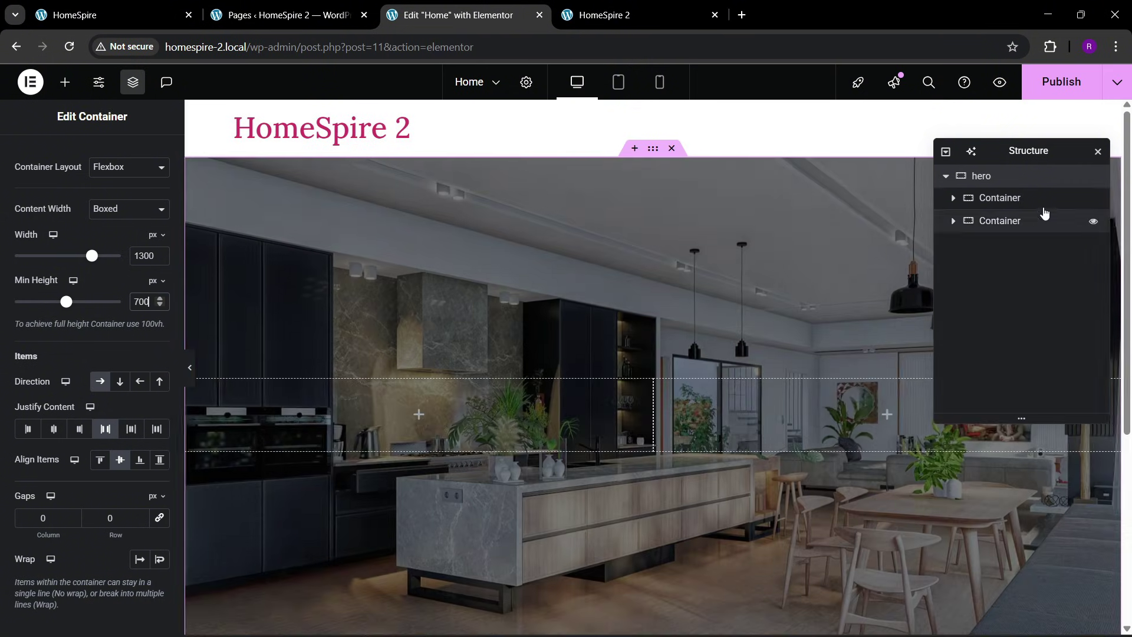
Check the finished HomeSpire reference page, and rename the hero's two inner containers as 1 and 2
left_click(118, 15)
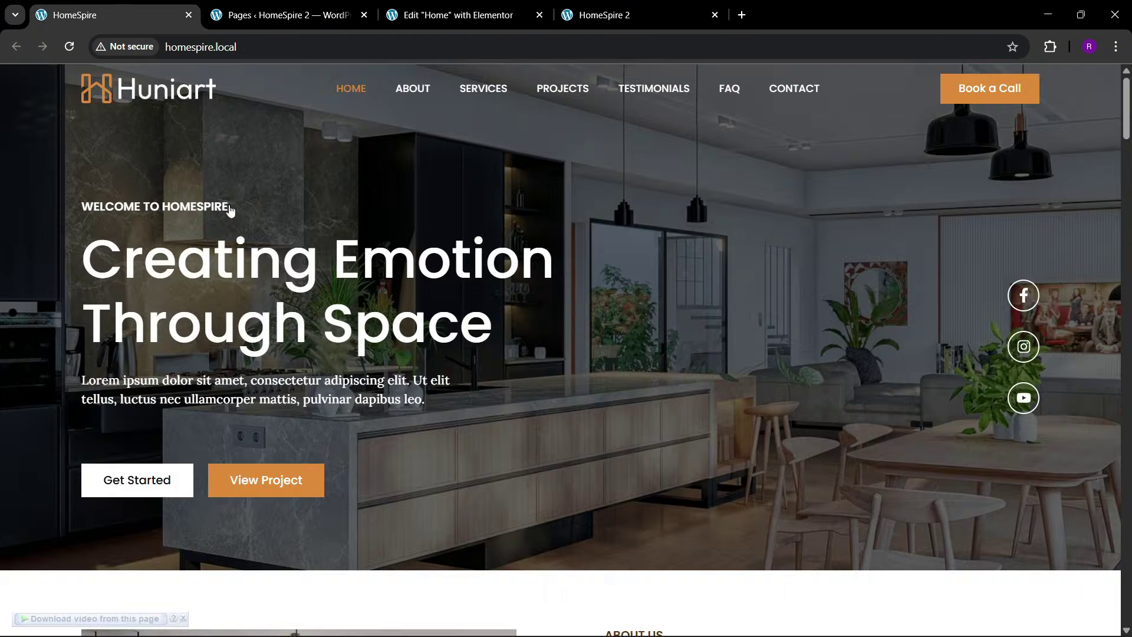
left_click(500, 15)
double_click(991, 200)
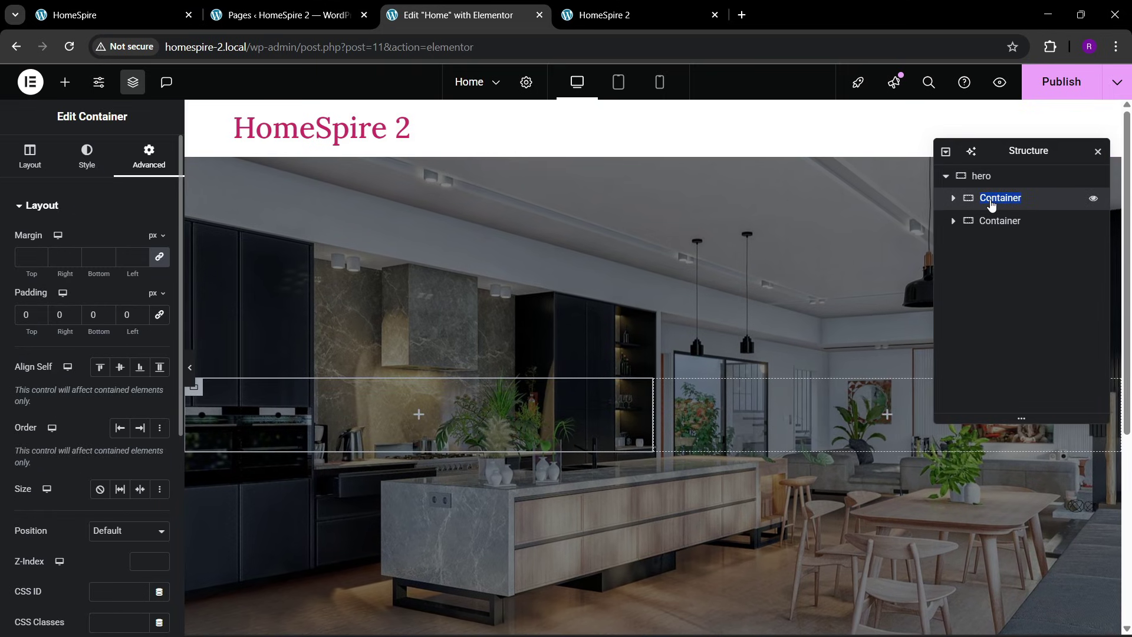
type("1")
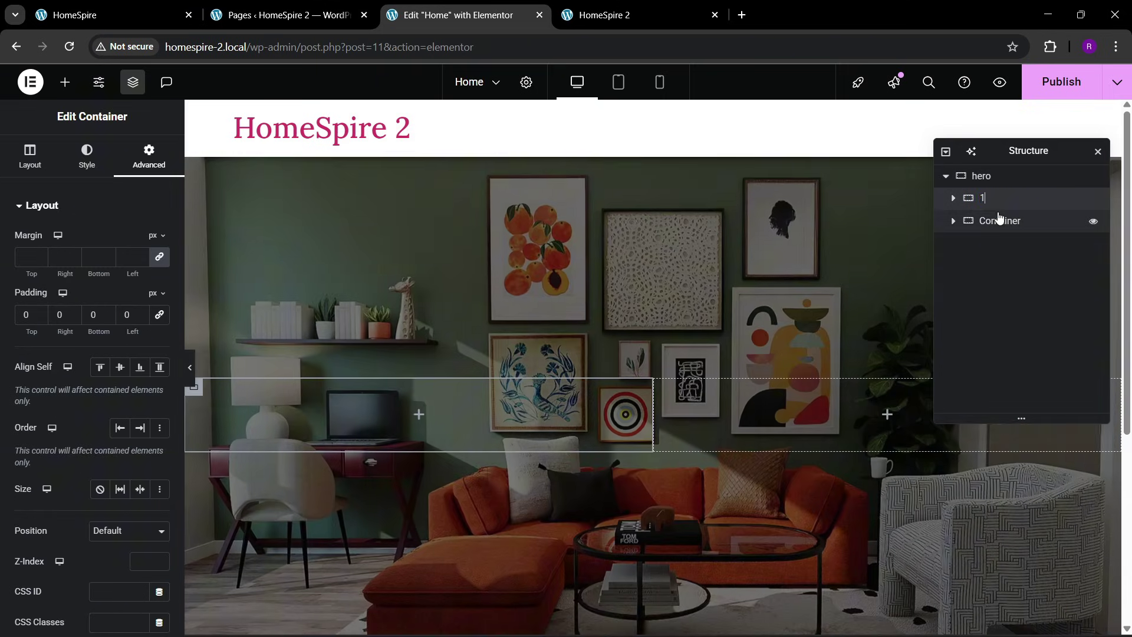
key("Return")
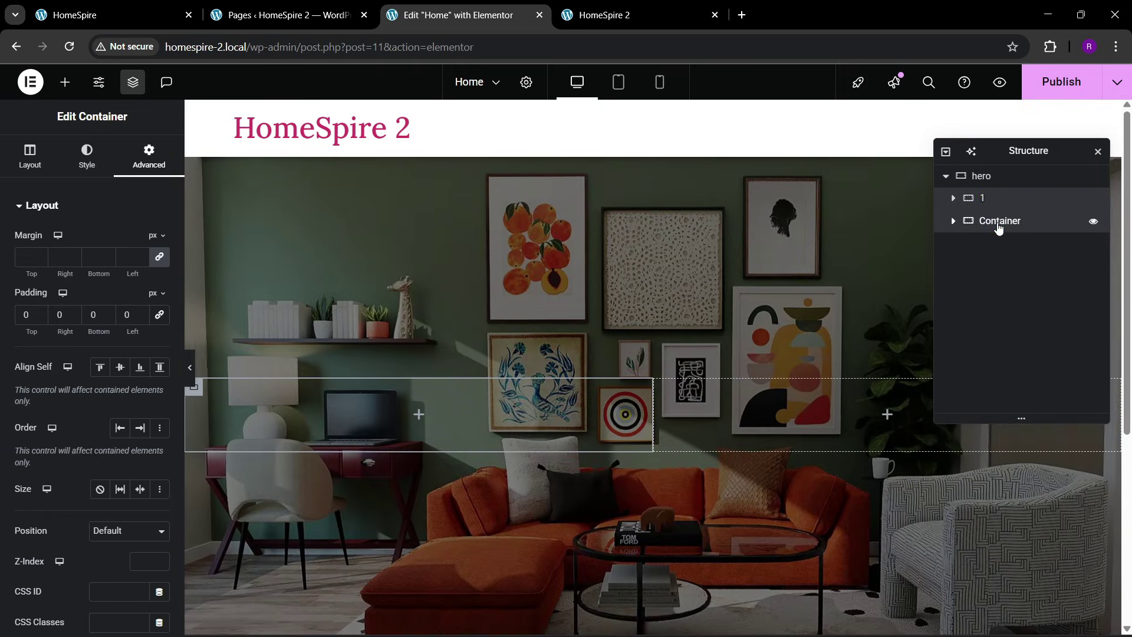
double_click(998, 221)
type("2")
key("Return")
Set the width of inner container 1 to 70% and inner container 2 to 30%
left_click(995, 207)
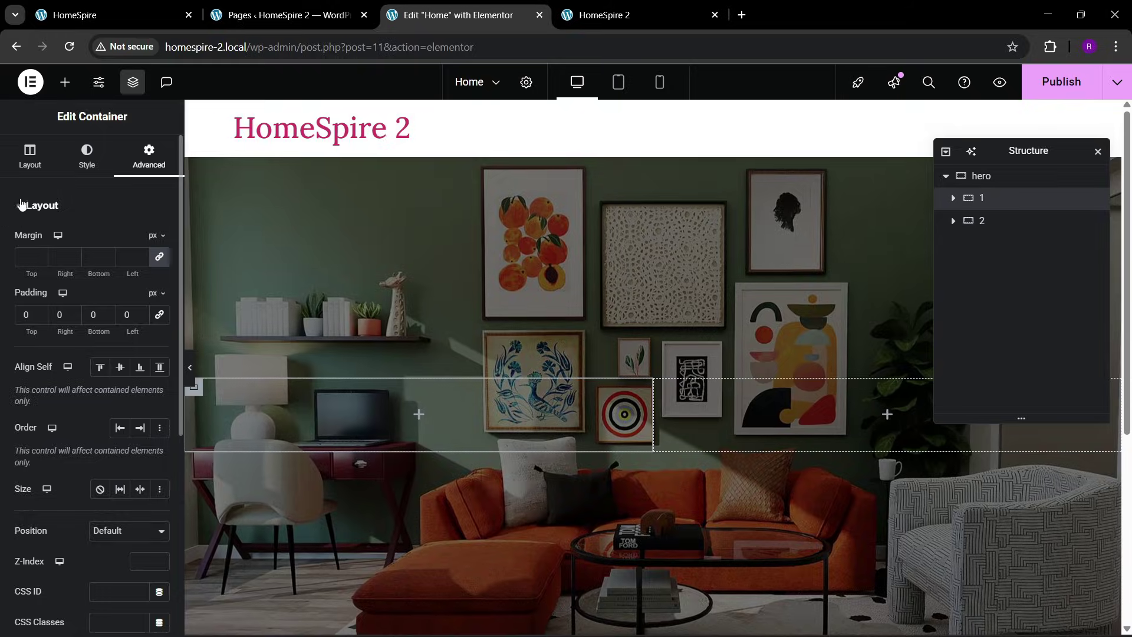
left_click(30, 156)
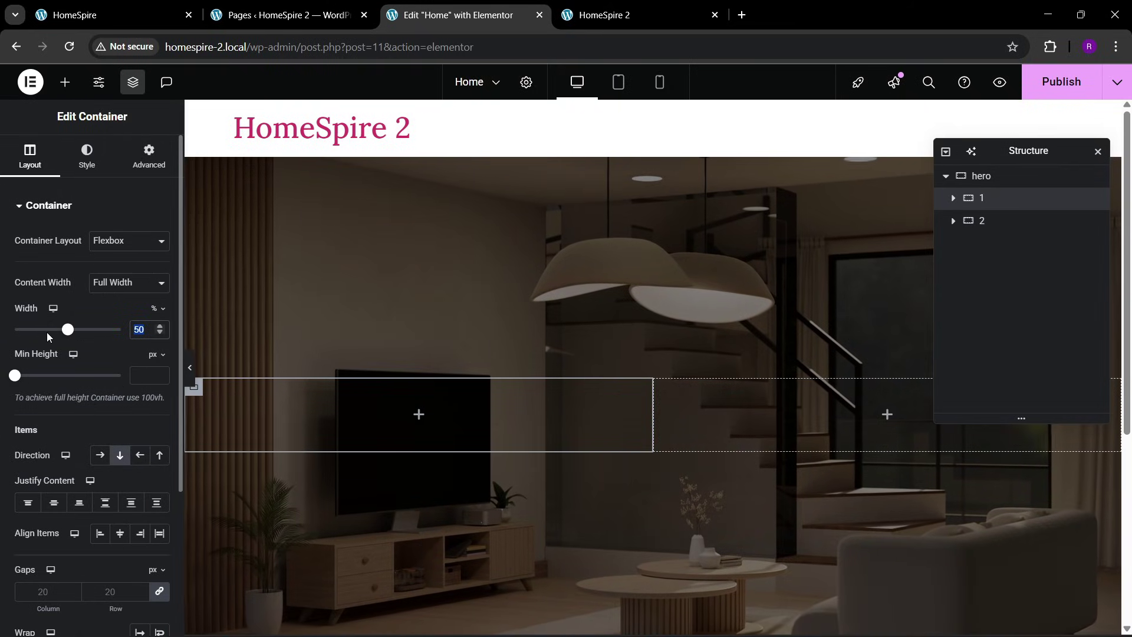
type("70")
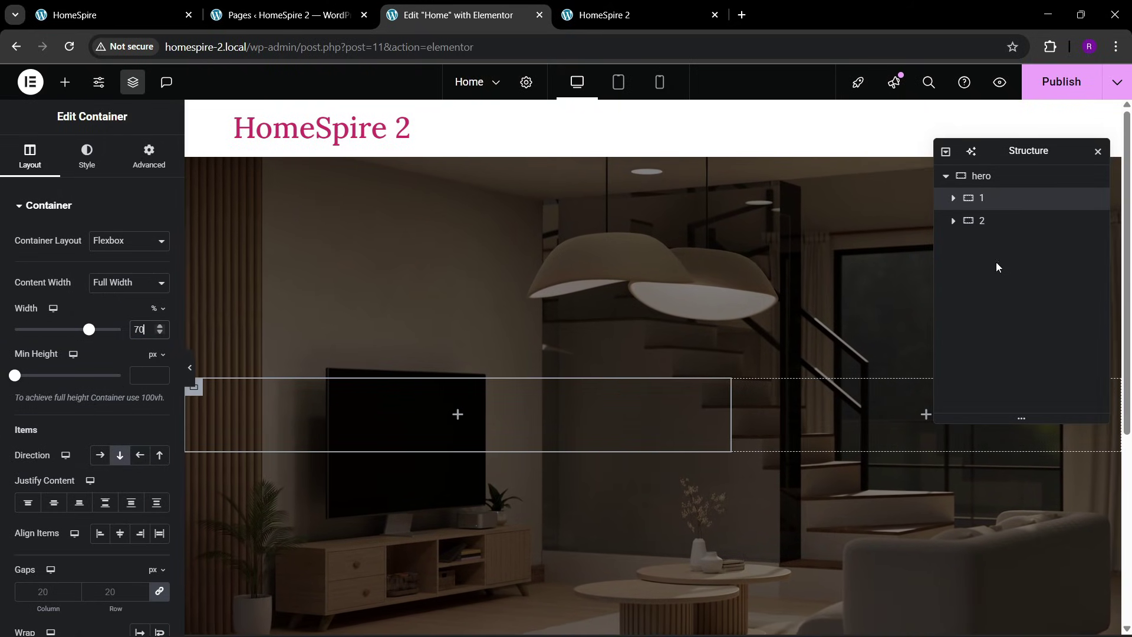
left_click(977, 223)
left_click(31, 172)
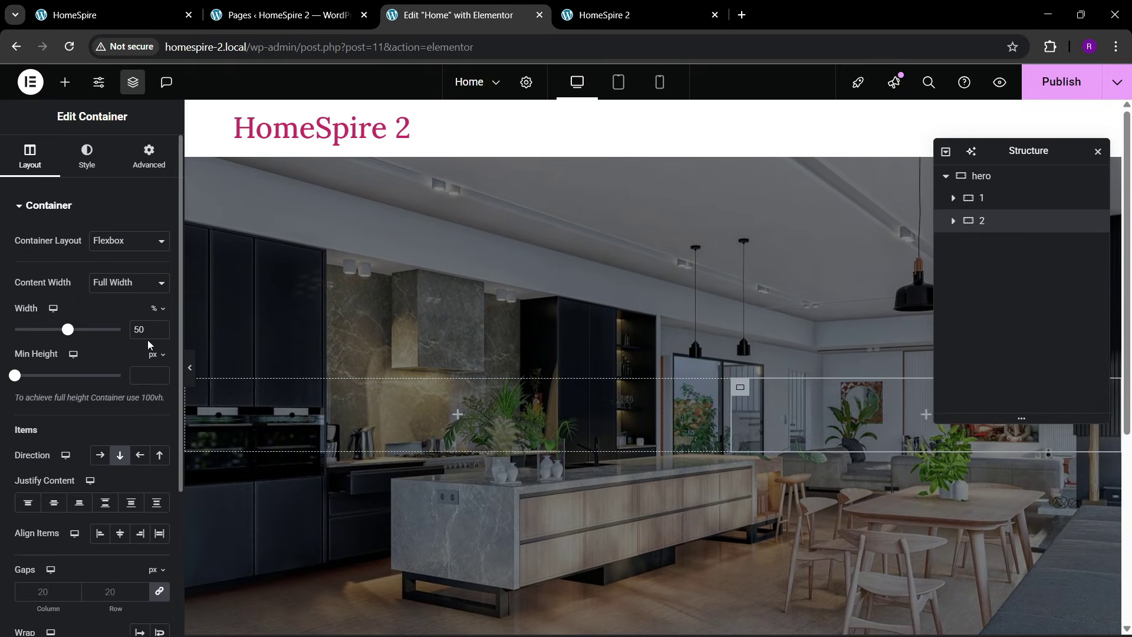
left_click(146, 330)
type("30")
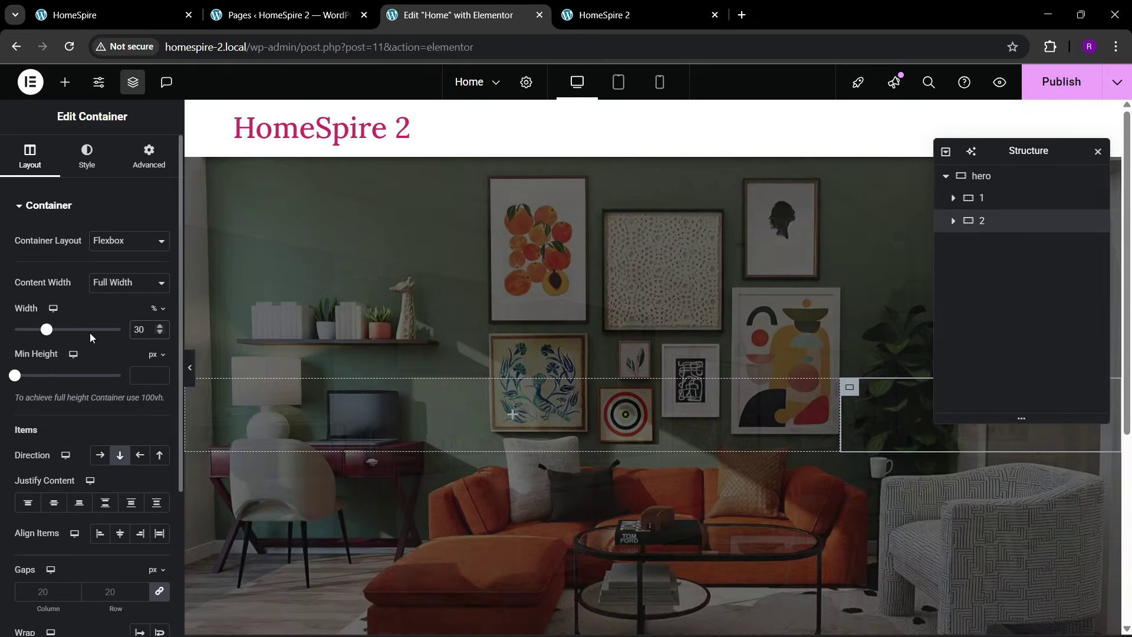
Check the hero text on the HomeSpire reference page and add a Heading widget to inner container 1
scroll(649, 324, "down", 3)
scroll(649, 324, "up", 2)
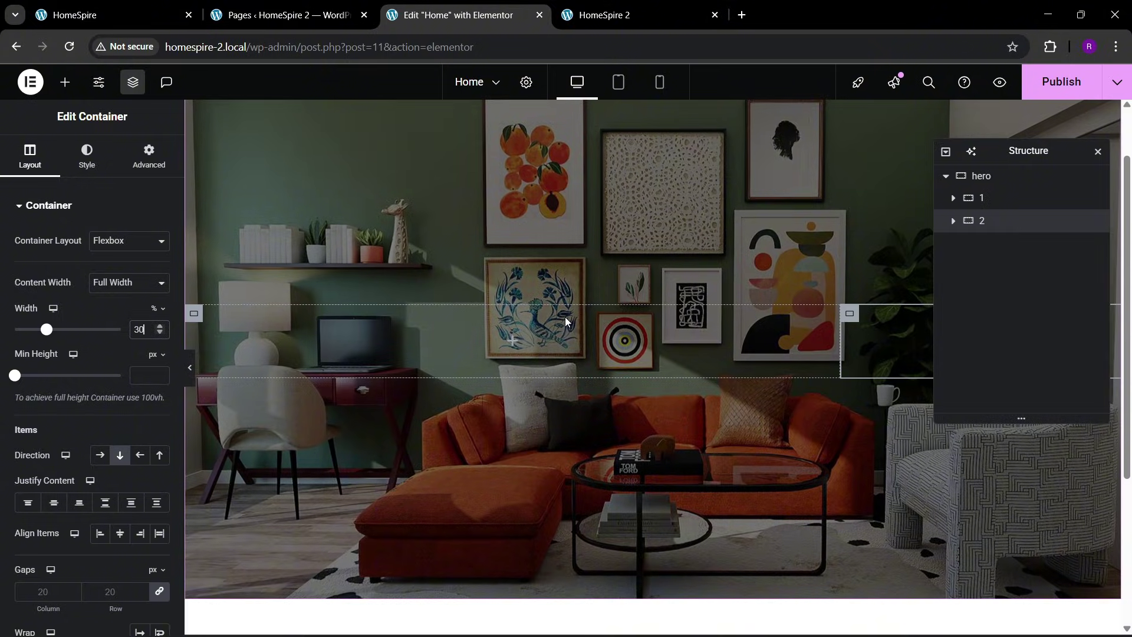
left_click(176, 16)
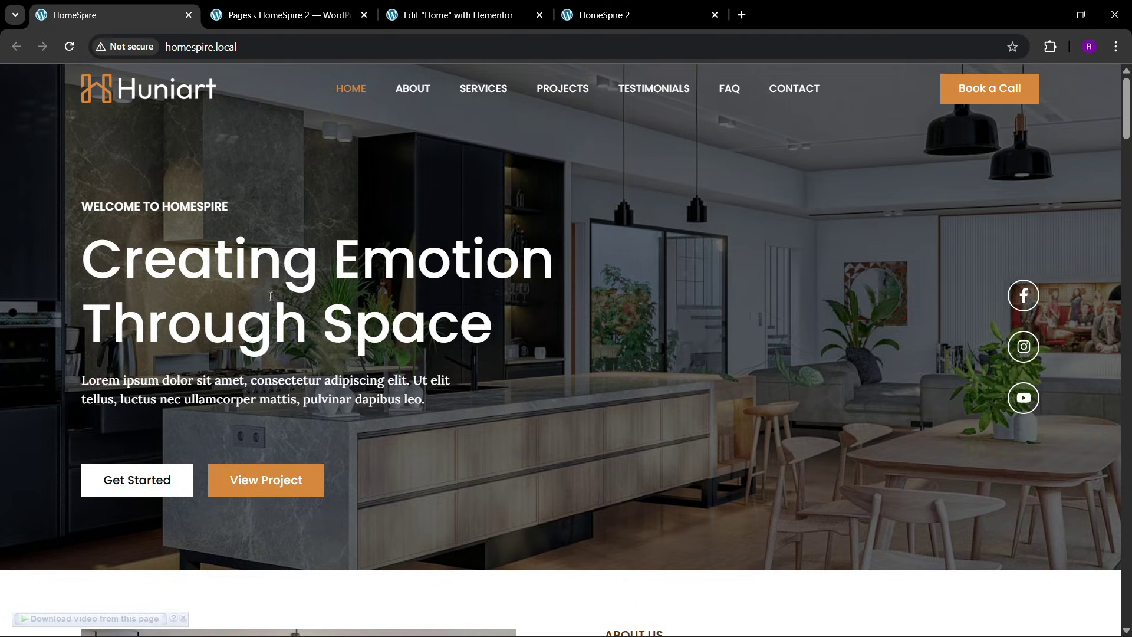
left_click(462, 16)
left_click(65, 82)
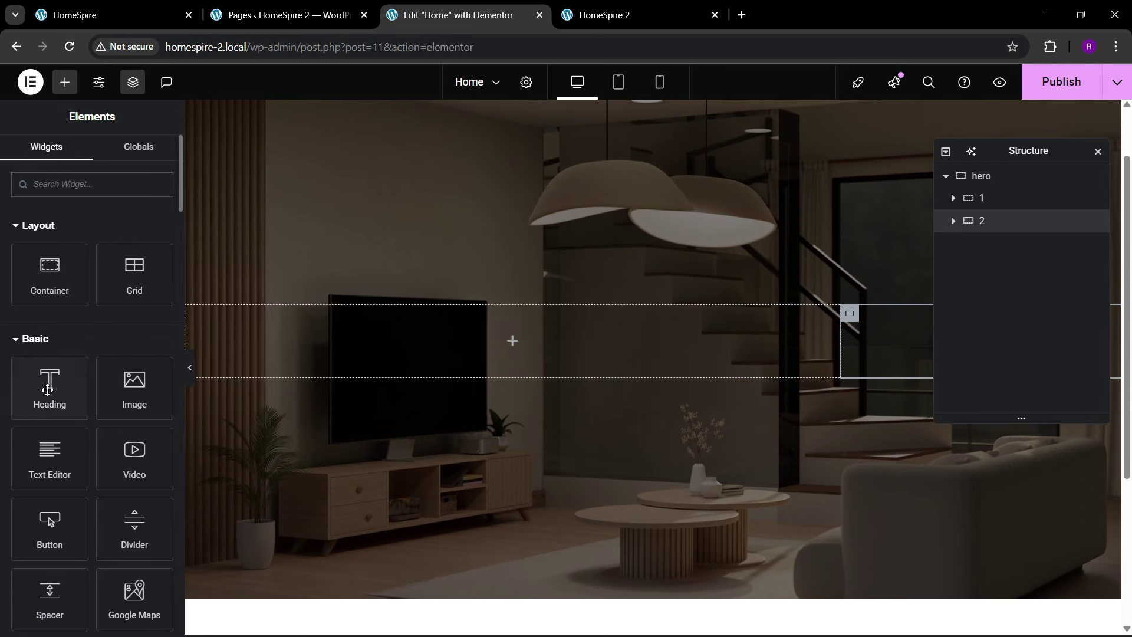
left_click_drag(47, 390, 404, 335)
Copy the small welcome line from the reference page into the heading's title as "WELCOME TO HOMESPIRE"
left_click(135, 16)
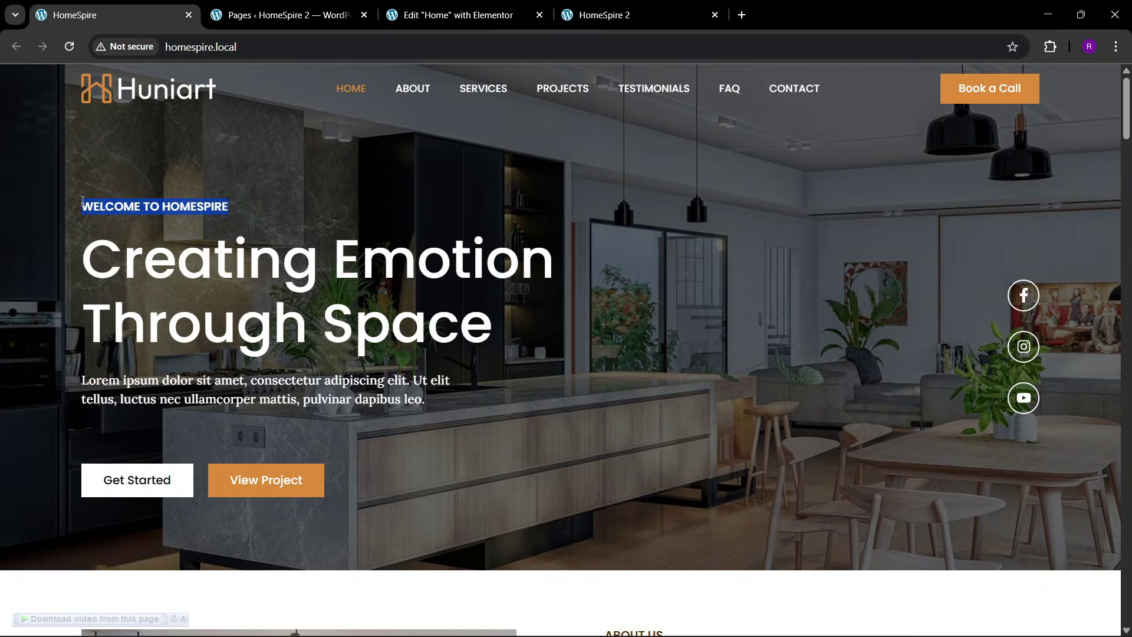
left_click(460, 15)
triple_click(39, 264)
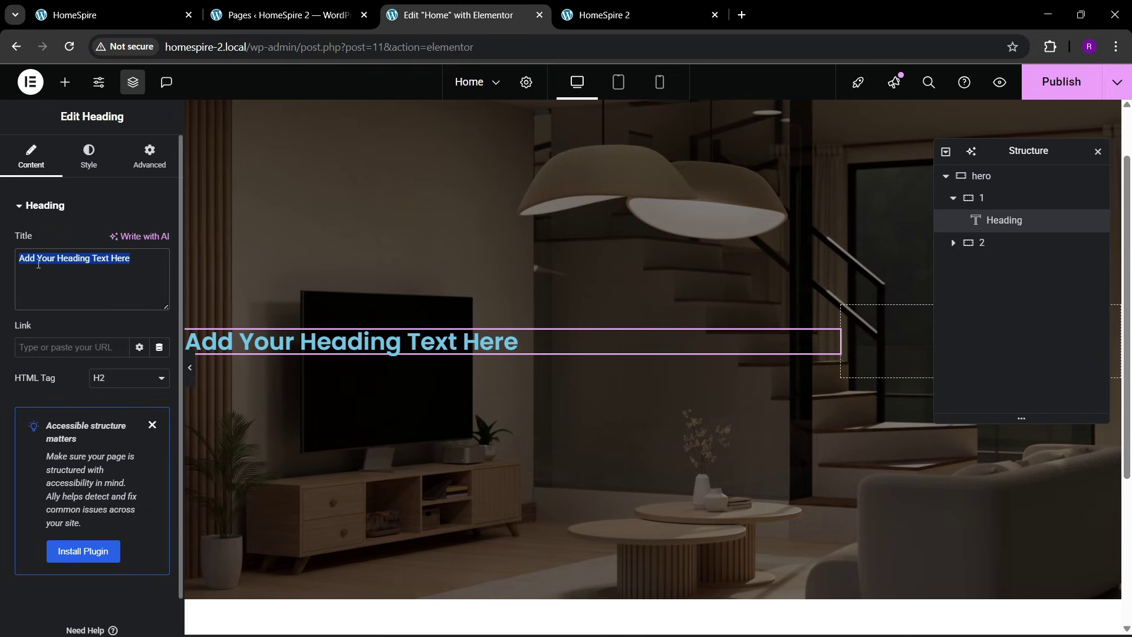
type("WELCOME TO HOMESPIRE")
Set the "WELCOME TO HOMESPIRE" heading's text color to #FFFFFF
left_click(88, 158)
key("ctrl+1")
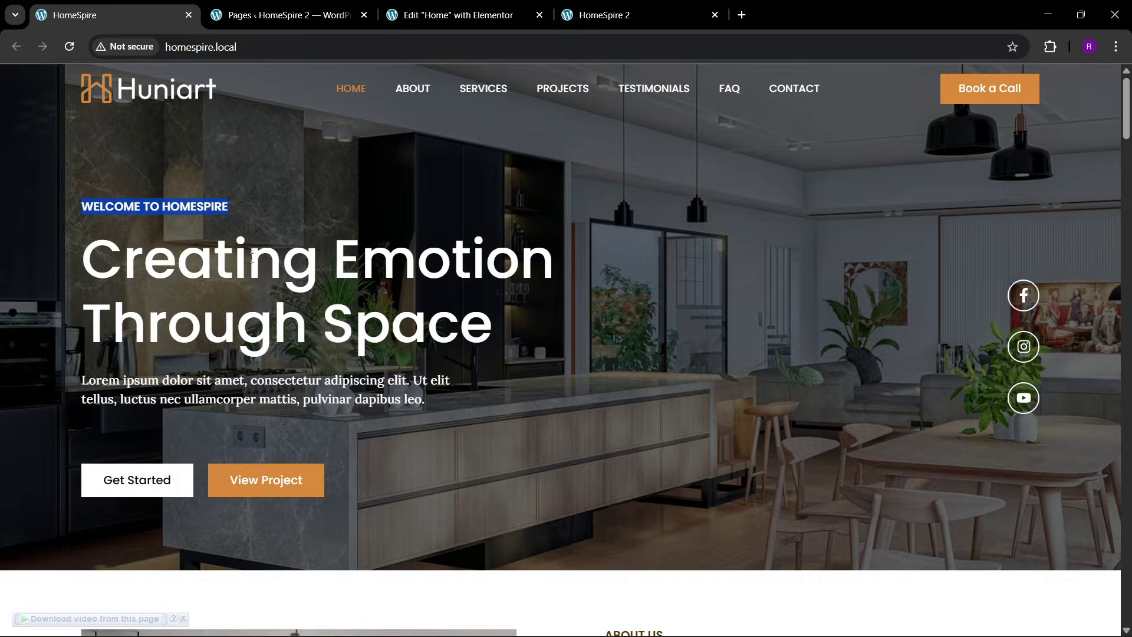
key("ctrl+3")
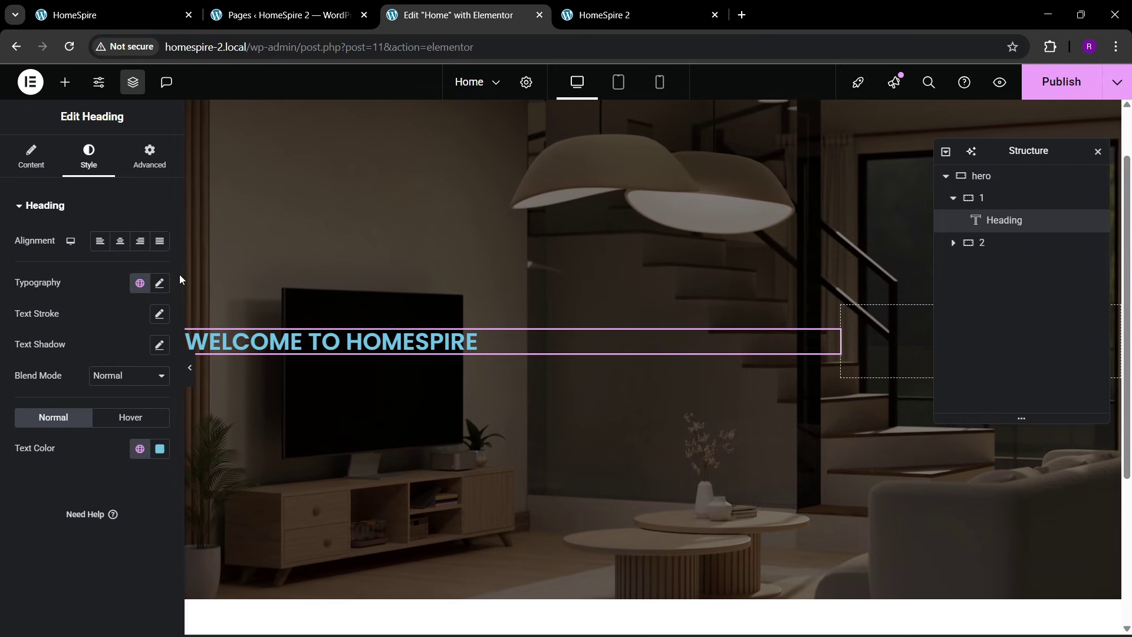
left_click(159, 449)
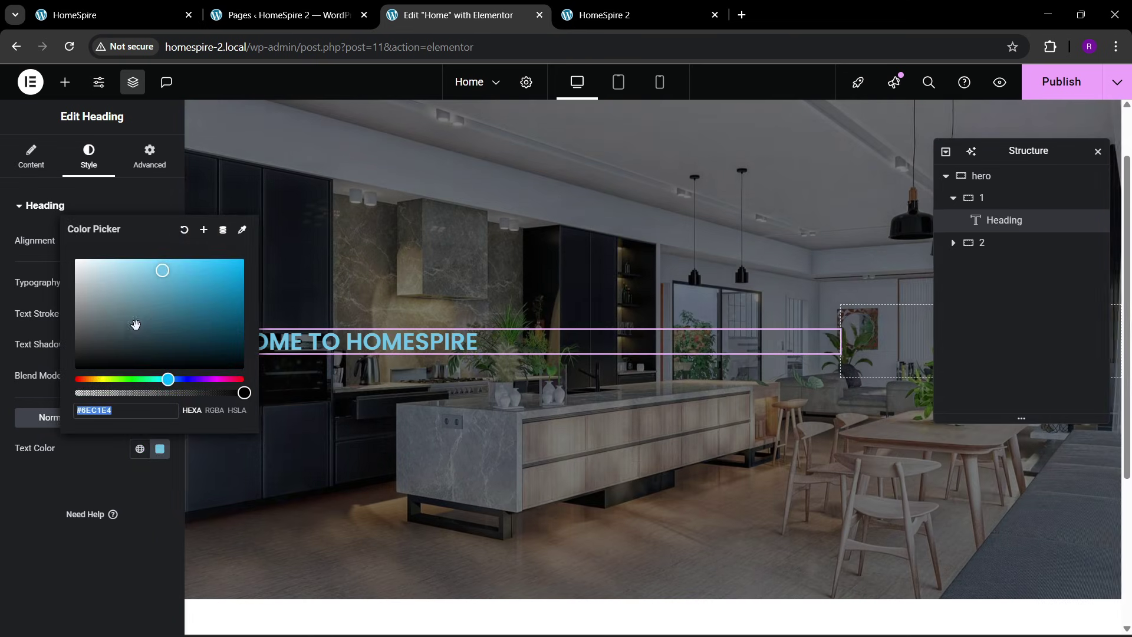
type("#FFFFFF")
left_click(35, 475)
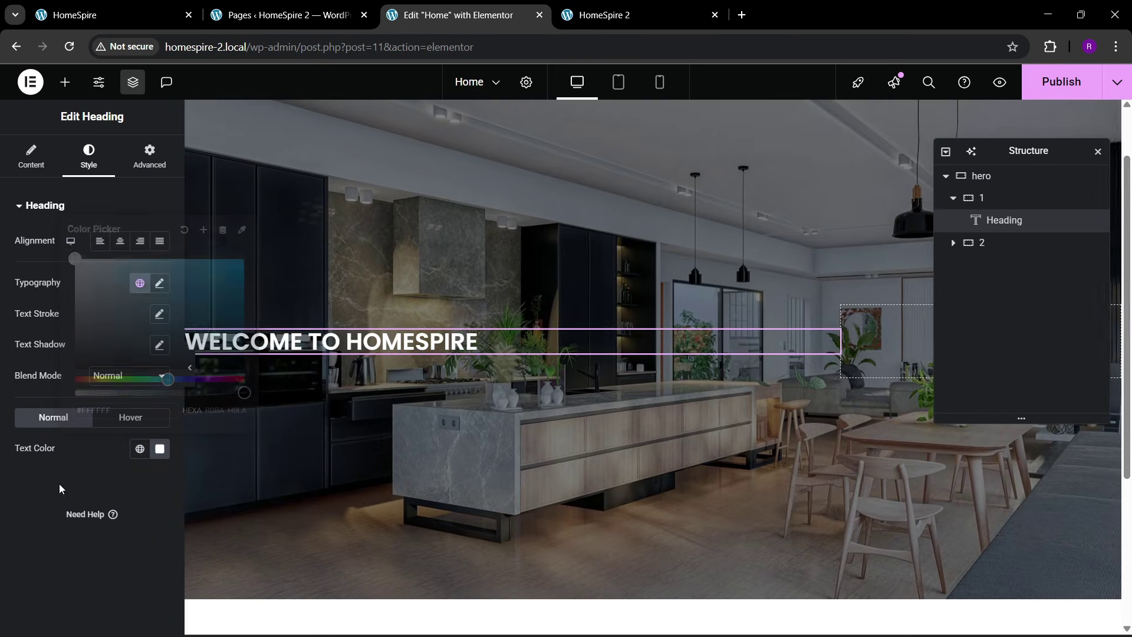
Set the welcome heading's typography to weight 500 (Medium) and size 17 px
left_click(159, 285)
left_click(112, 427)
left_click(118, 314)
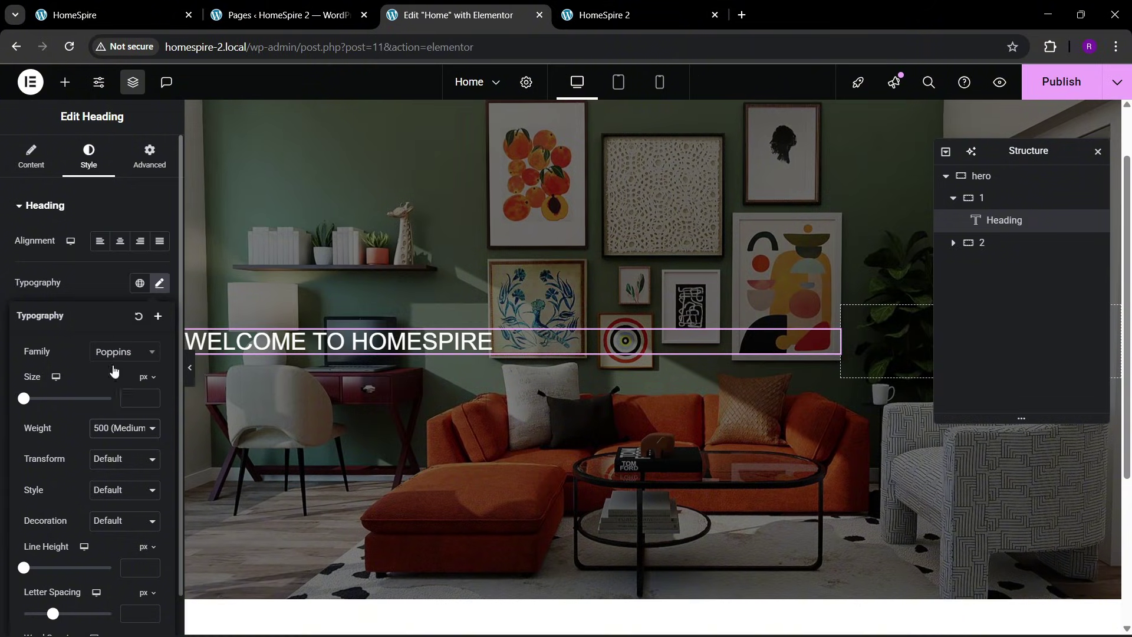
left_click(150, 399)
type("12")
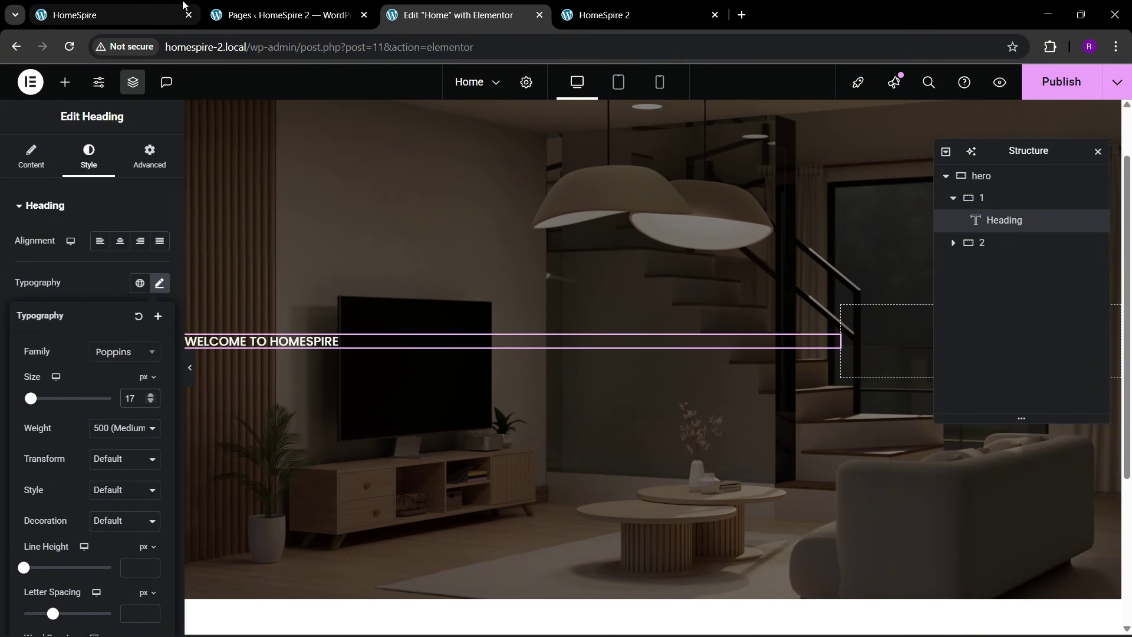
Compare with the reference page and add a second Heading widget below the welcome line in container 1
left_click(112, 14)
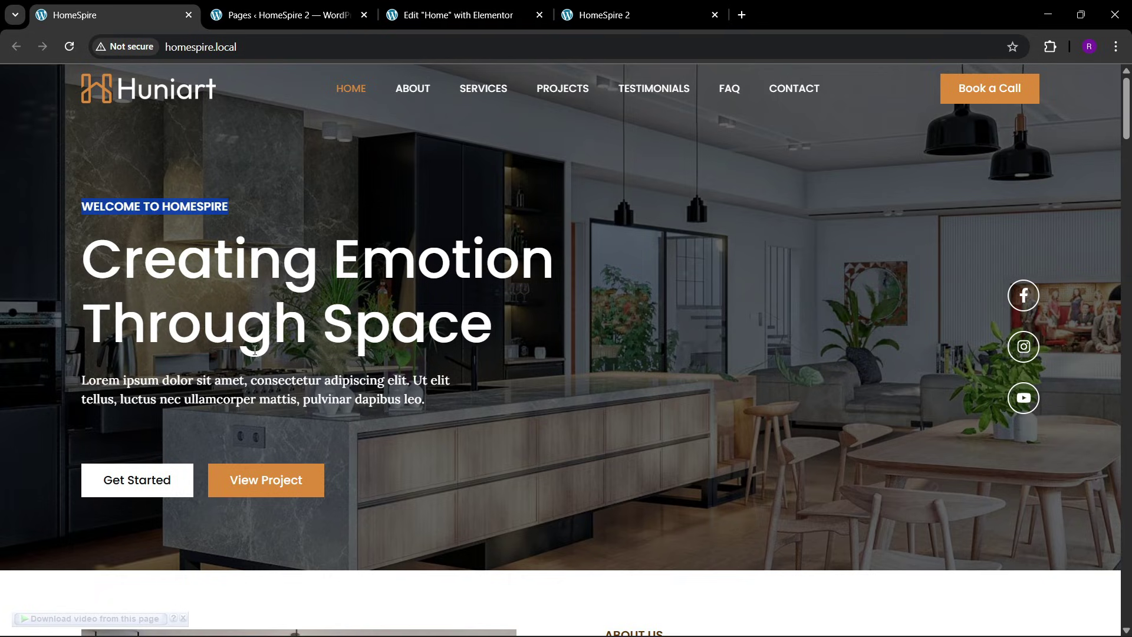
left_click(513, 15)
left_click(65, 82)
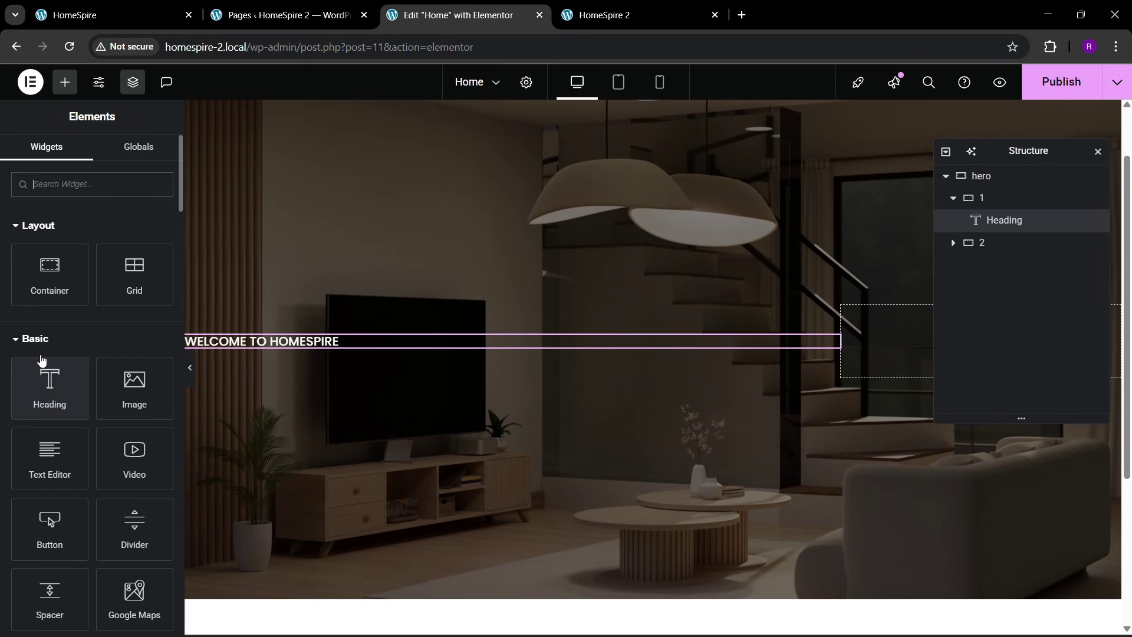
left_click_drag(41, 359, 340, 365)
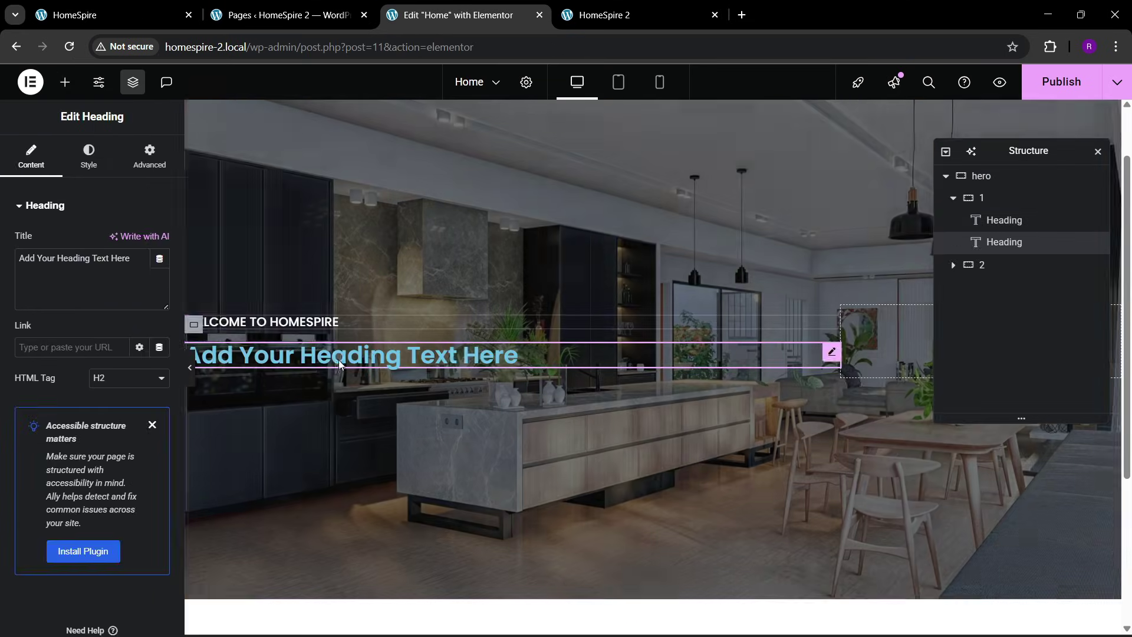
Copy "Creating Emotion Through Space" from the reference page and use it as the second heading's title
left_click(112, 15)
left_click_drag(86, 260, 504, 324)
key("ctrl+c")
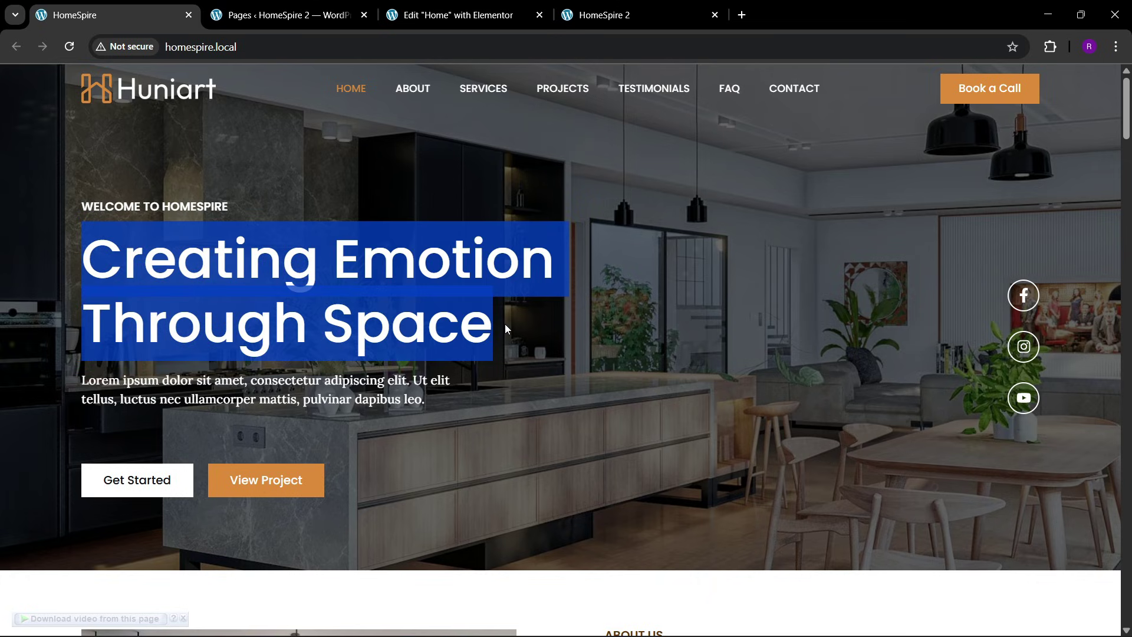
left_click(513, 15)
left_click(74, 280)
key("ctrl+a")
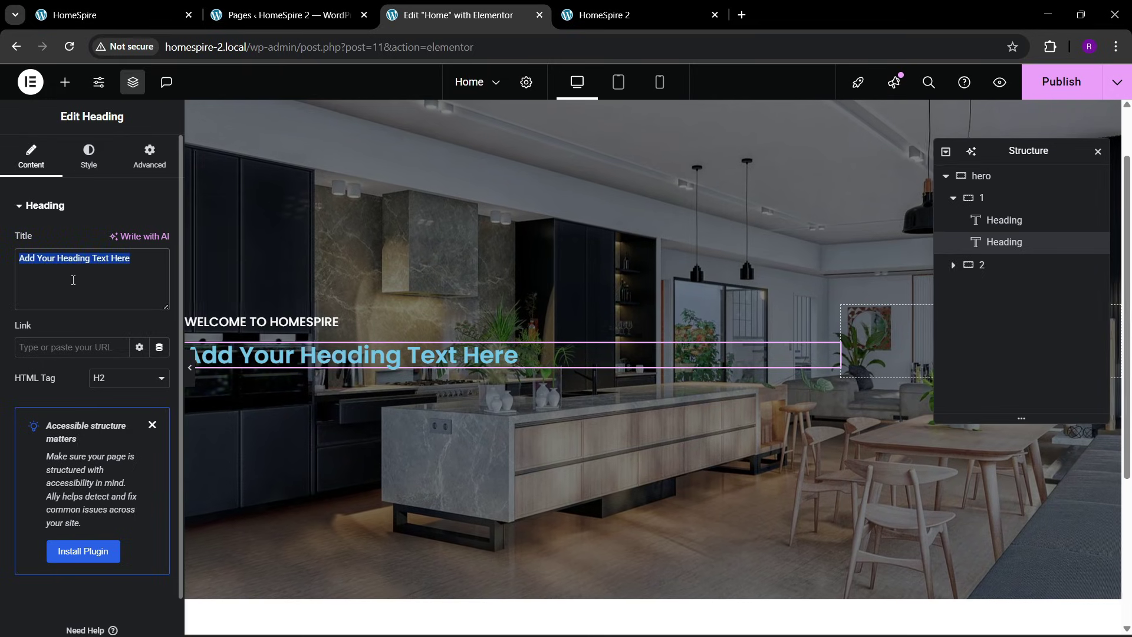
key("ctrl+v")
Set the text color of the "Creating Emotion Through Space" heading to white
left_click(76, 159)
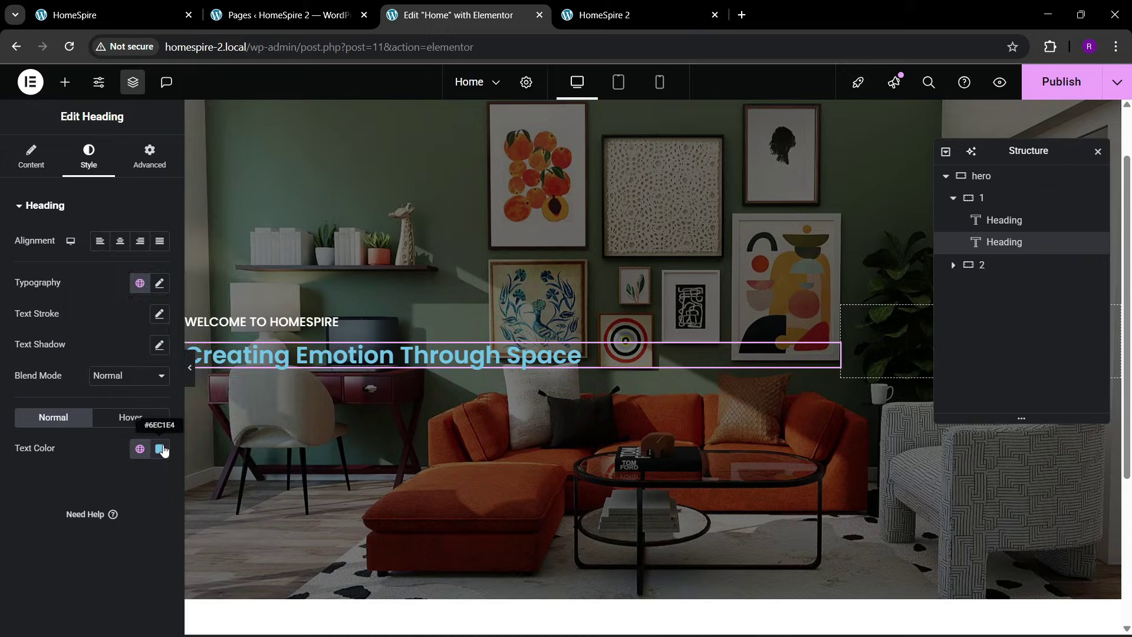
left_click(159, 449)
left_click(73, 254)
left_click(12, 472)
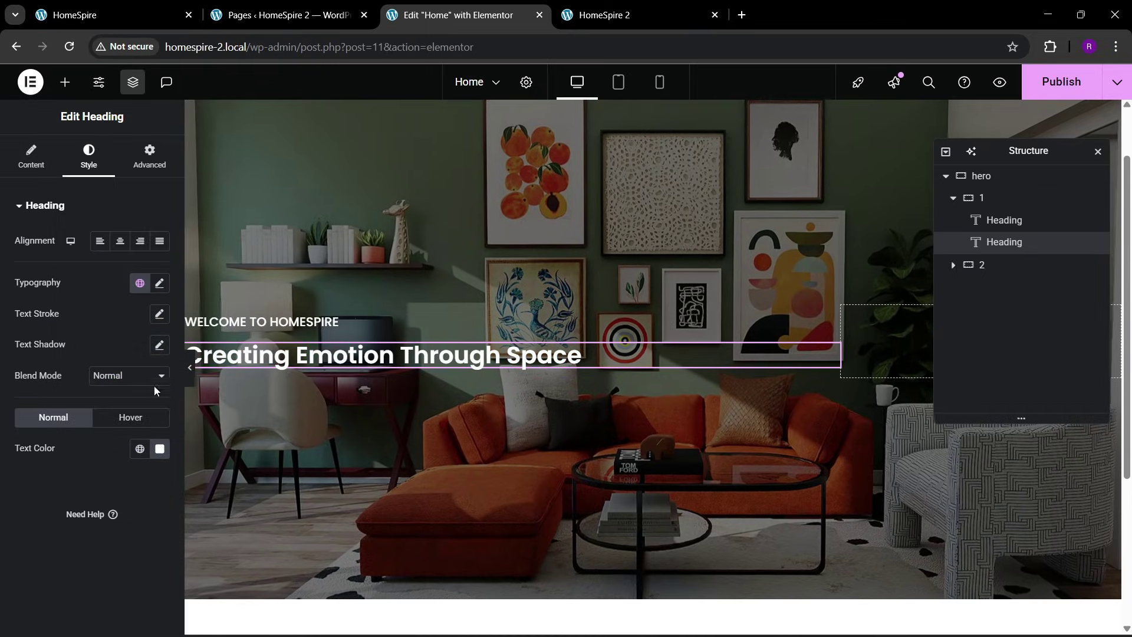
Set the main heading's typography to weight 500 (Medium) and size 80 px
left_click(159, 283)
left_click(105, 427)
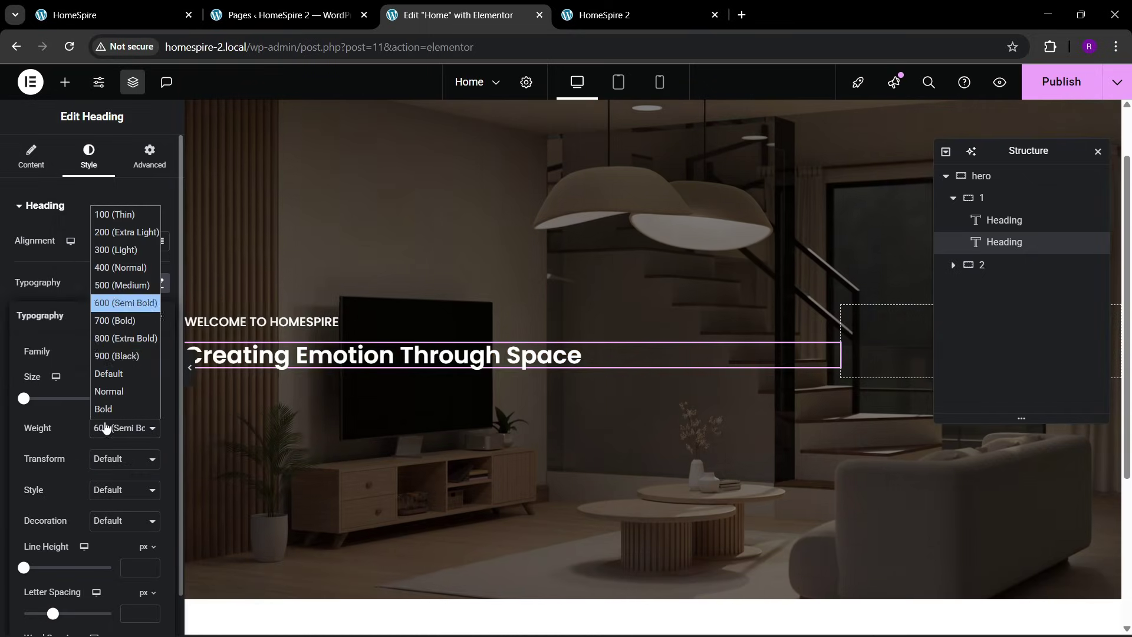
left_click(125, 285)
left_click(150, 395)
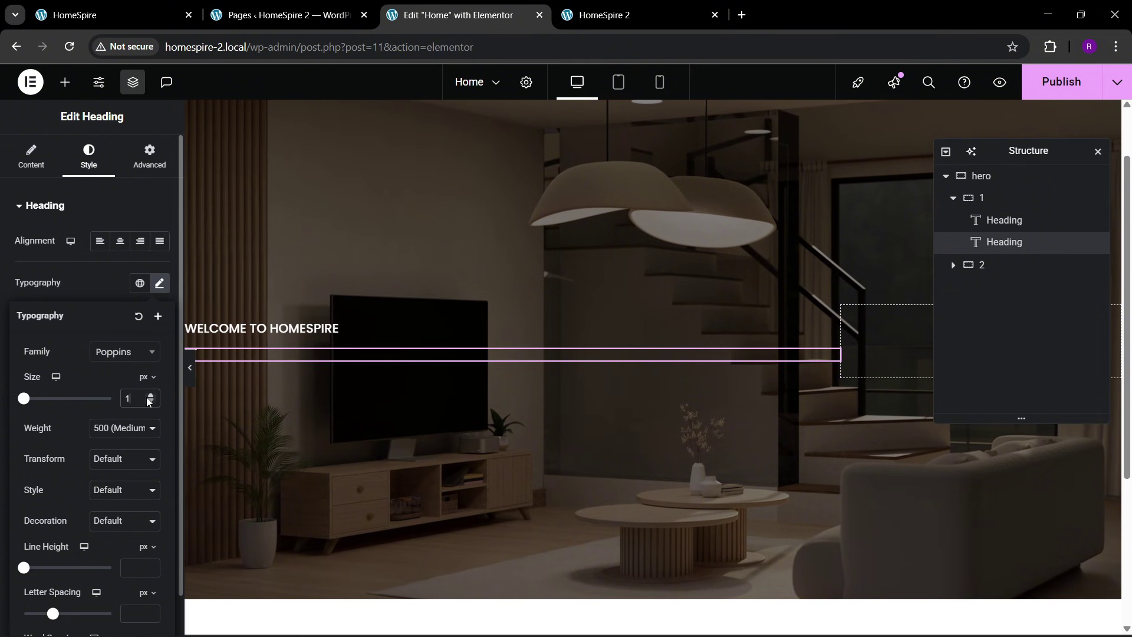
left_click_drag(149, 400, 151, 401)
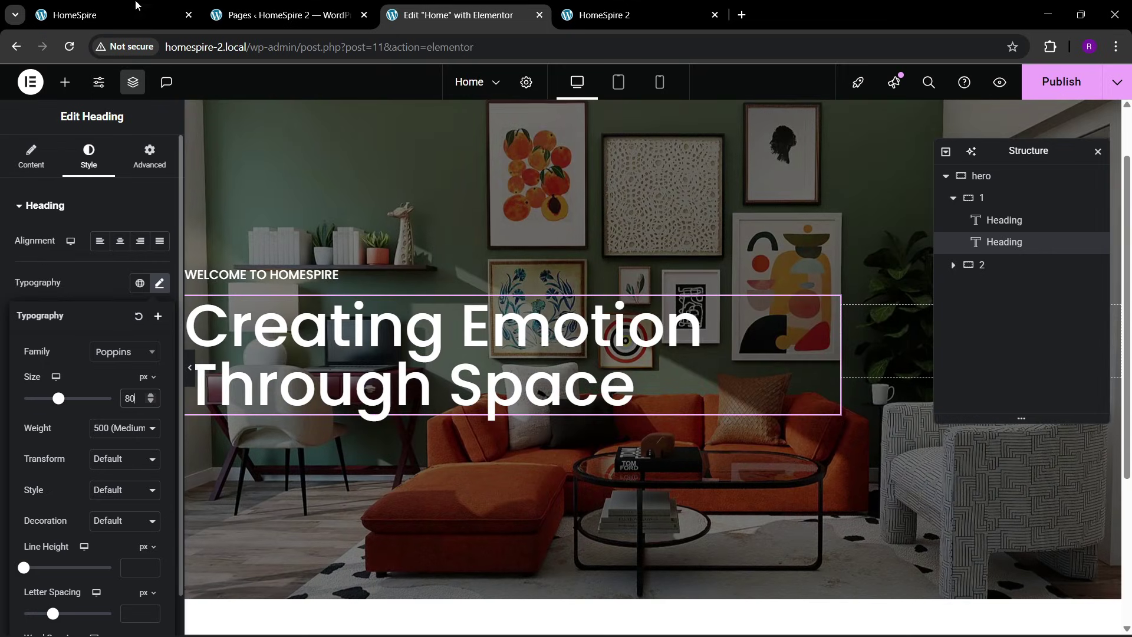
Compare the main heading with the reference page and set its font size to 70 px
left_click(103, 7)
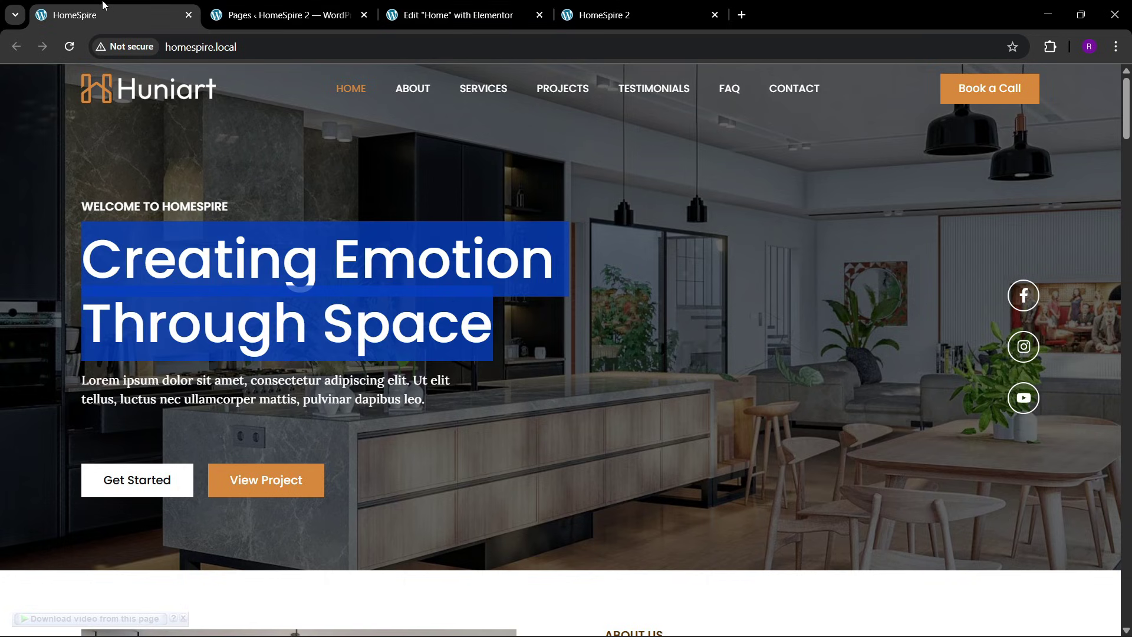
left_click(451, 15)
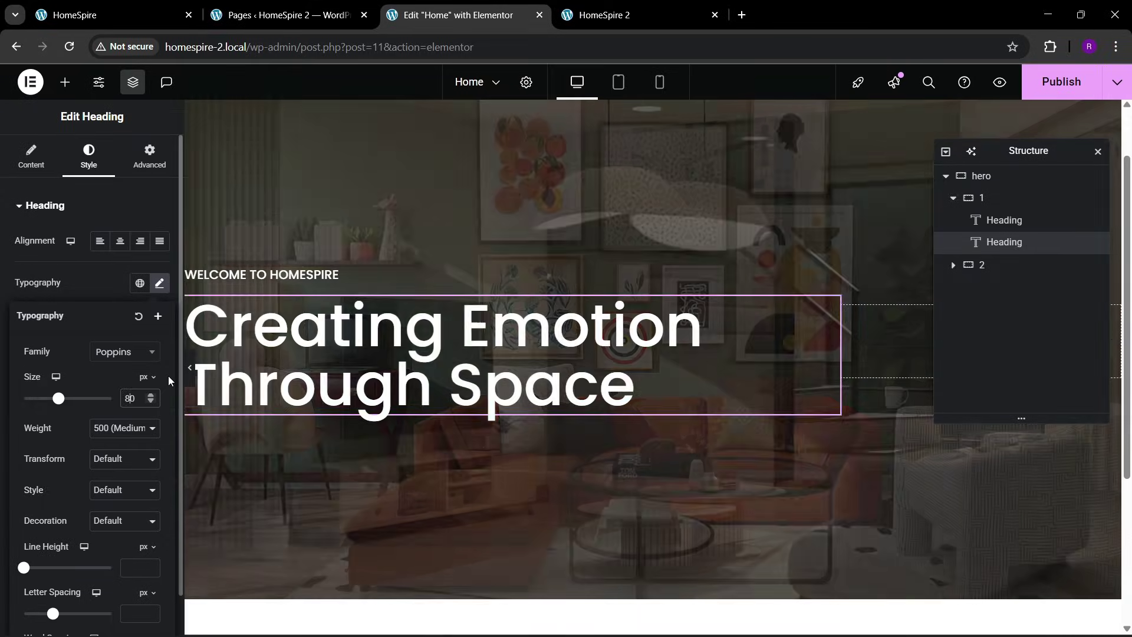
key("BackSpace")
type("7")
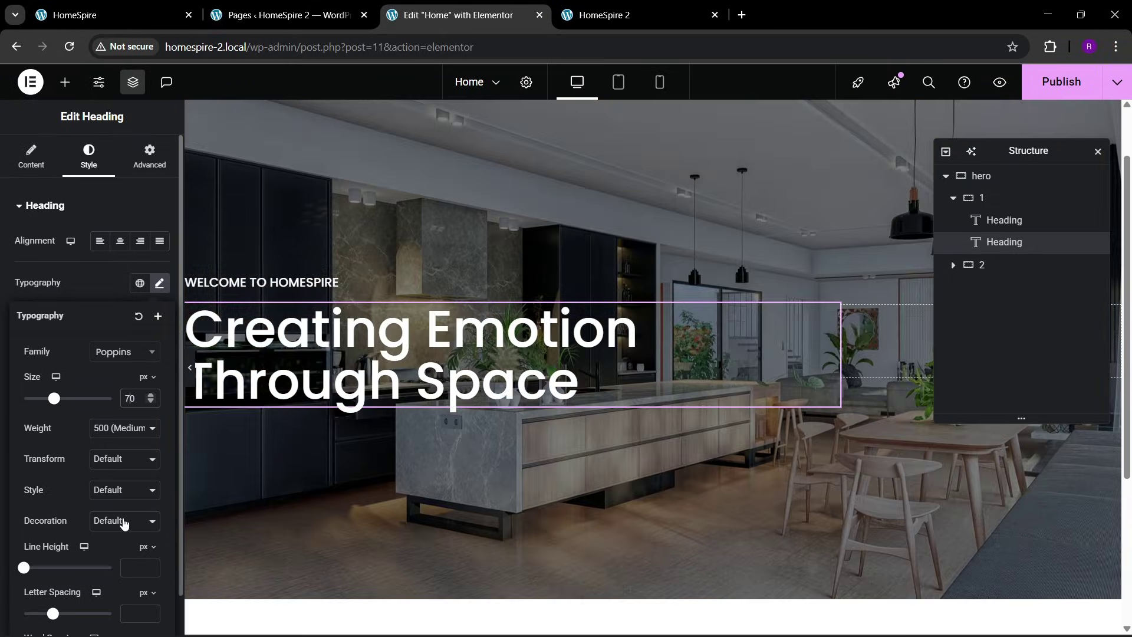
Set the main heading's line height to 1.1 em
scroll(128, 507, "down", 1)
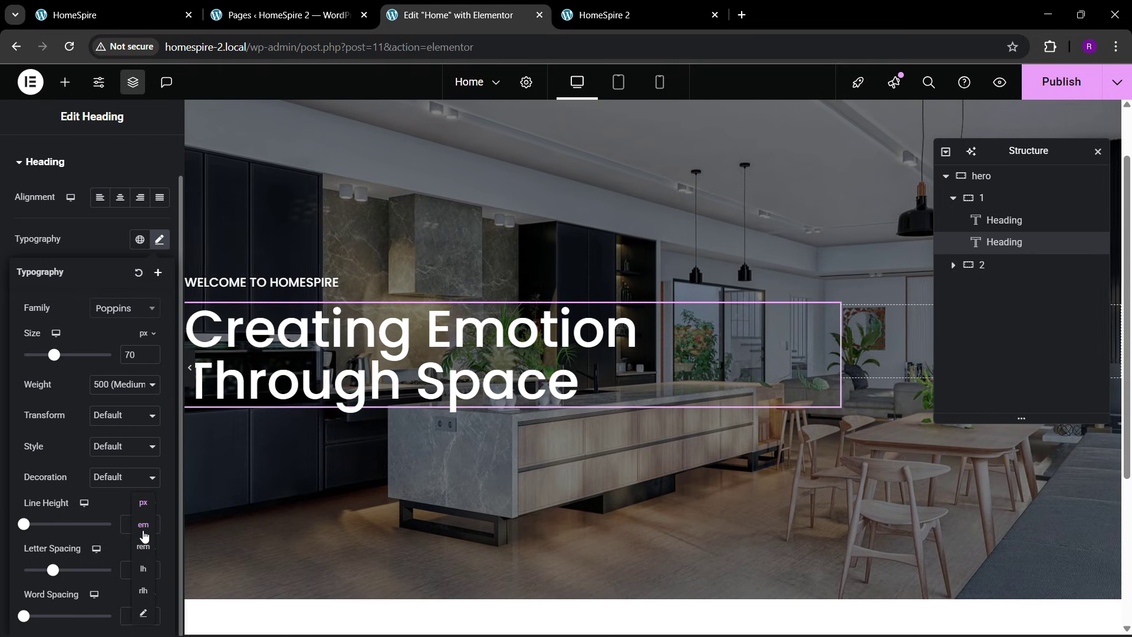
left_click(152, 522)
left_click(152, 522)
left_click(152, 523)
left_click(152, 522)
left_click(153, 523)
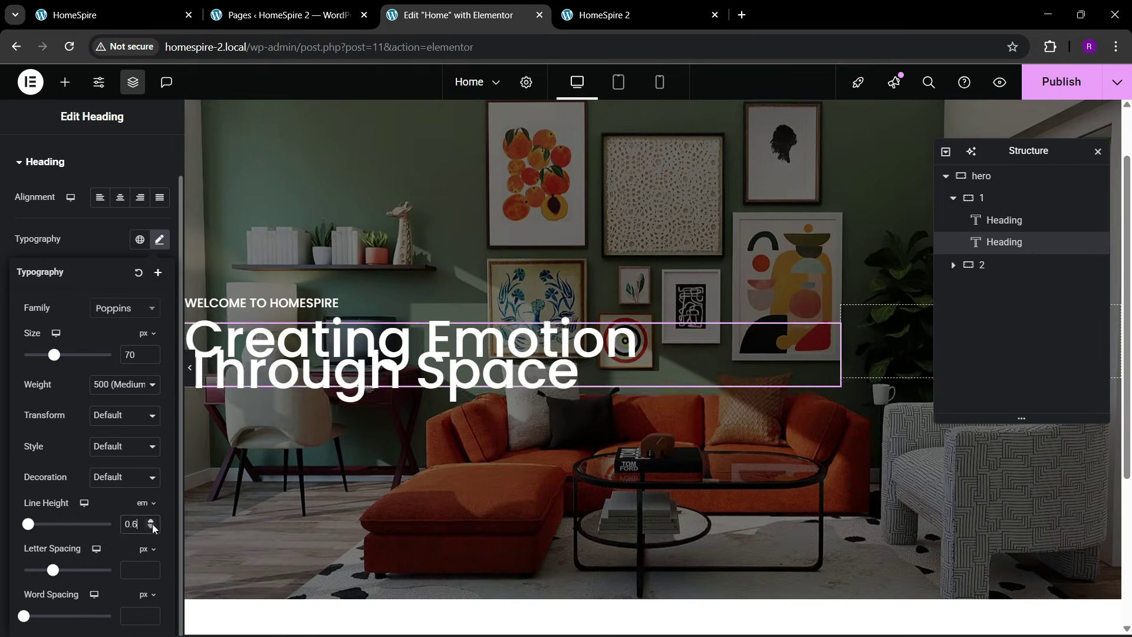
left_click(152, 522)
left_click(152, 522)
left_click(152, 522)
left_click(152, 523)
left_click(152, 522)
left_click(152, 522)
left_click(152, 522)
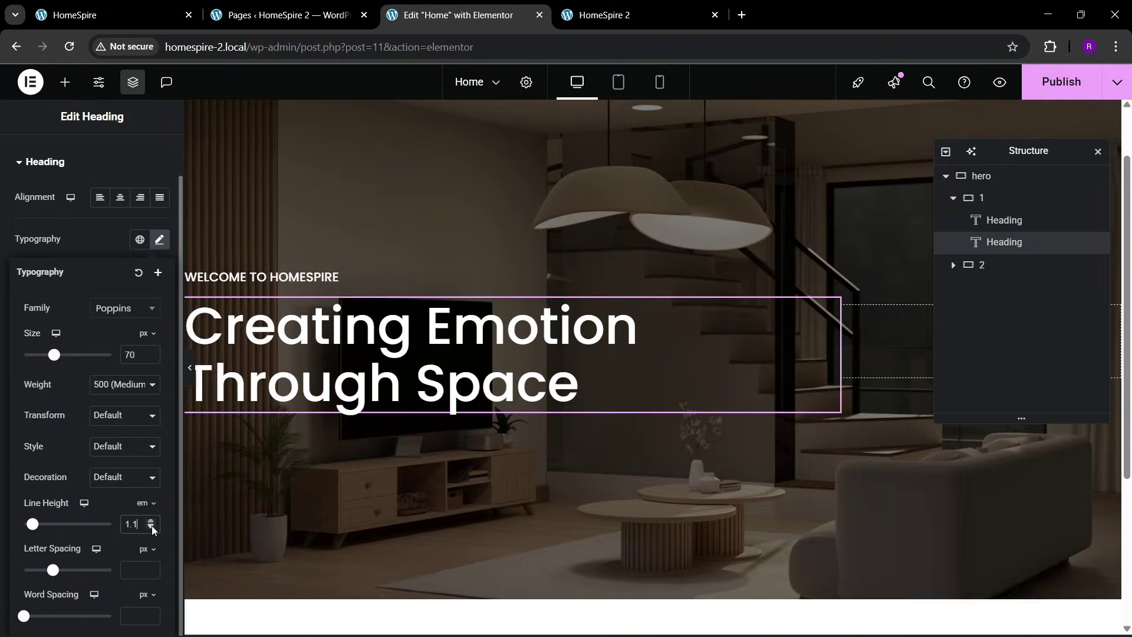
left_click(151, 525)
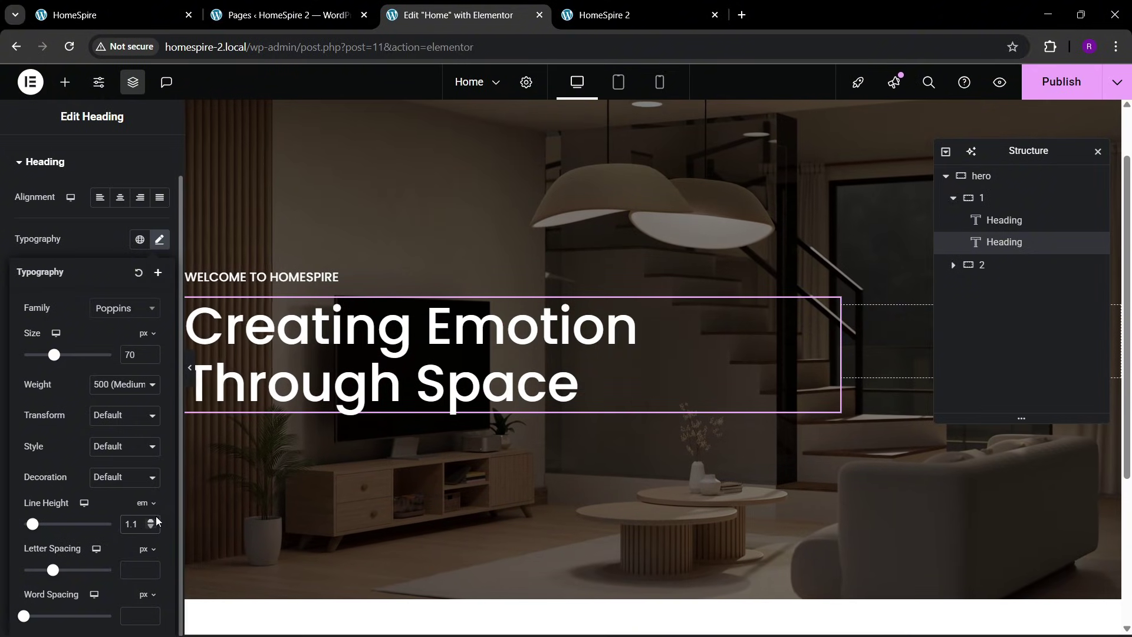
Check the reference page and add a Text Editor widget below the main heading in container 1
left_click(97, 6)
left_click(465, 5)
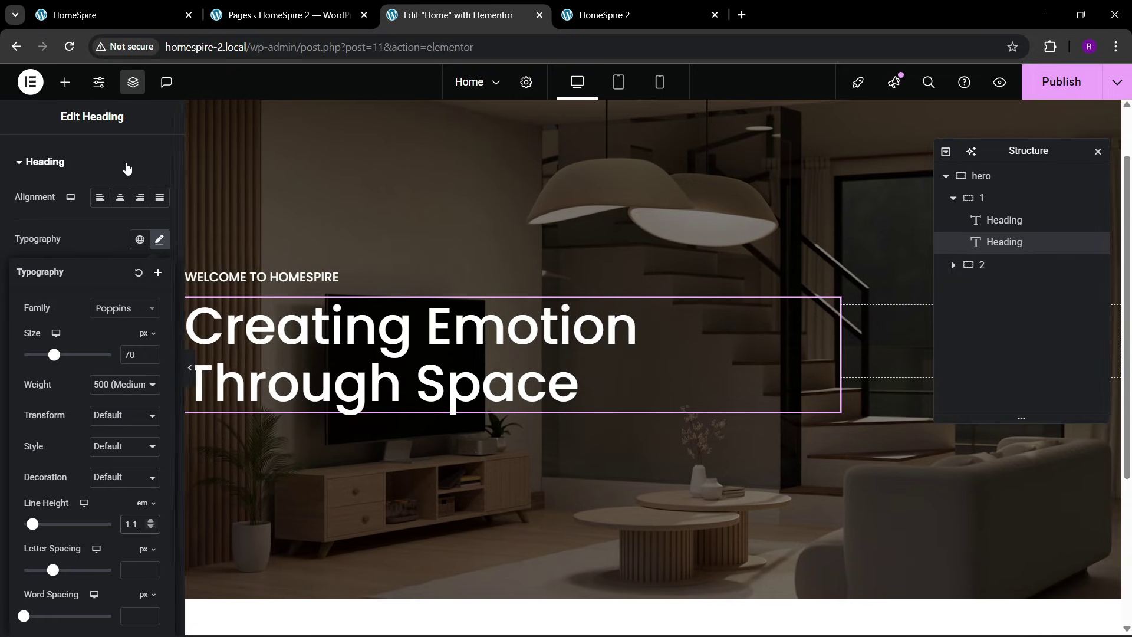
left_click(65, 81)
scroll(111, 432, "down", 2)
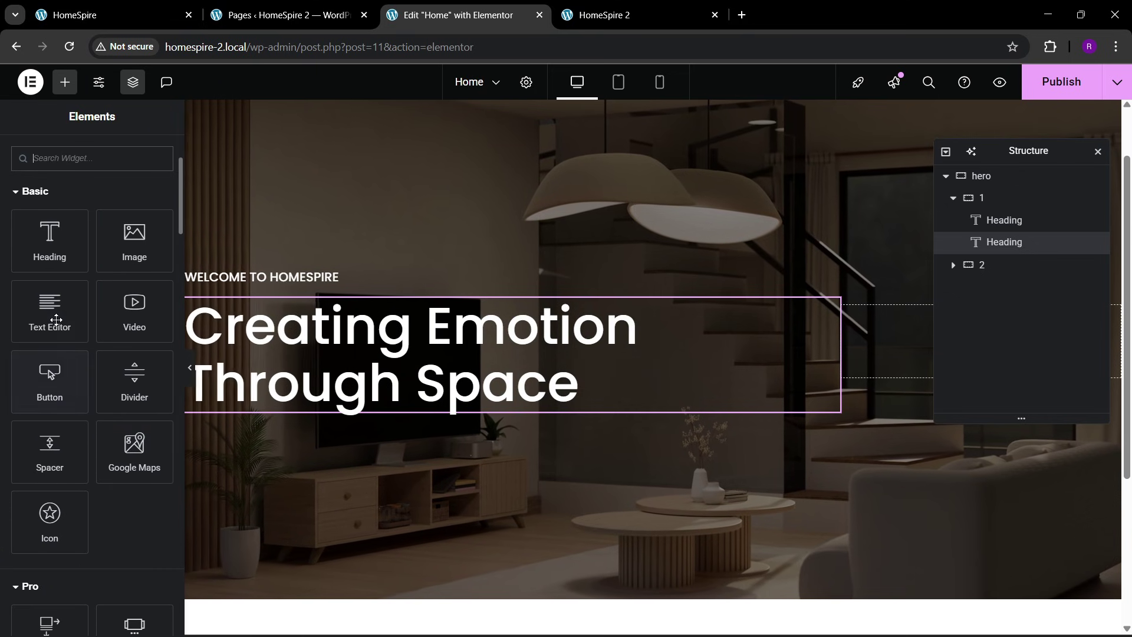
left_click_drag(50, 311, 366, 407)
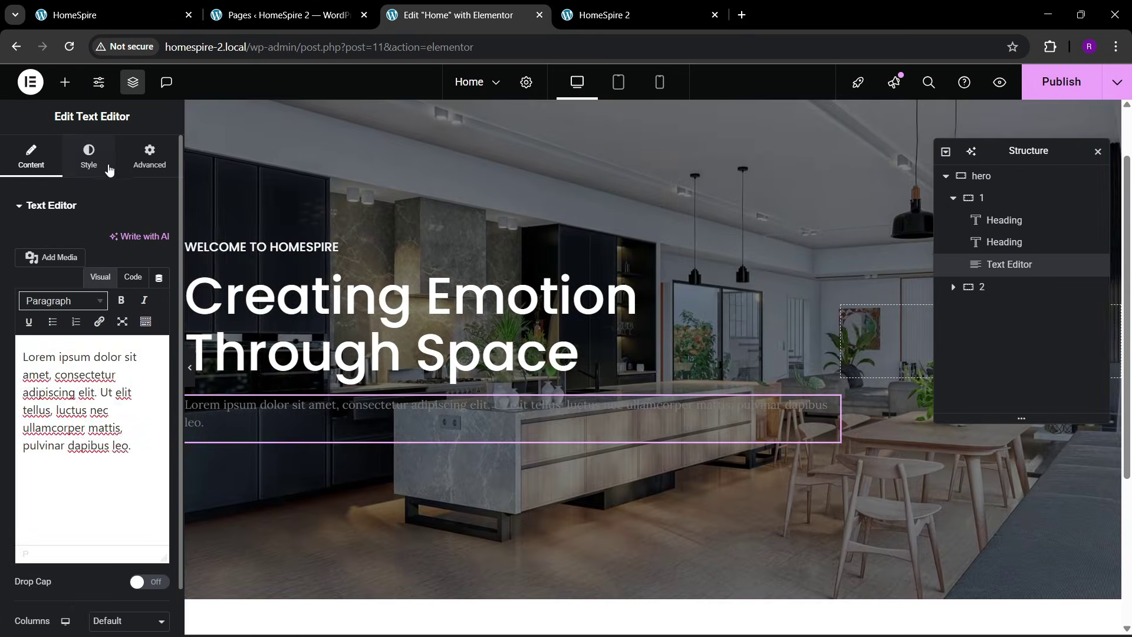
Give the lorem ipsum text block a custom width of 79%
left_click(149, 156)
left_click(123, 356)
left_click(112, 427)
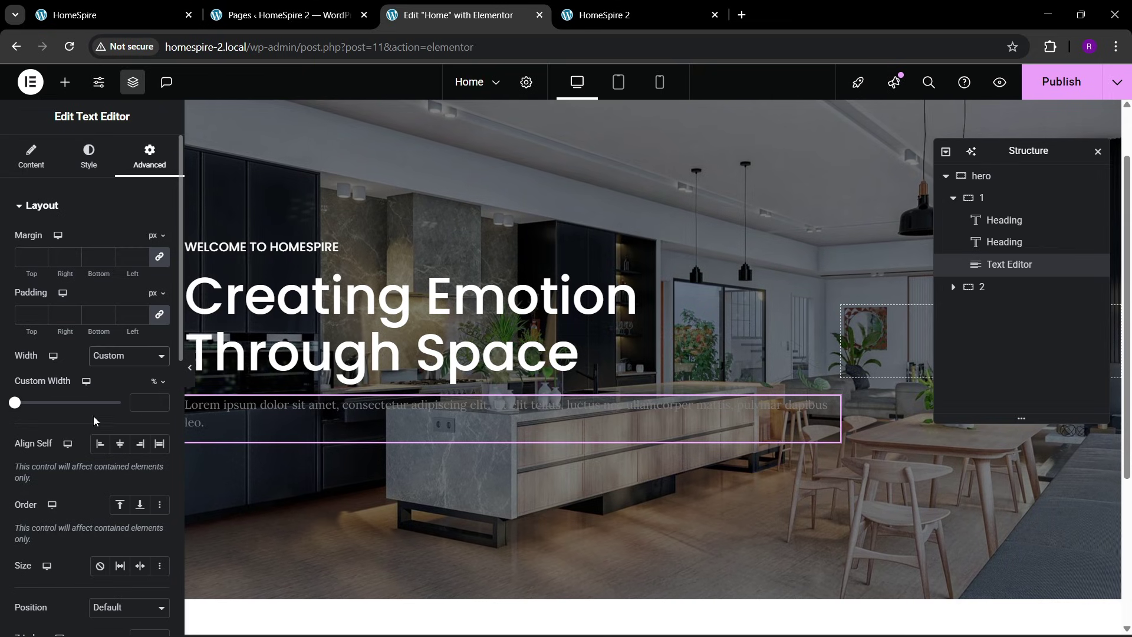
left_click_drag(21, 406, 98, 406)
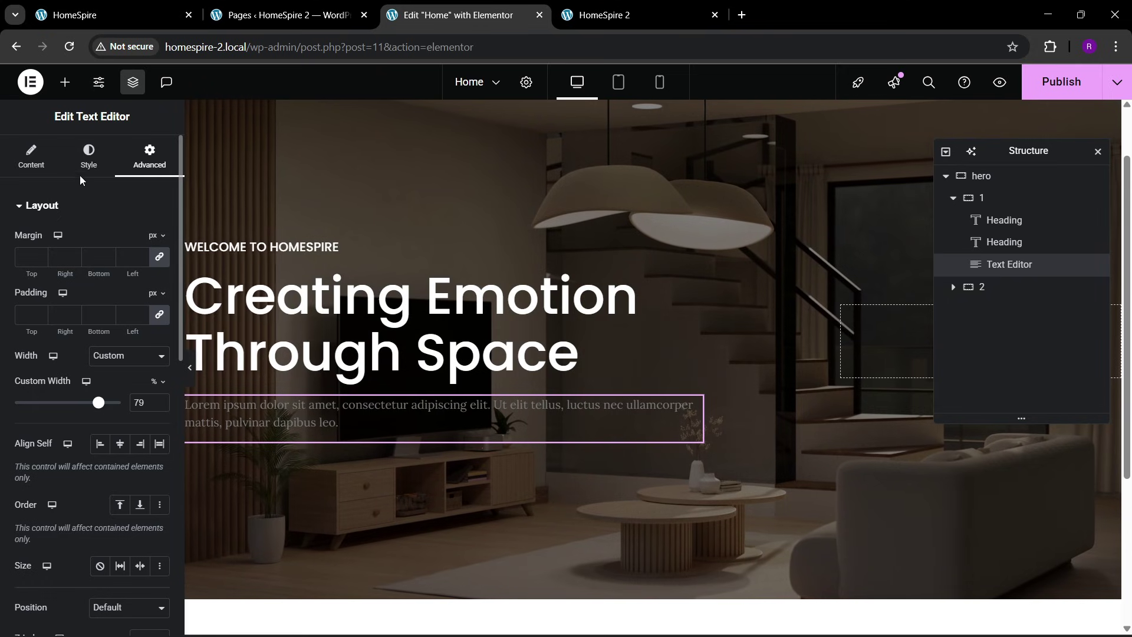
Set the lorem ipsum paragraph's text color to #FFFFFF
left_click(87, 160)
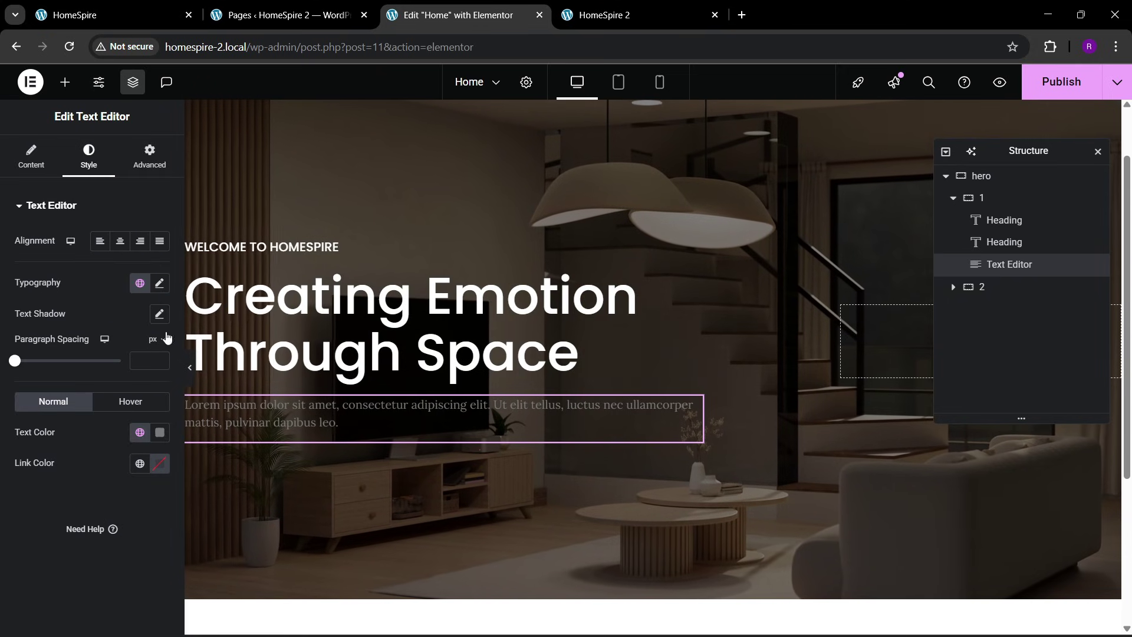
left_click(160, 432)
left_click_drag(126, 350, 3, 179)
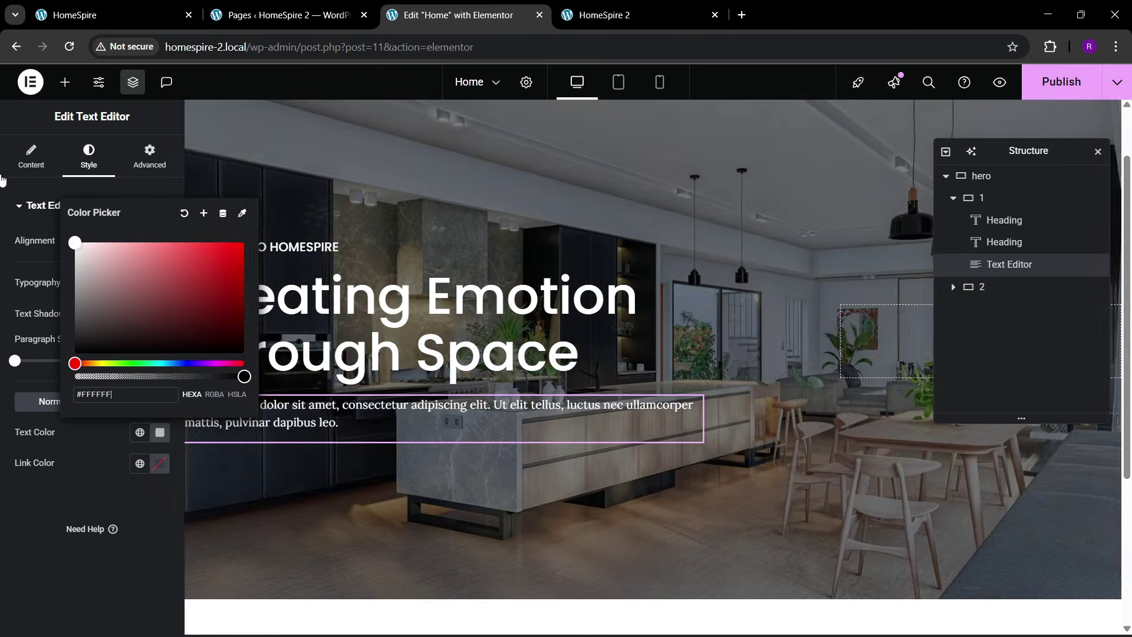
Check the reference page, then add a container named "btn box" below the lorem ipsum text with its padding set to 0
left_click(45, 495)
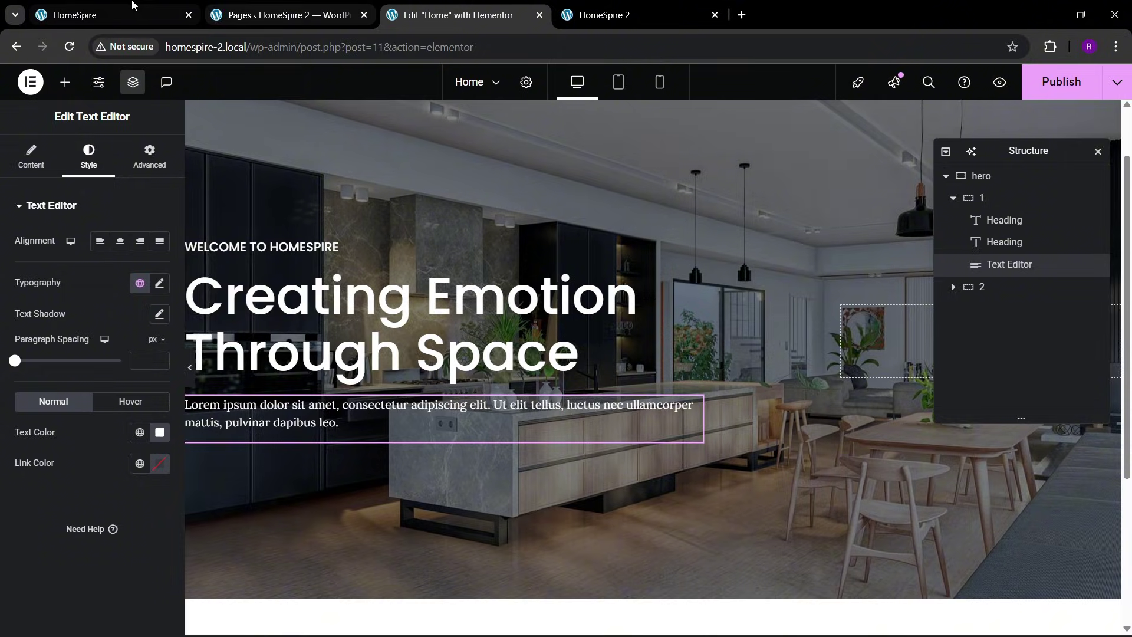
left_click(112, 15)
left_click(460, 15)
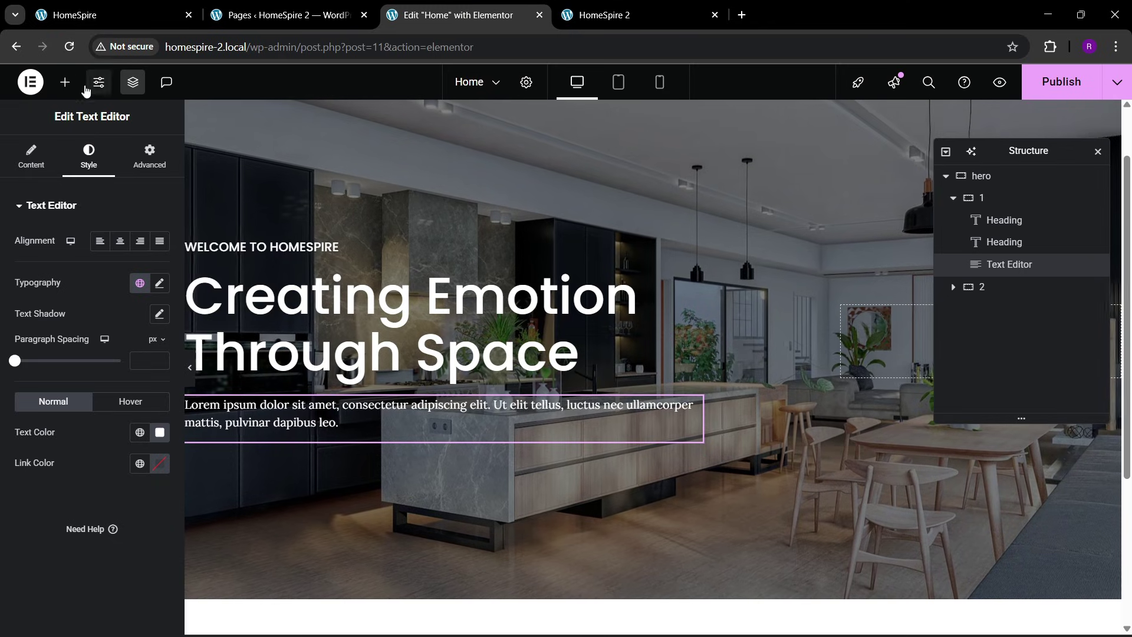
left_click(65, 81)
left_click_drag(50, 273, 308, 426)
left_click(140, 158)
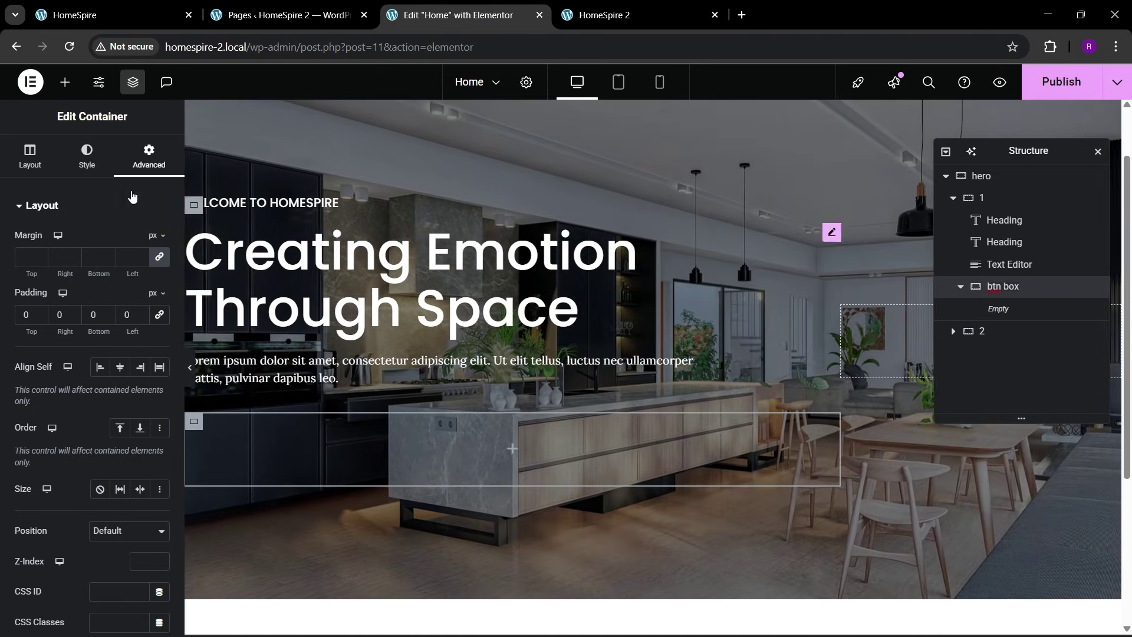
Add a Button widget inside the empty btn box container
left_click(61, 82)
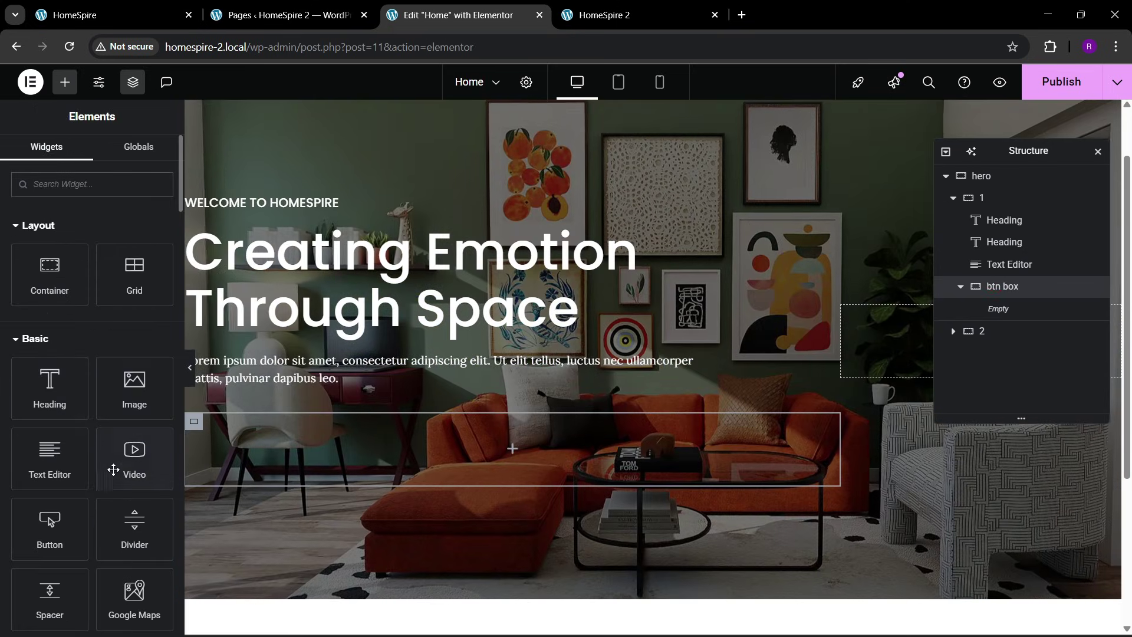
left_click_drag(51, 530, 213, 486)
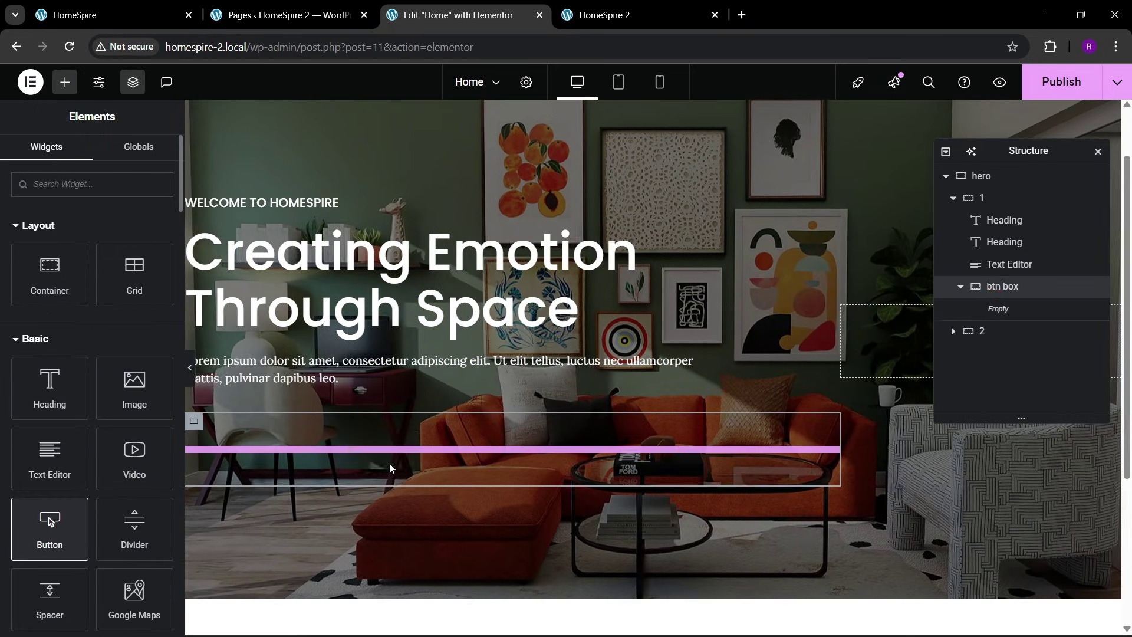
left_click_drag(389, 467, 390, 468)
Check the button wording on the reference page and set the new button's text to "Get Started"
left_click(146, 9)
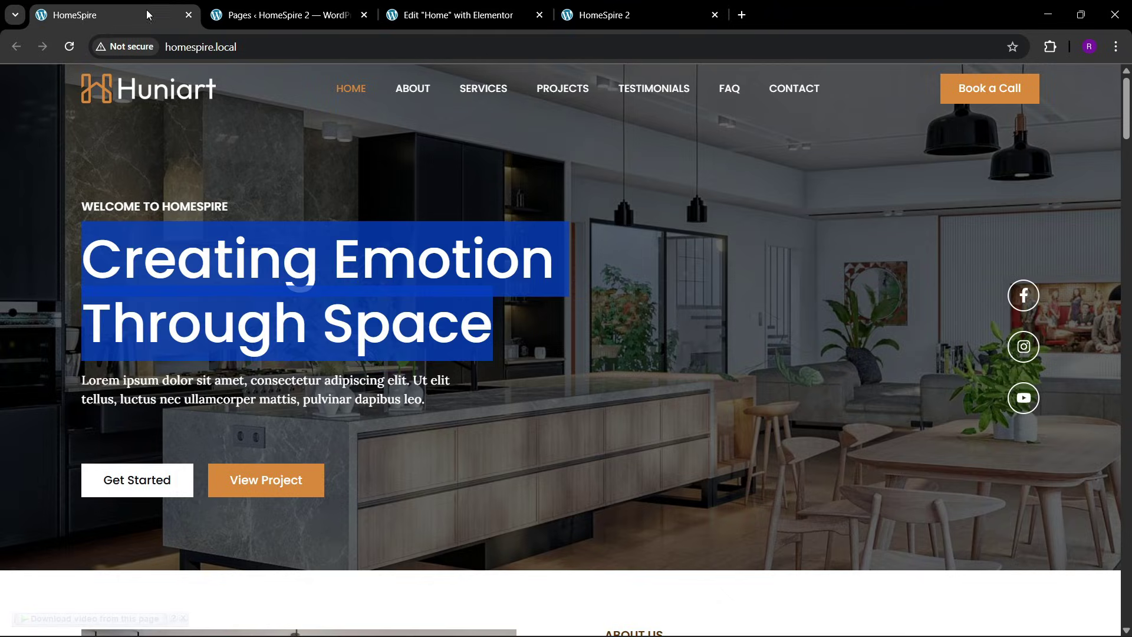
left_click(459, 15)
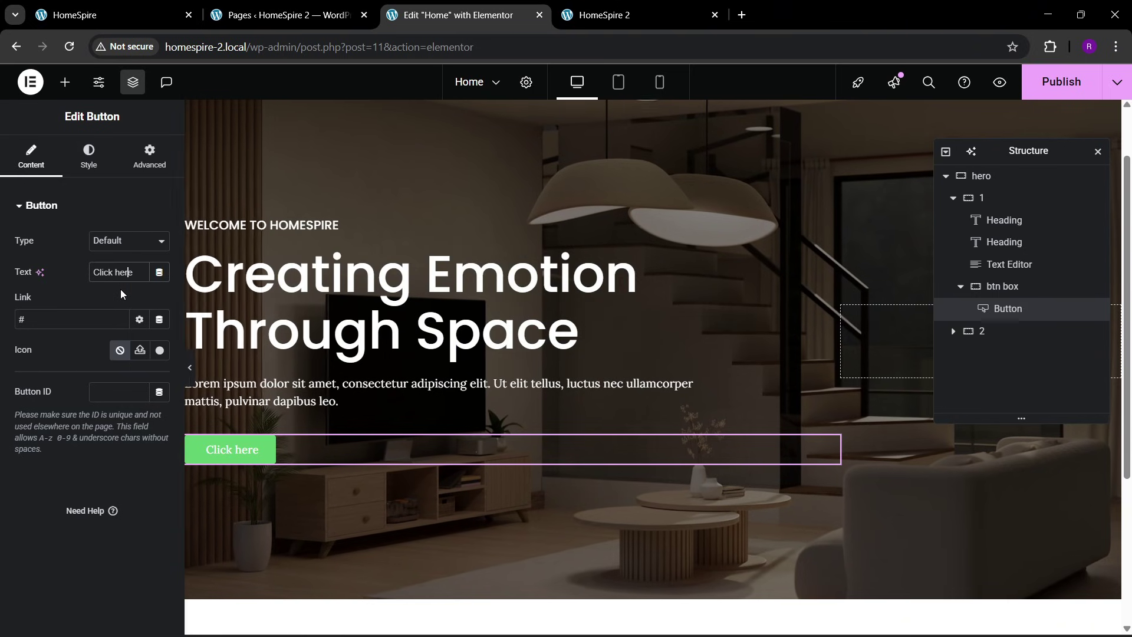
key("ctrl+a")
key("BackSpace")
type("Get ")
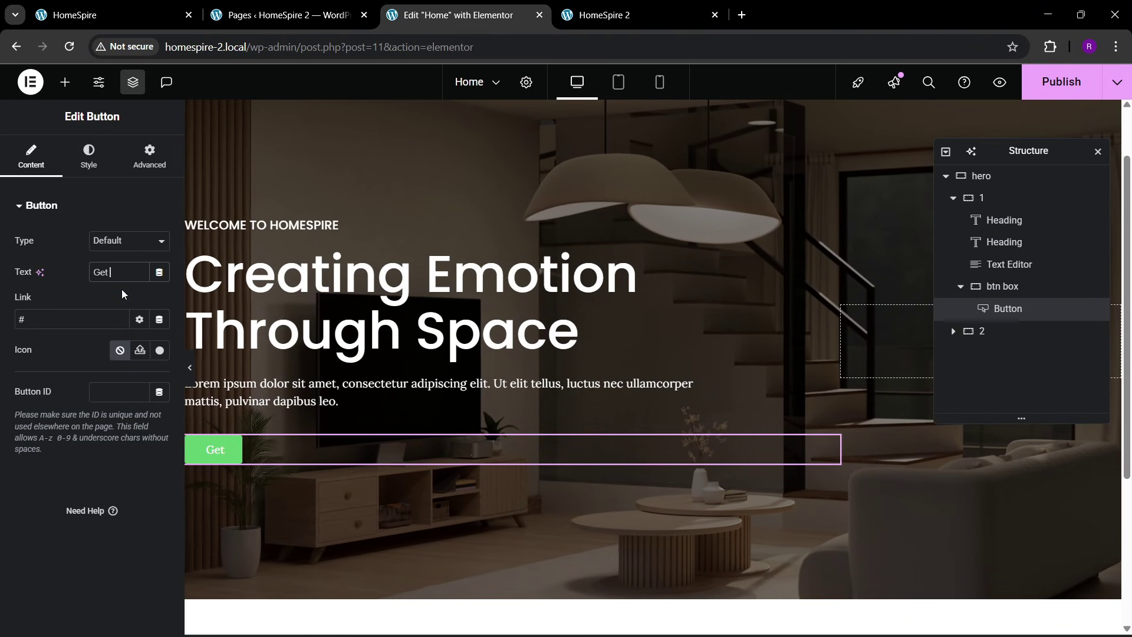
type("Started")
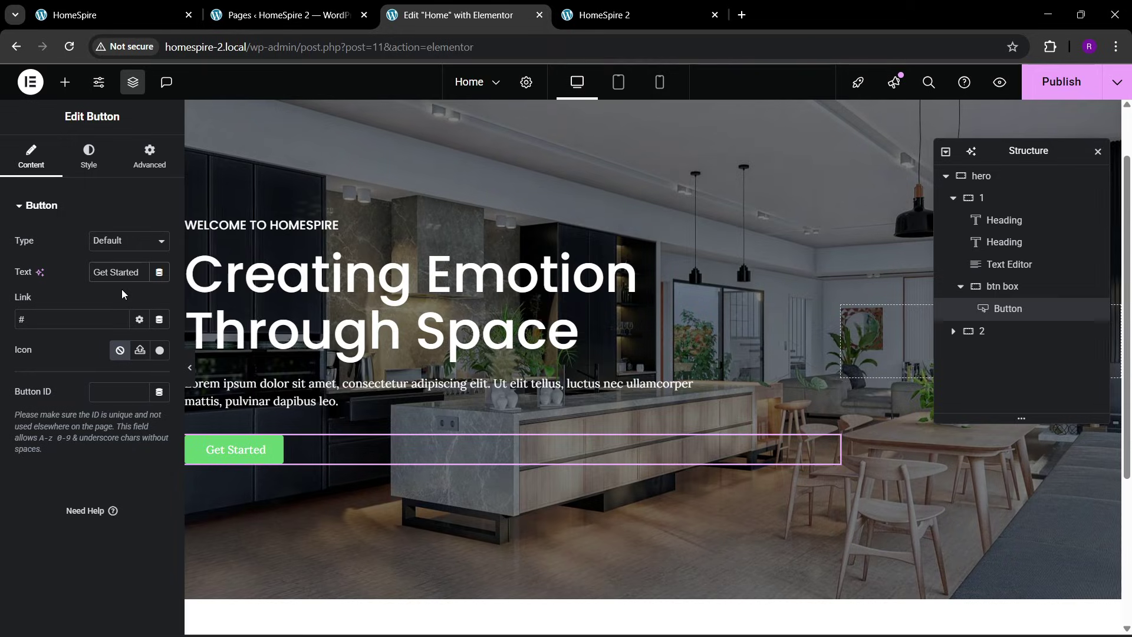
Give the Get Started button a #FFFFFF background and the global theme black text color, consulting the reference page
left_click(130, 7)
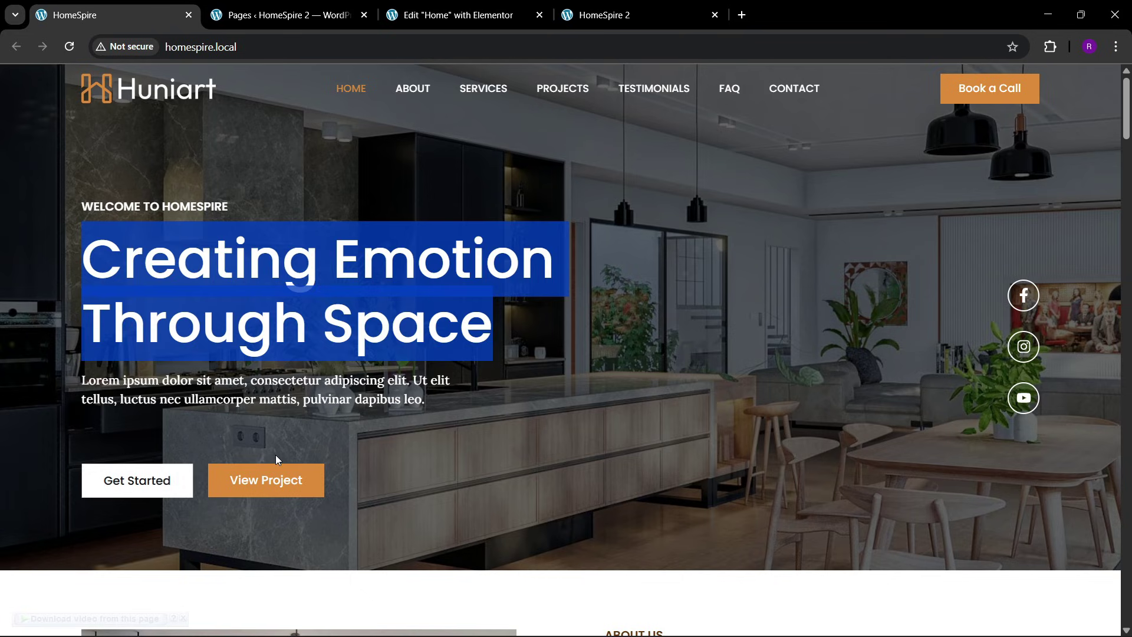
key("ctrl+Tab")
key("ctrl+Tab")
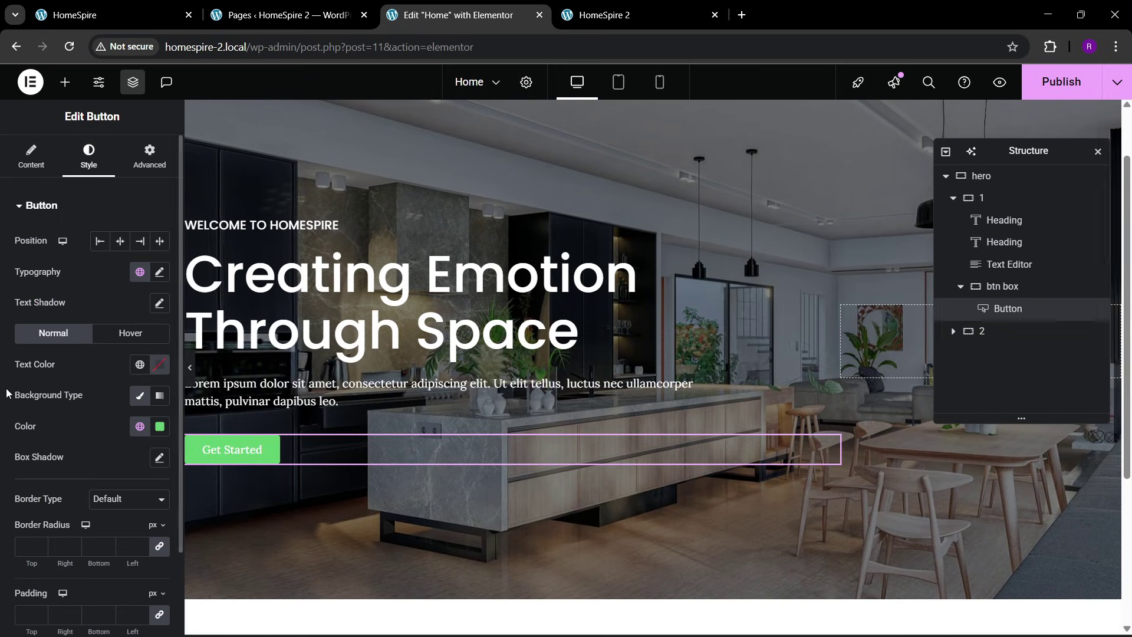
left_click(143, 425)
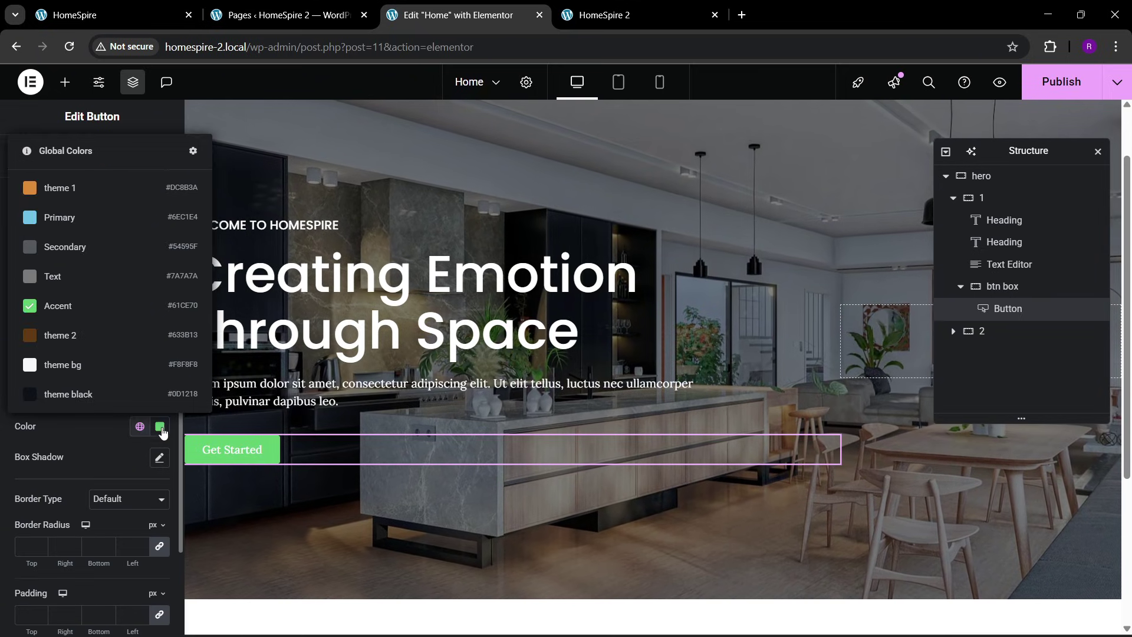
left_click(160, 428)
left_click_drag(121, 389, 15, 217)
type("#FFFFFF")
left_click(101, 453)
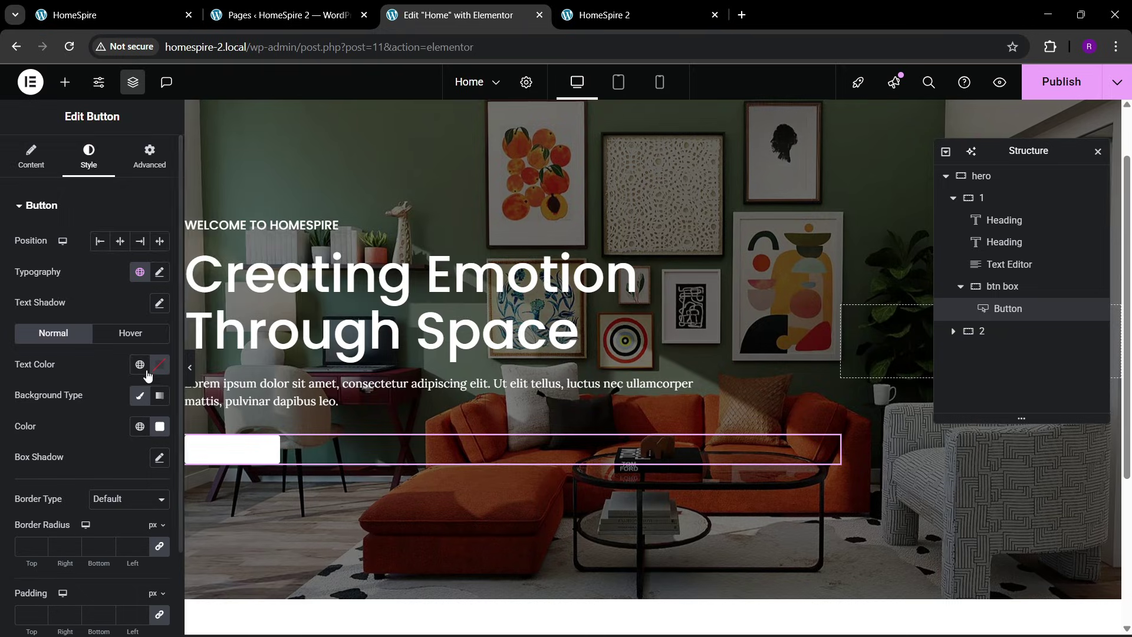
left_click(139, 363)
left_click(114, 335)
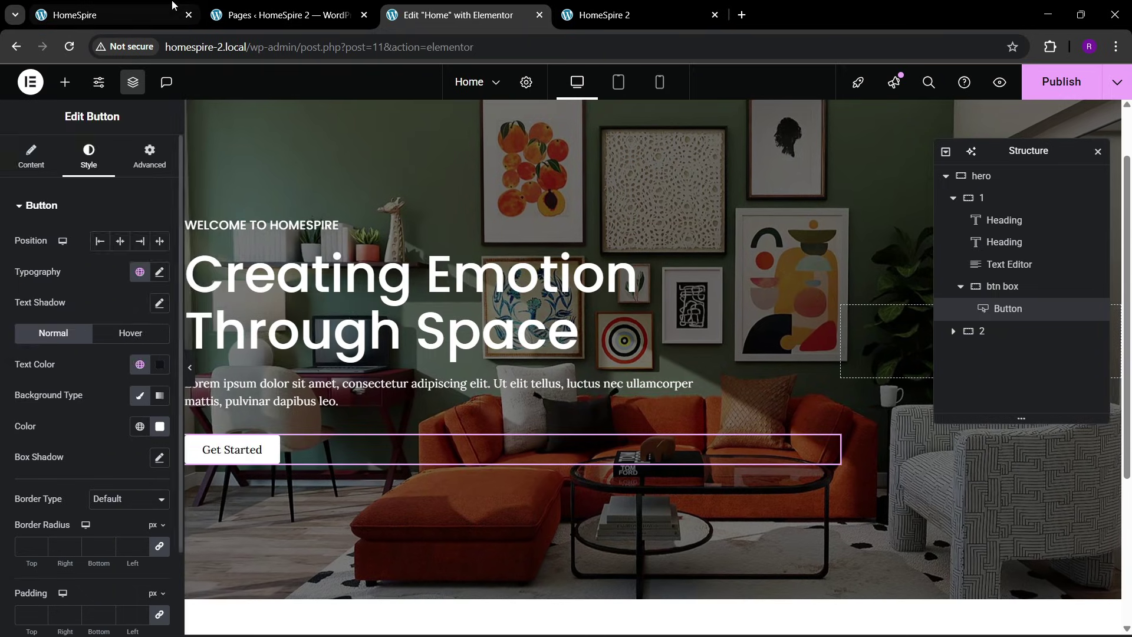
Set the Get Started button's typography to Poppins with weight 600 (Semi Bold)
key("ctrl+shift+Tab")
key("ctrl+shift+Tab")
left_click(433, 7)
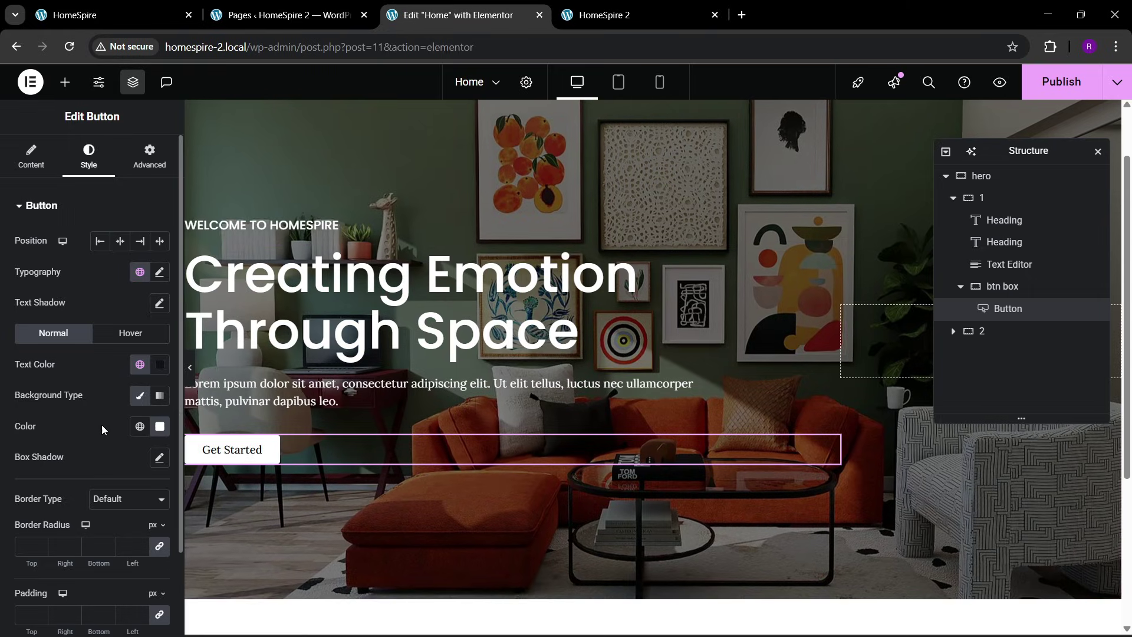
left_click(159, 272)
left_click(129, 342)
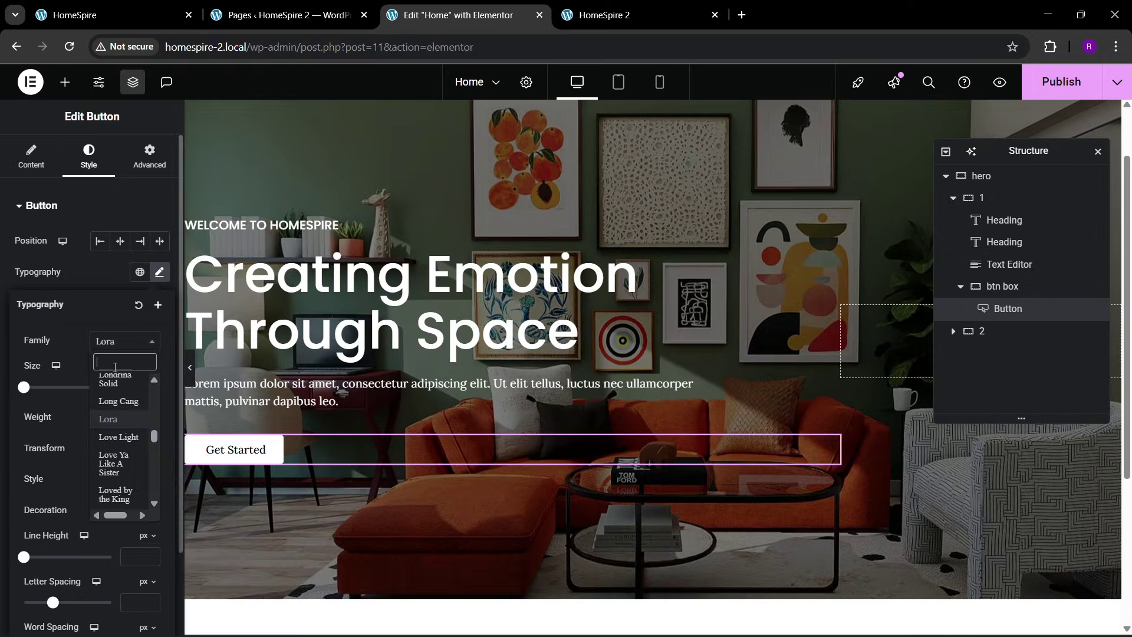
type("poppins")
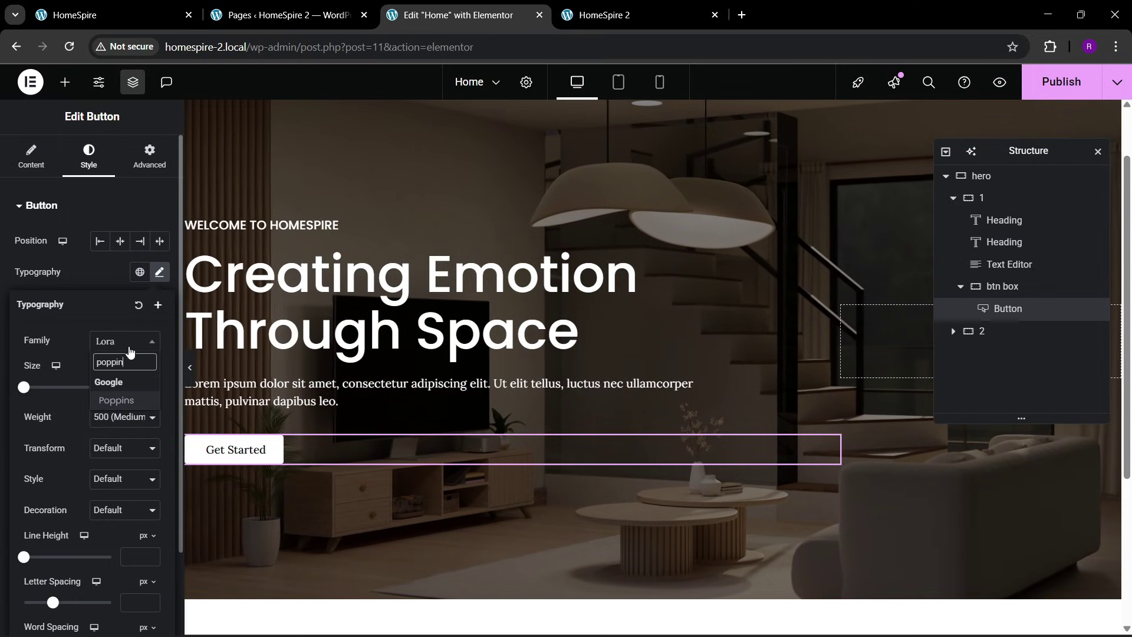
key("Return")
left_click(126, 416)
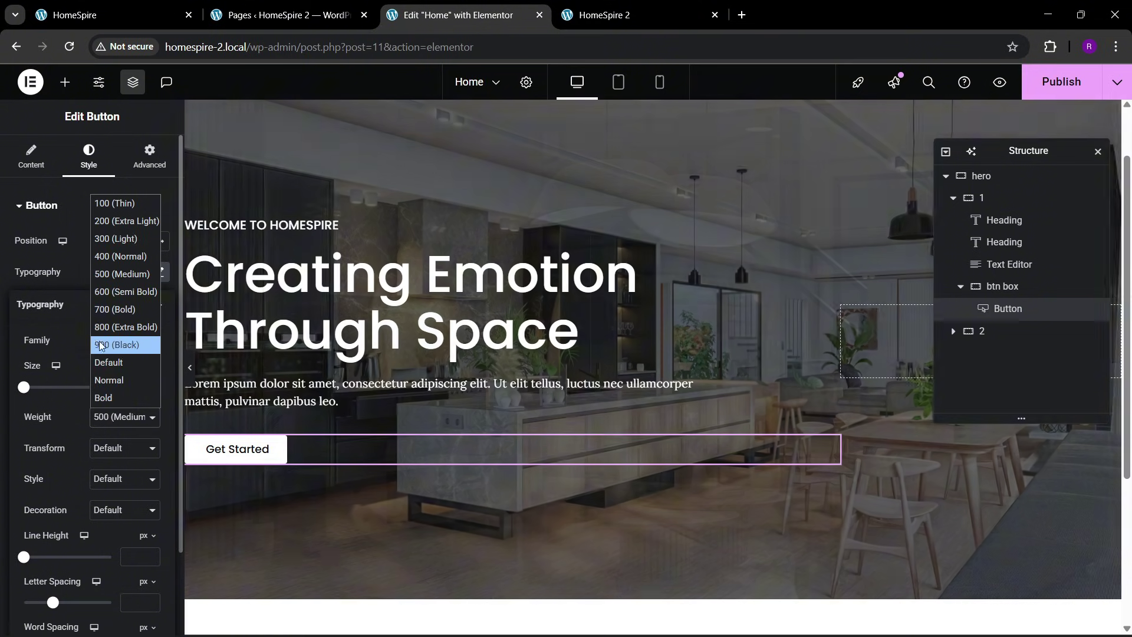
left_click(107, 291)
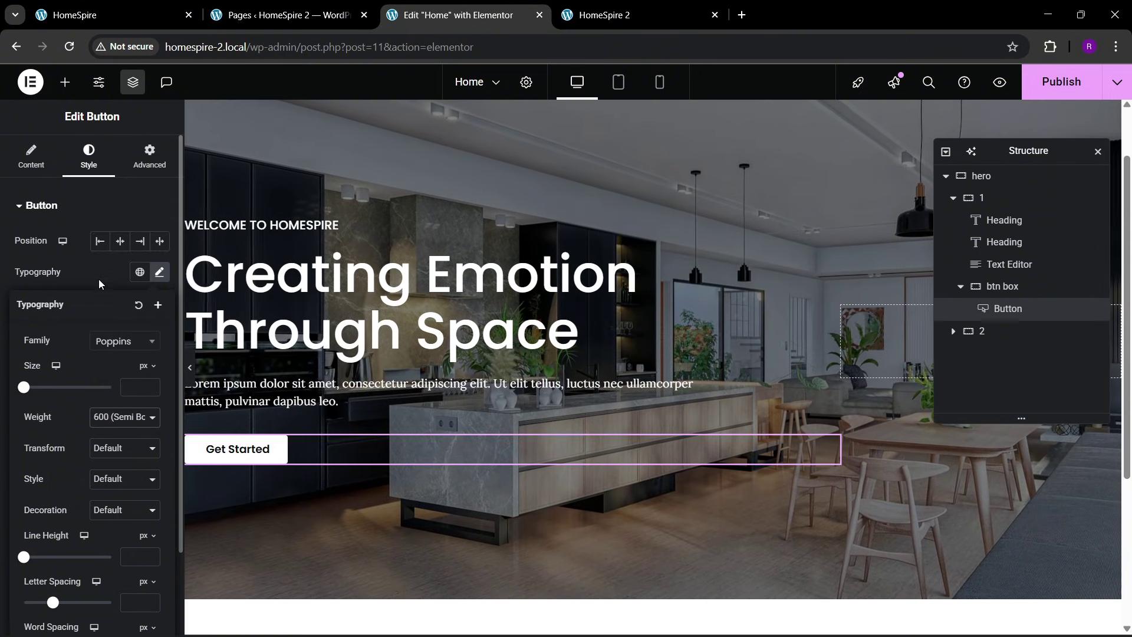
left_click(98, 285)
Set the Get Started button's padding to 15 px top and bottom and 30 px right and left
scroll(31, 404, "down", 2)
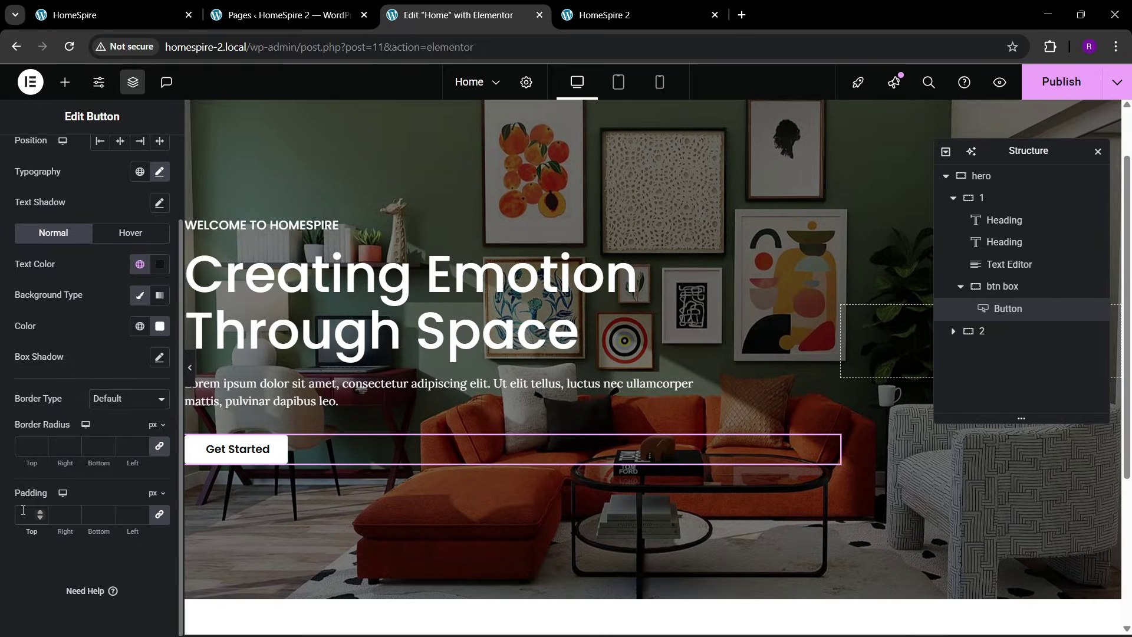
left_click(23, 510)
type("15")
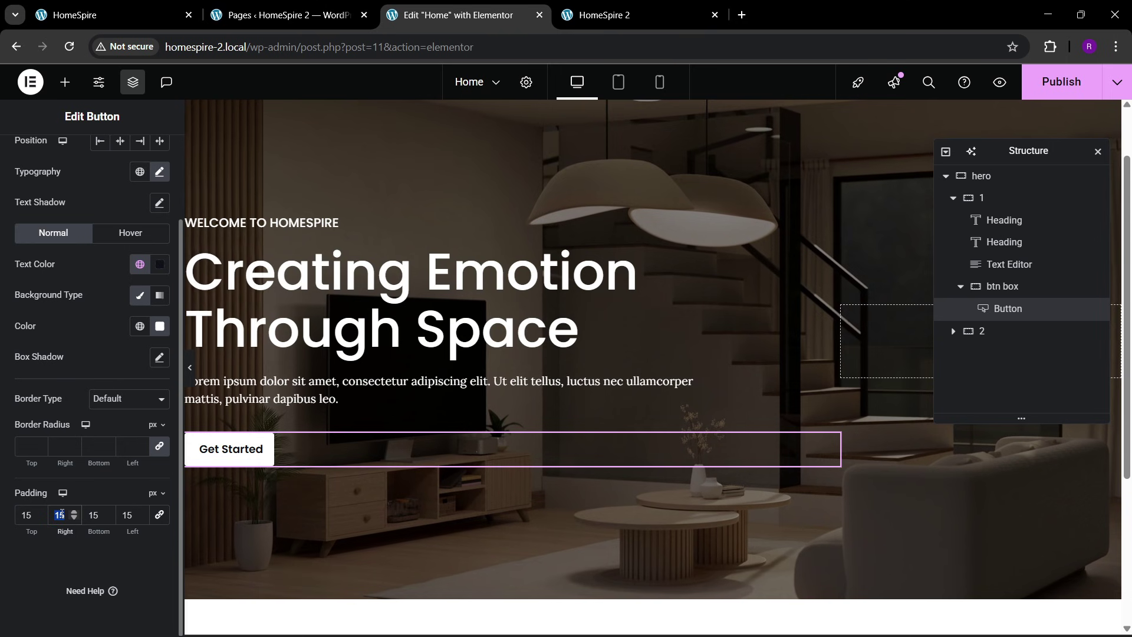
type("30")
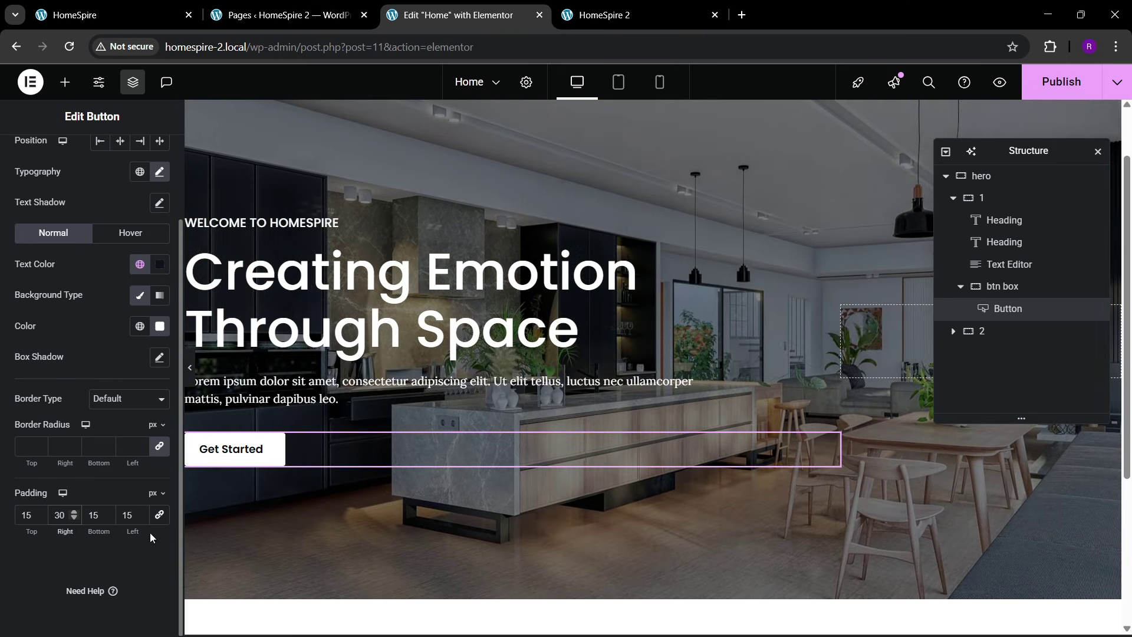
type("30")
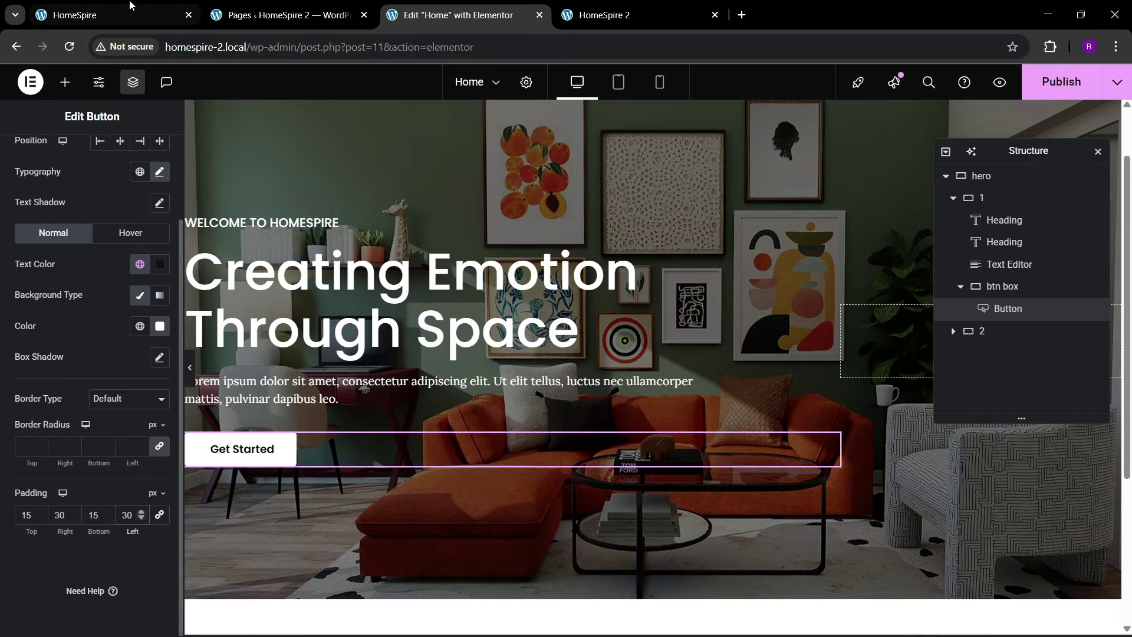
Check the reference page's buttons and set the Get Started button's border radius to 0 on all corners
left_click(141, 6)
left_click(317, 6)
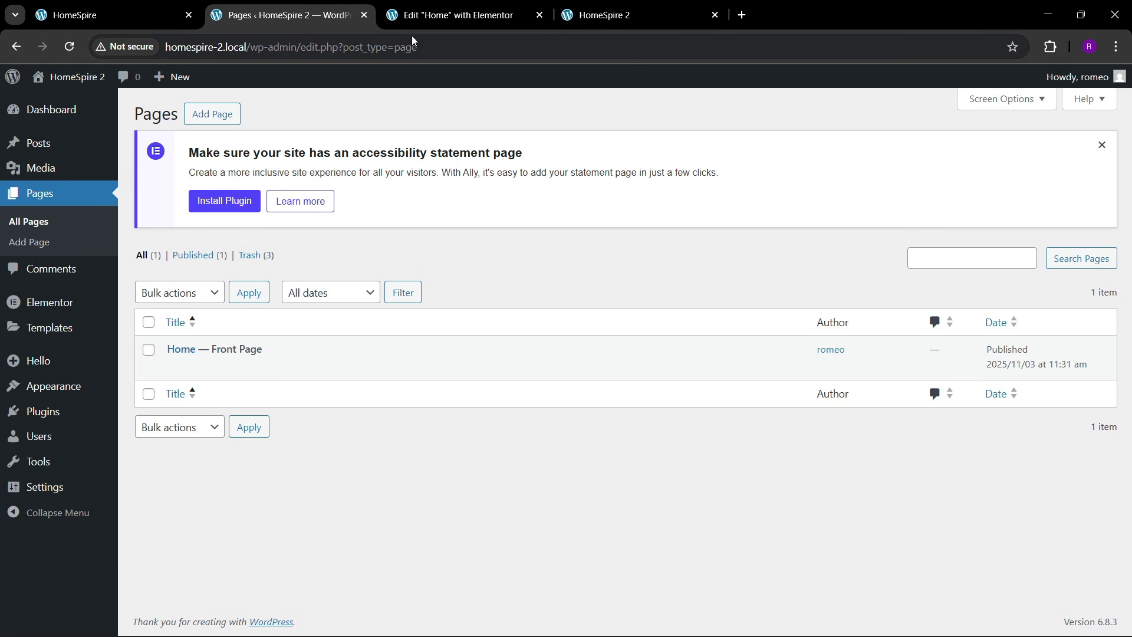
left_click(463, 6)
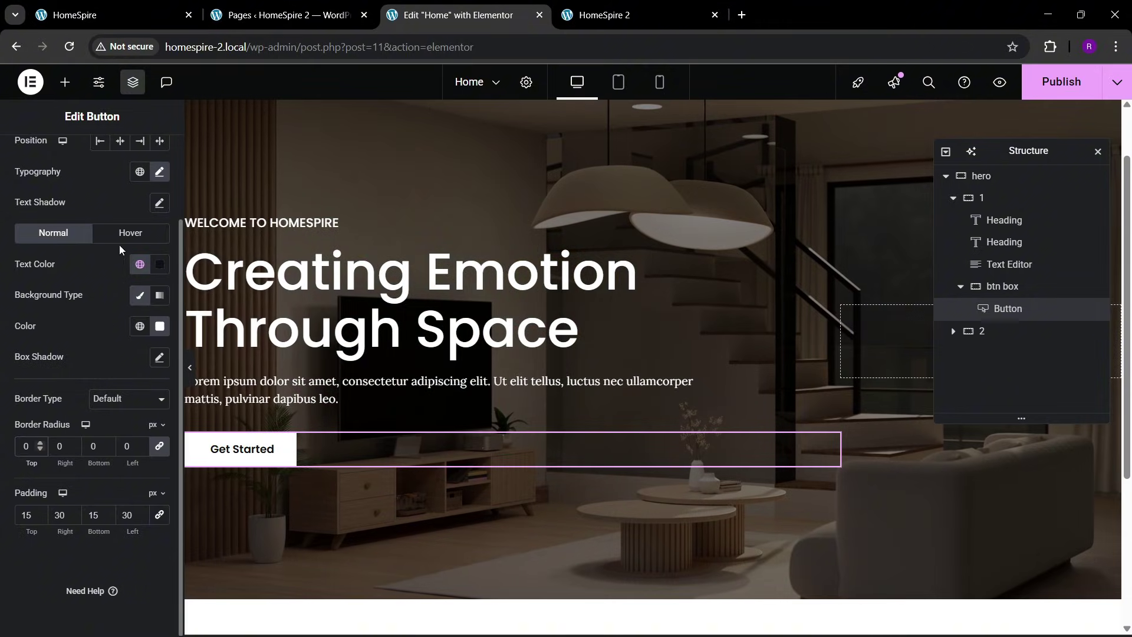
Style the button's hover state with a theme 1 background, white text and the Shrink hover animation
left_click(130, 232)
left_click(139, 326)
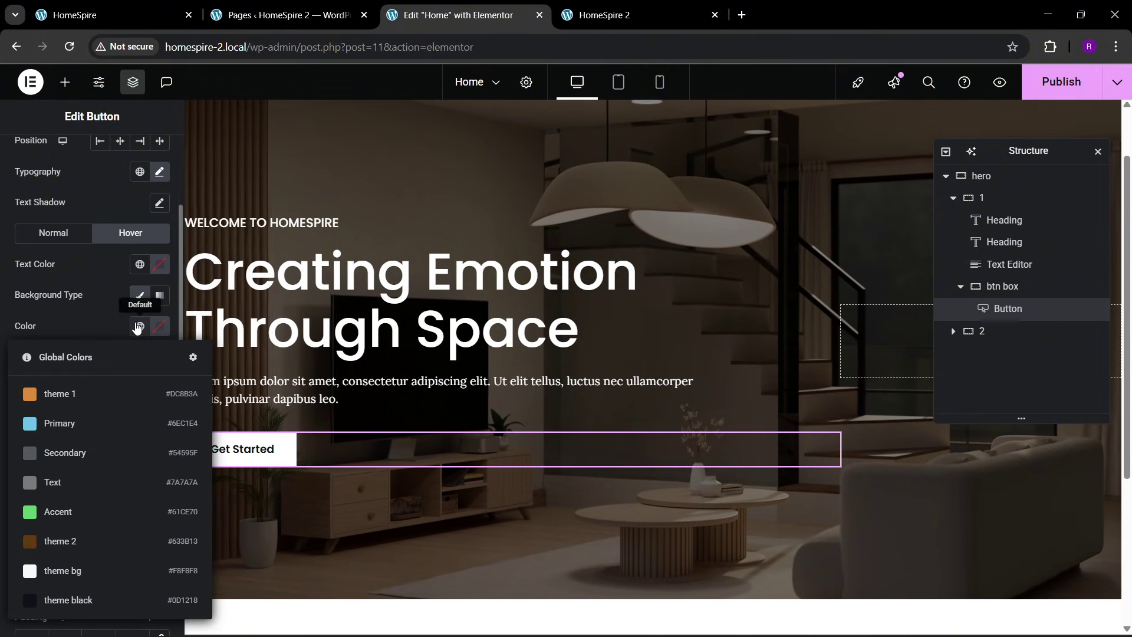
left_click(80, 389)
left_click(159, 264)
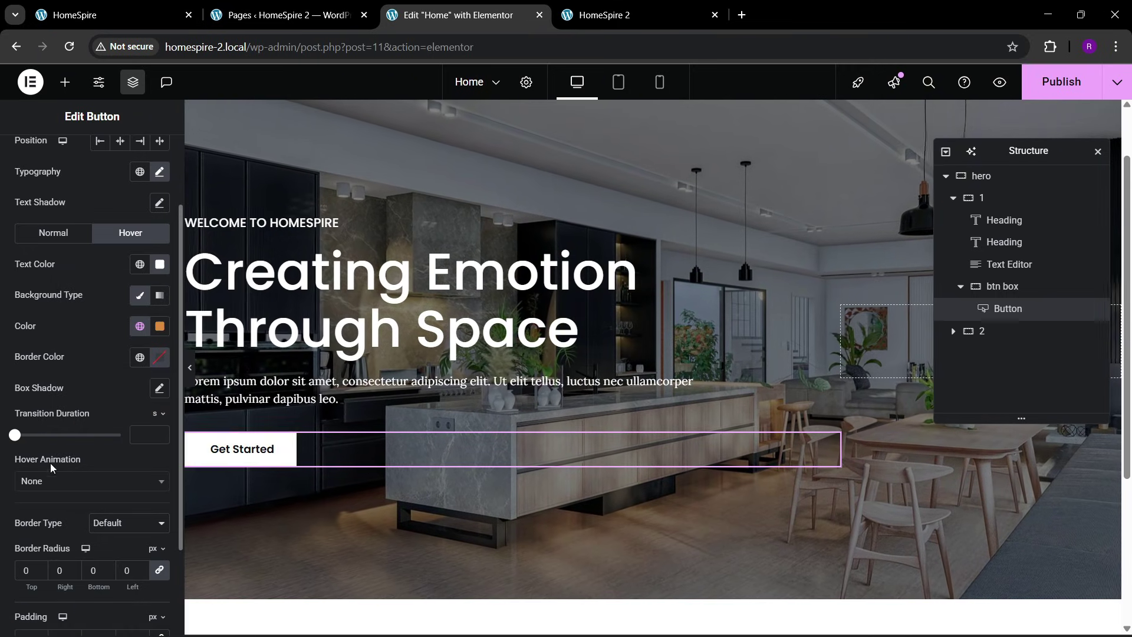
left_click(48, 480)
left_click(65, 366)
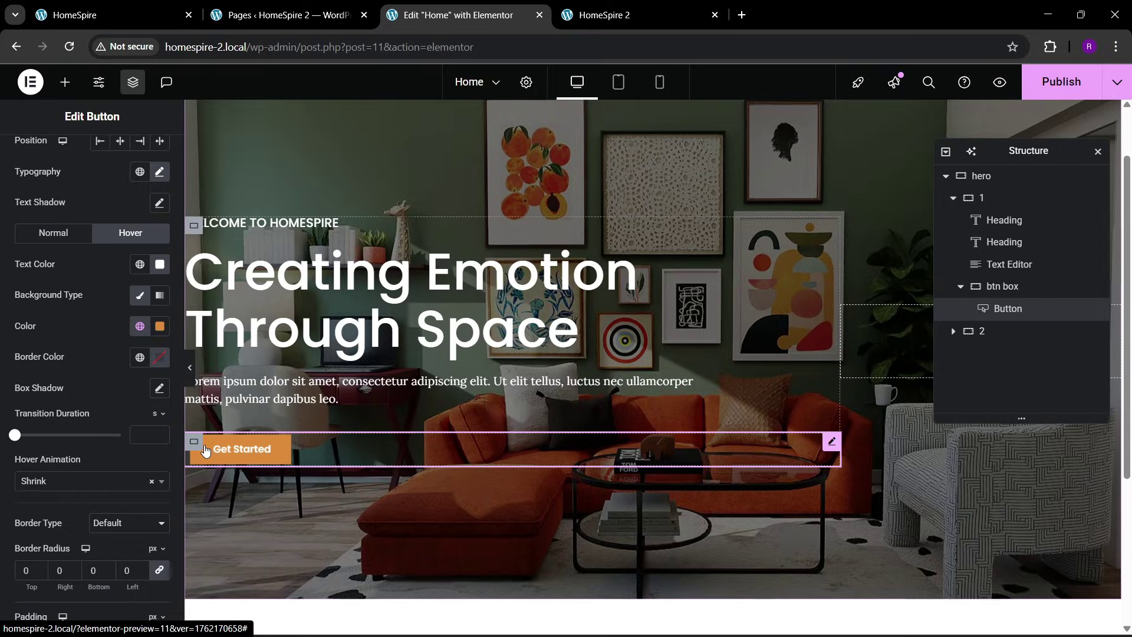
Duplicate the Get Started button and arrange the btn box items in a row justified to the start
left_click(263, 335)
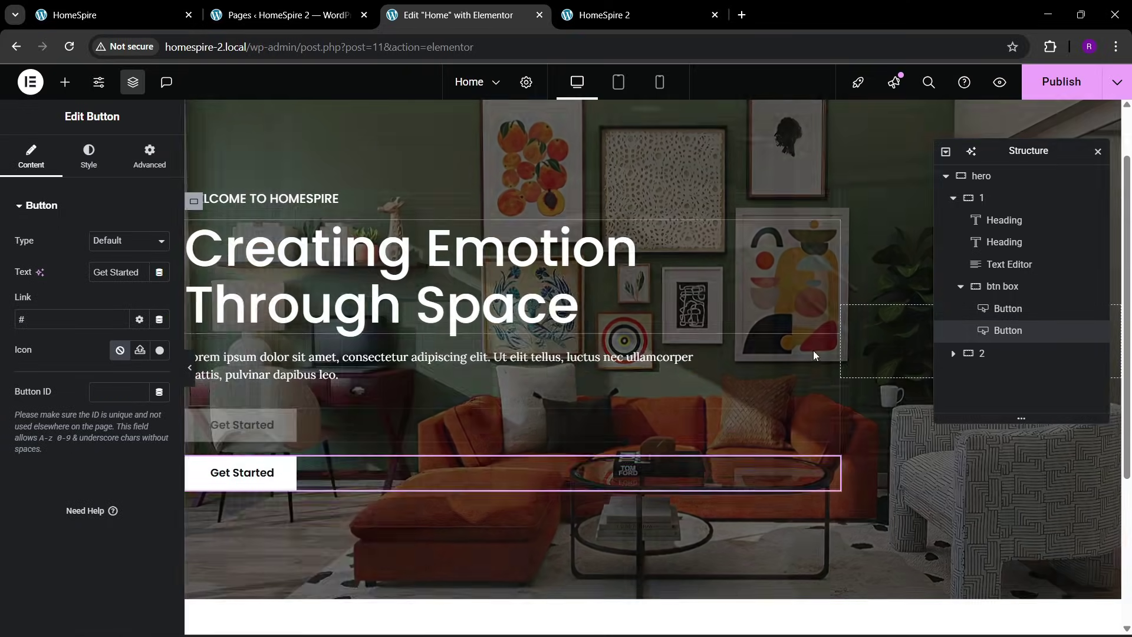
left_click(1015, 294)
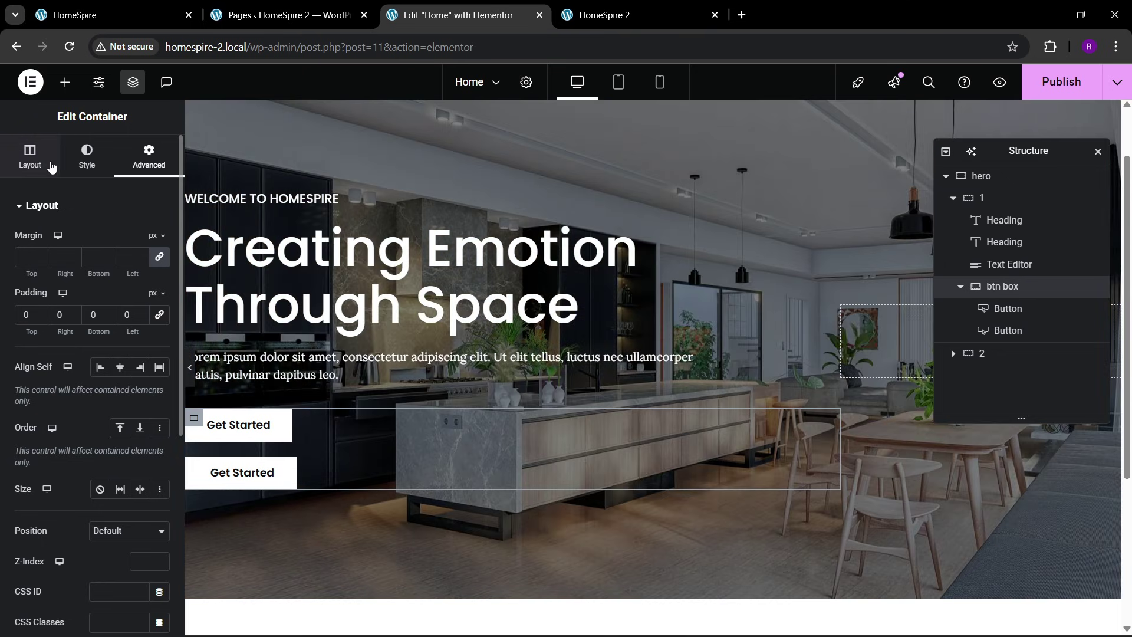
left_click(35, 159)
scroll(76, 417, "down", 3)
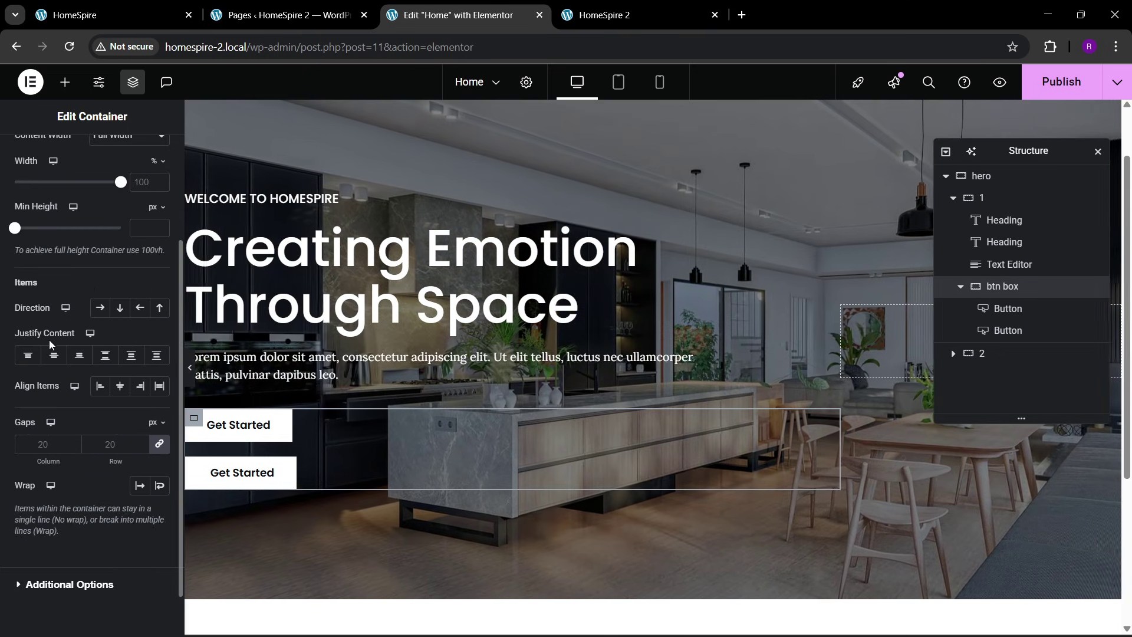
left_click(100, 309)
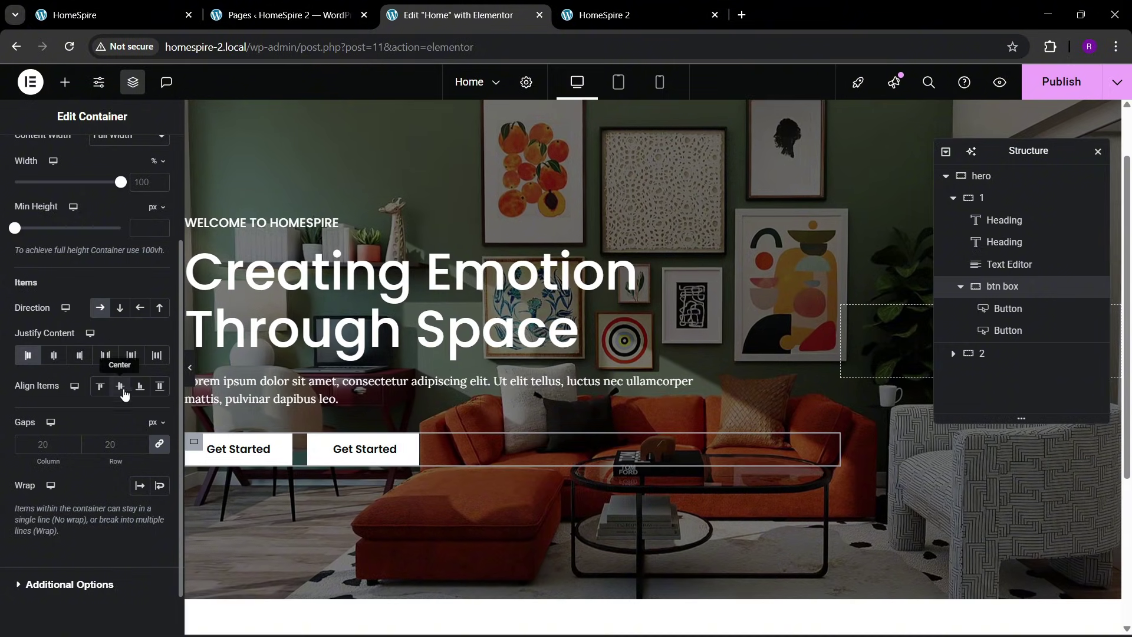
Set the second button's normal background to the global color theme 1
left_click(371, 451)
left_click(139, 159)
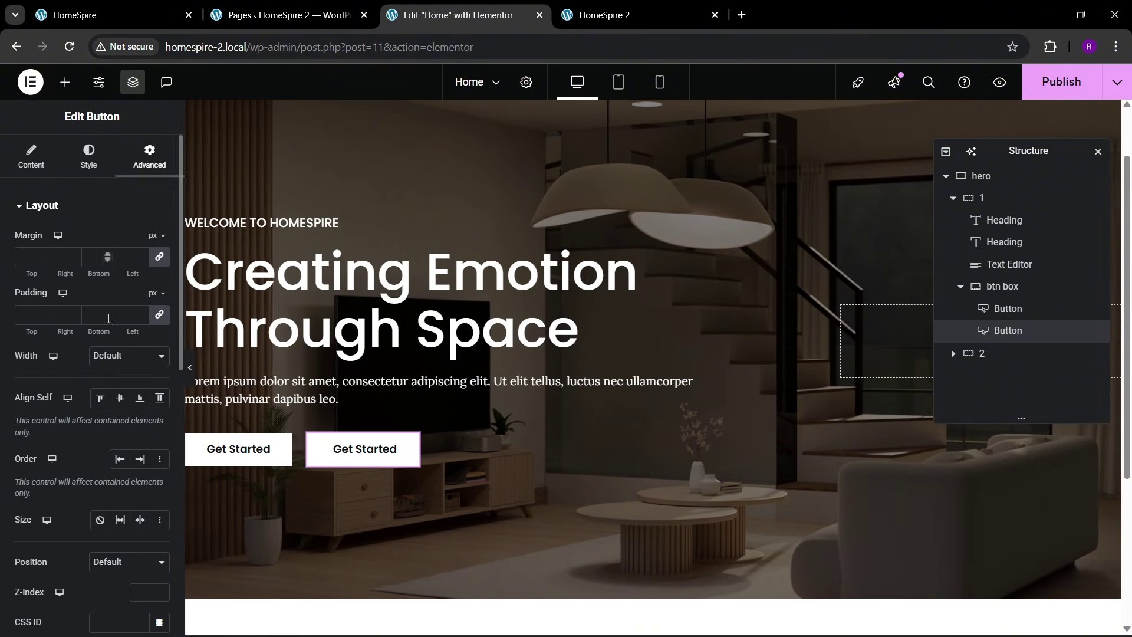
left_click(88, 156)
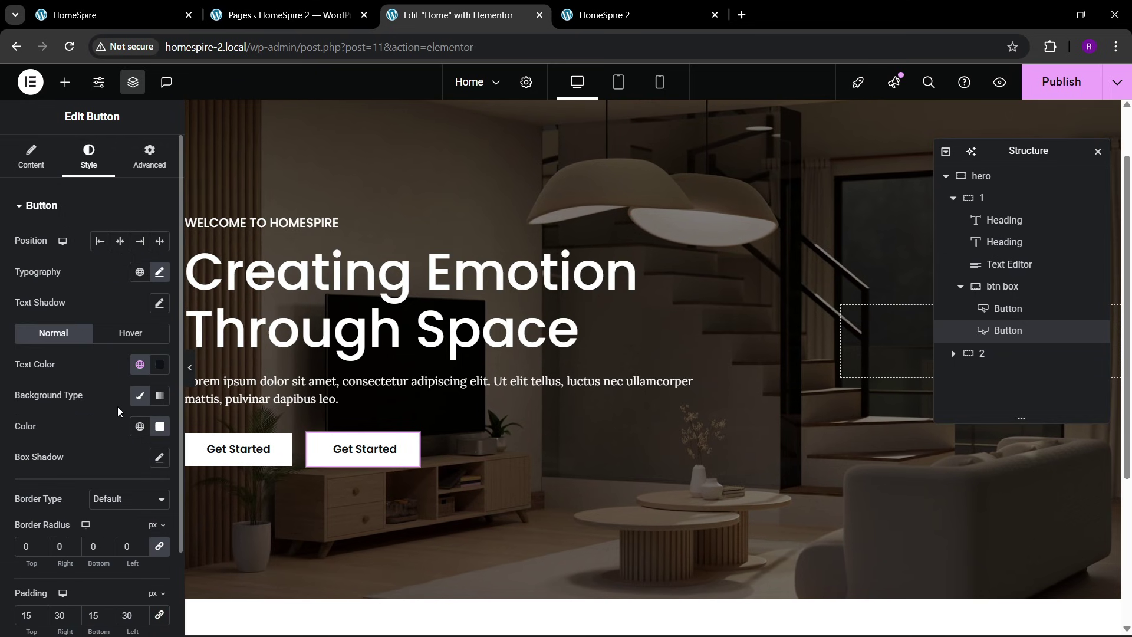
left_click(139, 425)
left_click(75, 189)
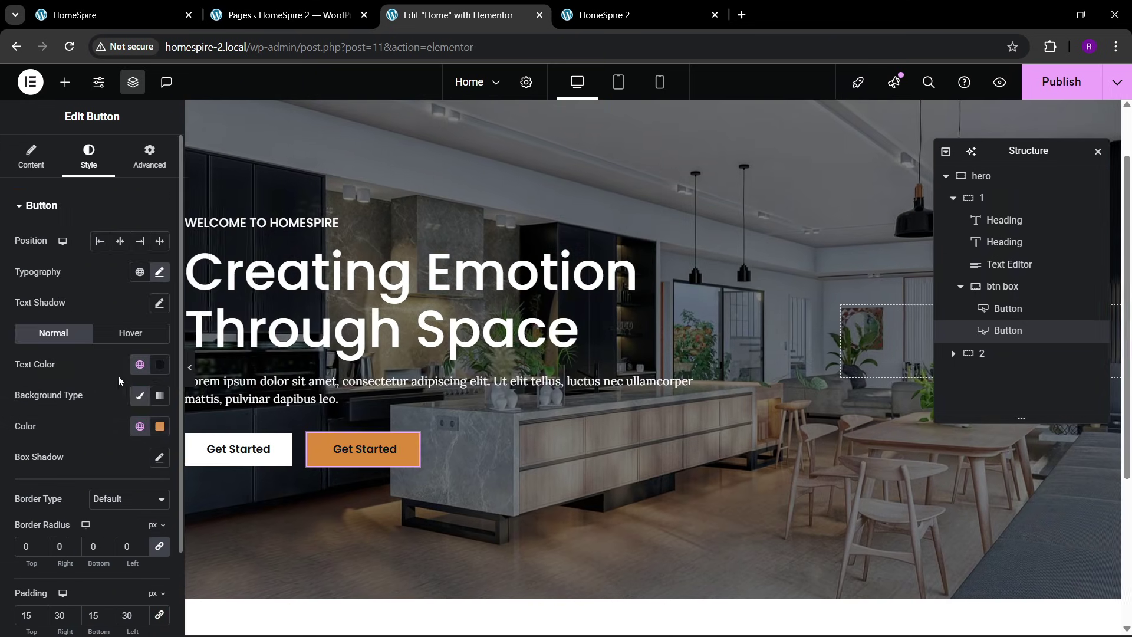
Set the second button's normal text to white and give its hover state a white background with the dark global text color
left_click(162, 365)
left_click(138, 334)
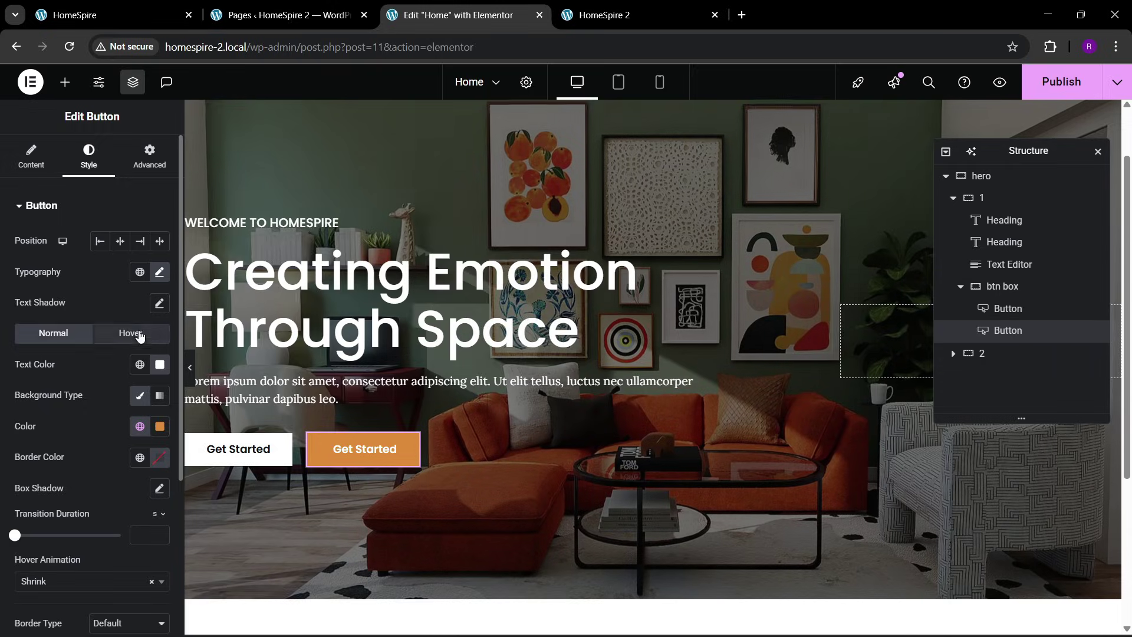
left_click(159, 427)
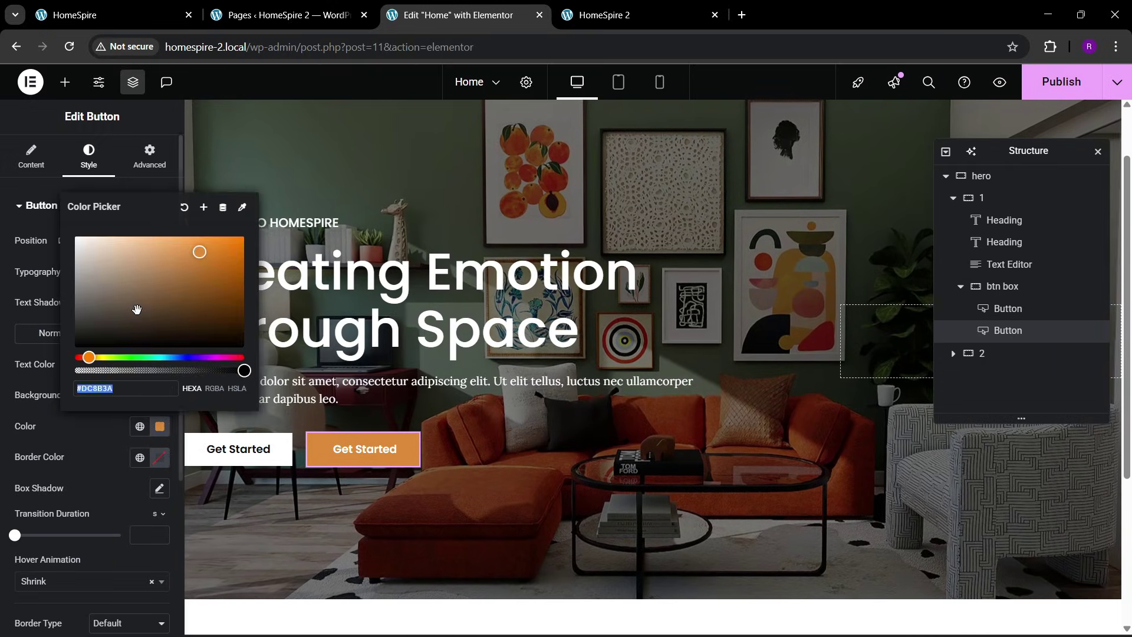
left_click(105, 451)
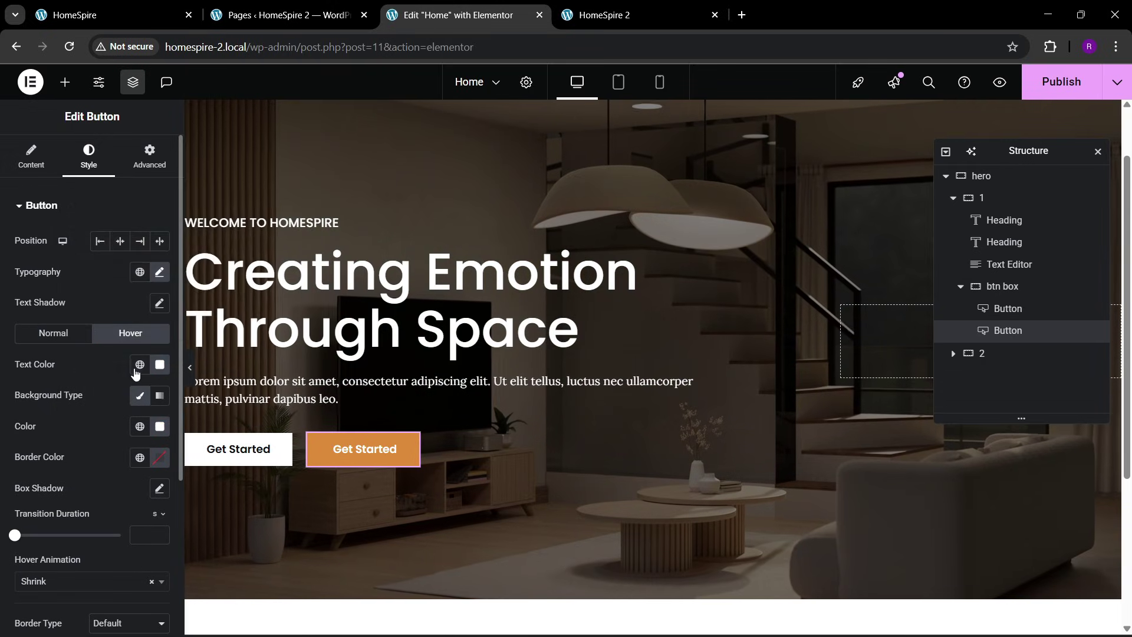
left_click(137, 366)
left_click(92, 339)
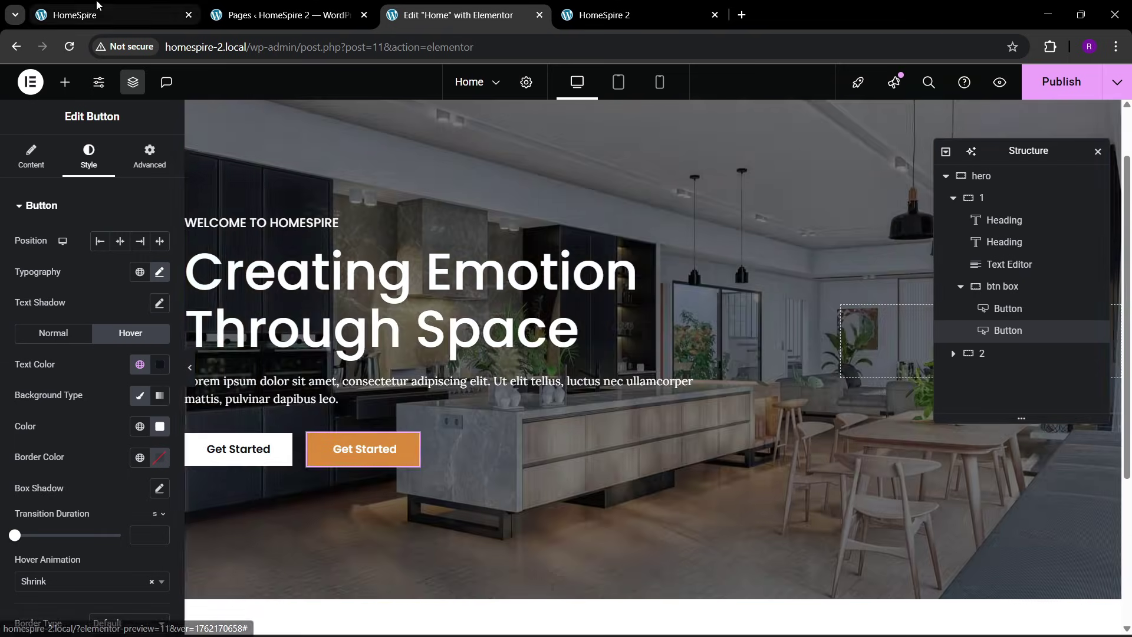
Check the second button's label on the reference page and change the duplicated button's text to "View Project"
left_click(99, 7)
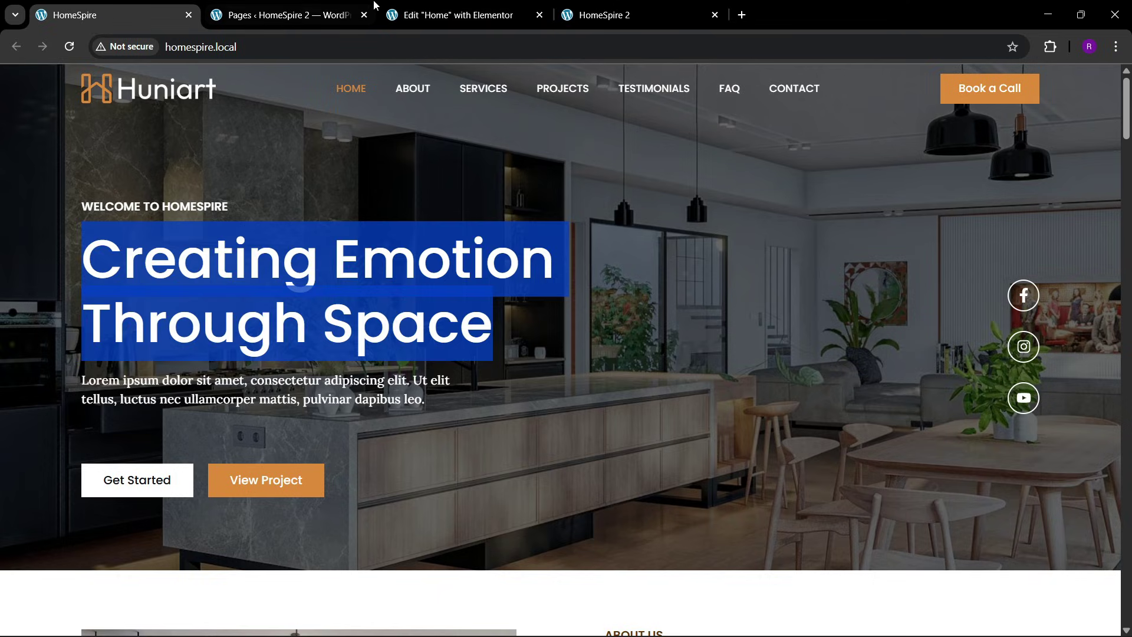
left_click(430, 6)
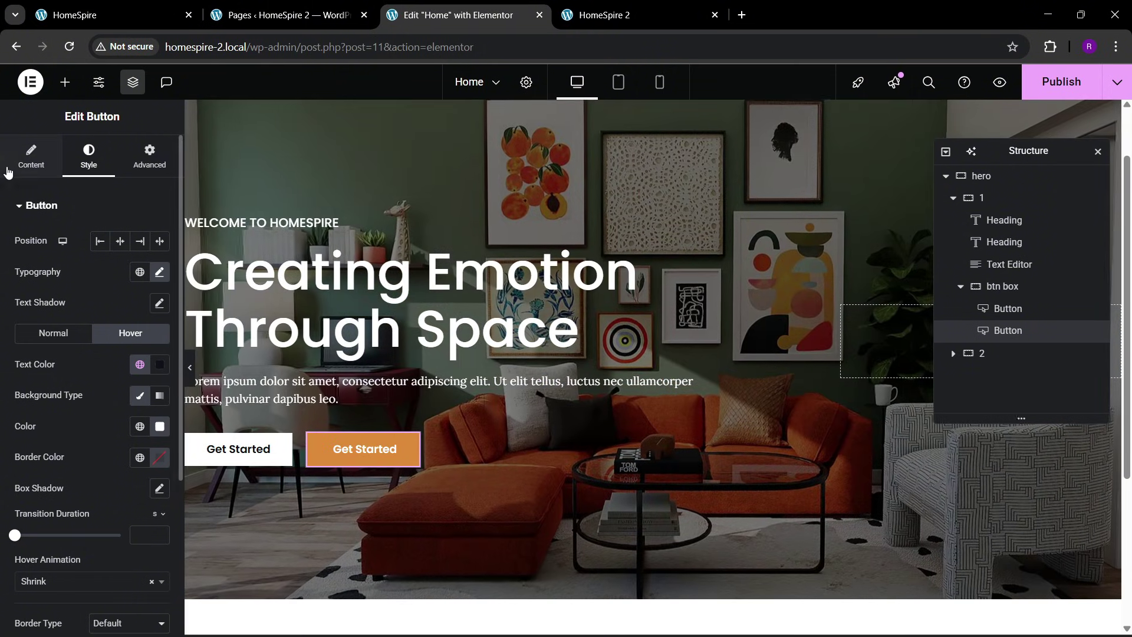
left_click(7, 171)
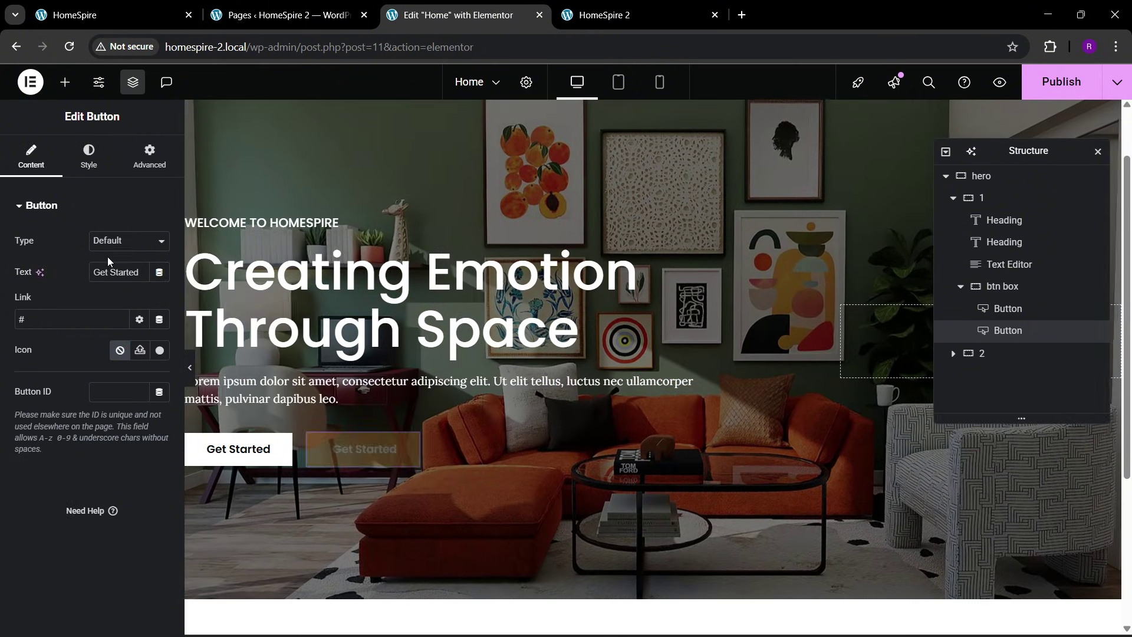
type("View Project")
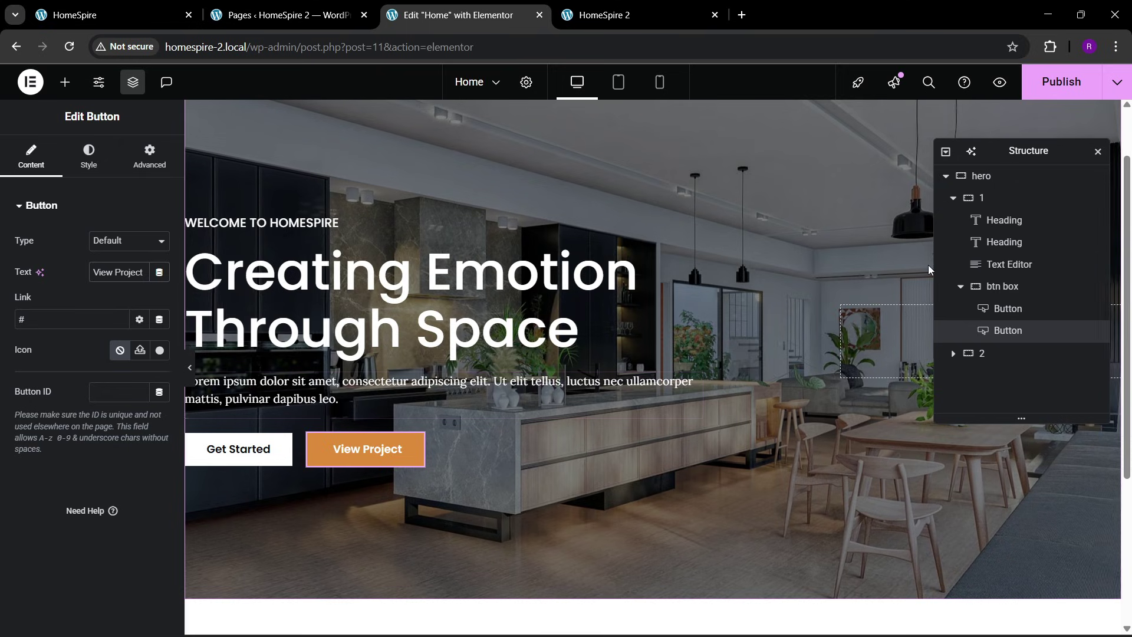
Set the btn box container's top margin to 30 px and publish the page
left_click(1002, 287)
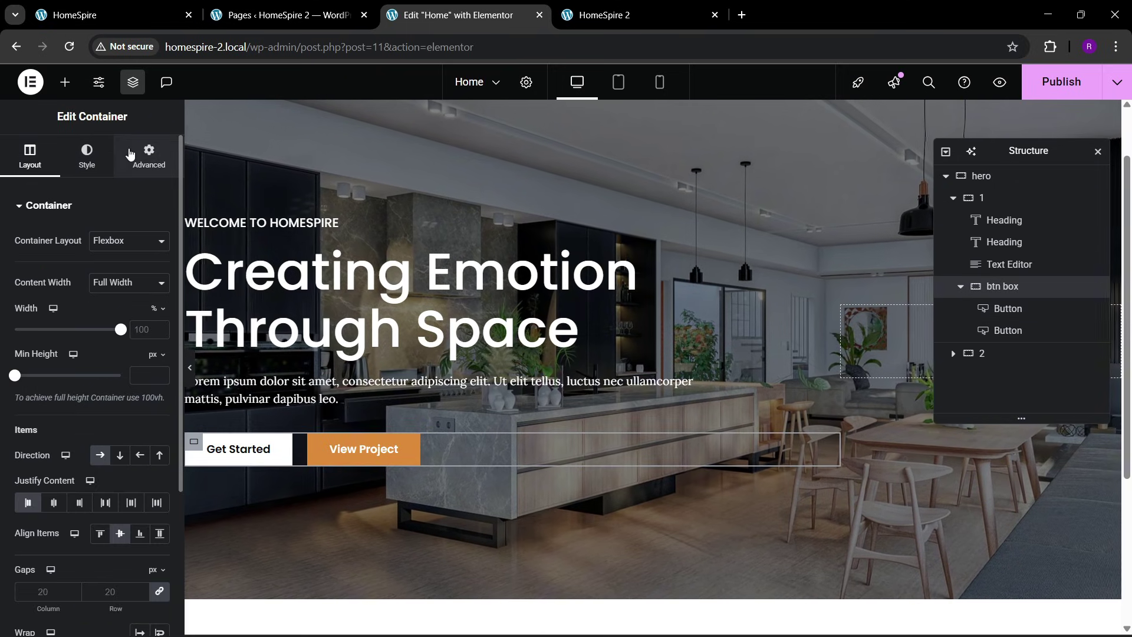
left_click(131, 154)
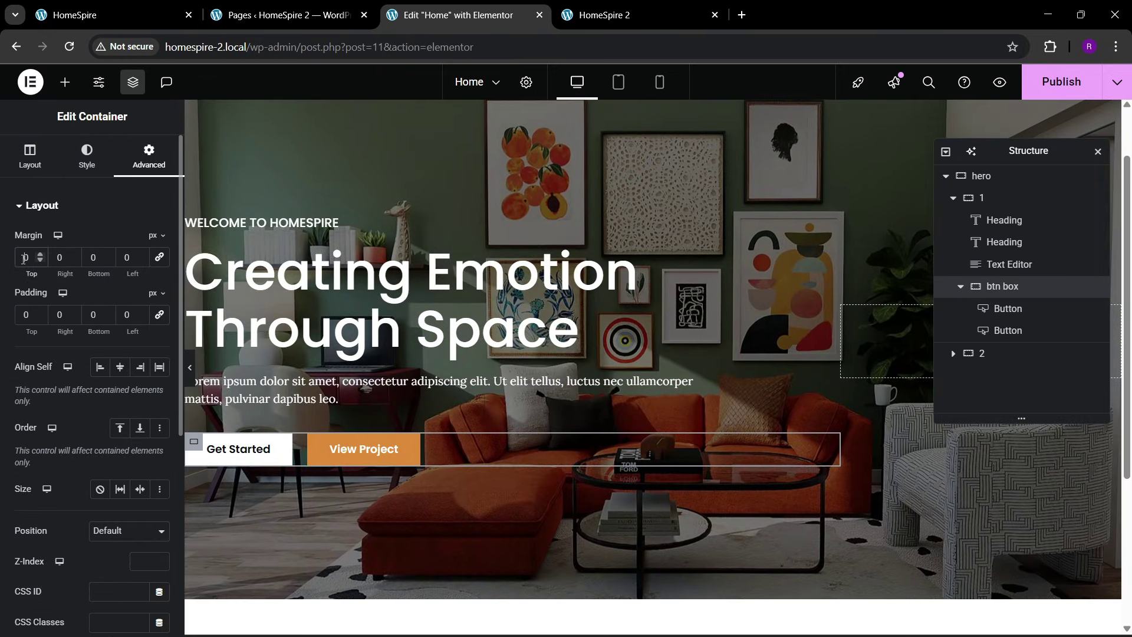
type("3")
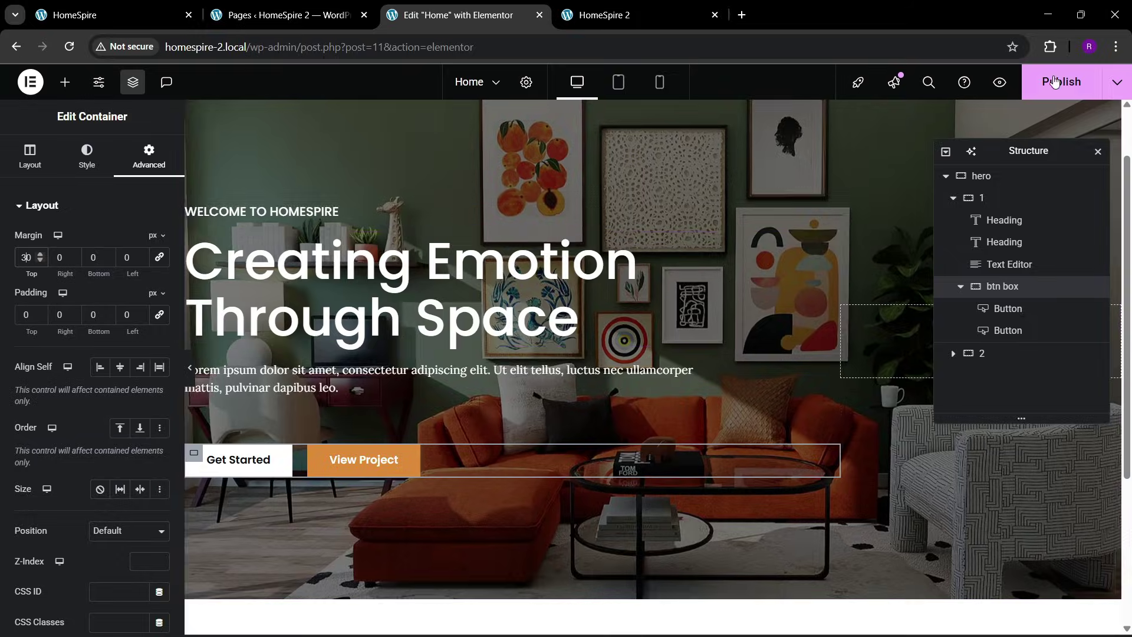
key("ctrl+s")
View the published home page without the duplicate browser tab and compare its hero section with the reference site
left_click_drag(998, 154, 672, 201)
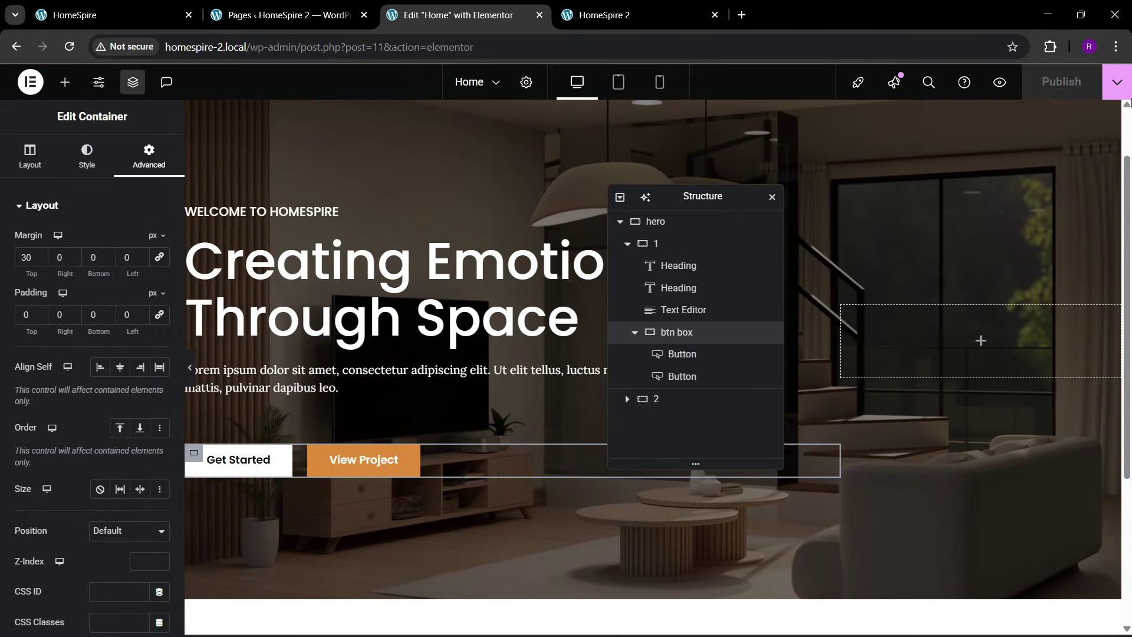
left_click(1110, 82)
left_click(1083, 190)
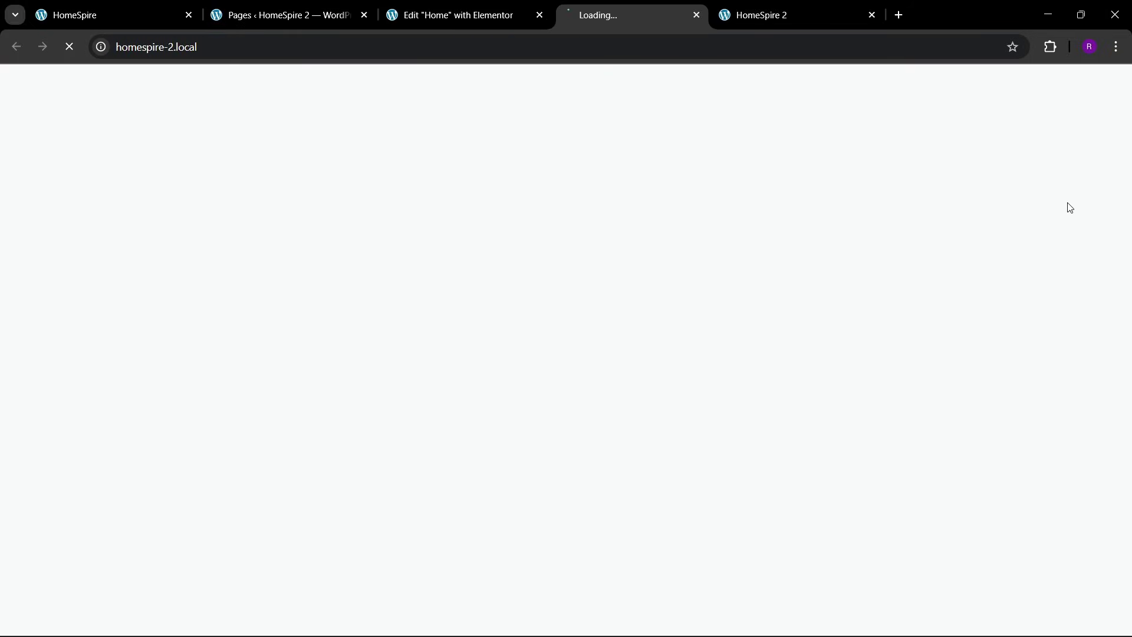
left_click(817, 17)
left_click(891, 16)
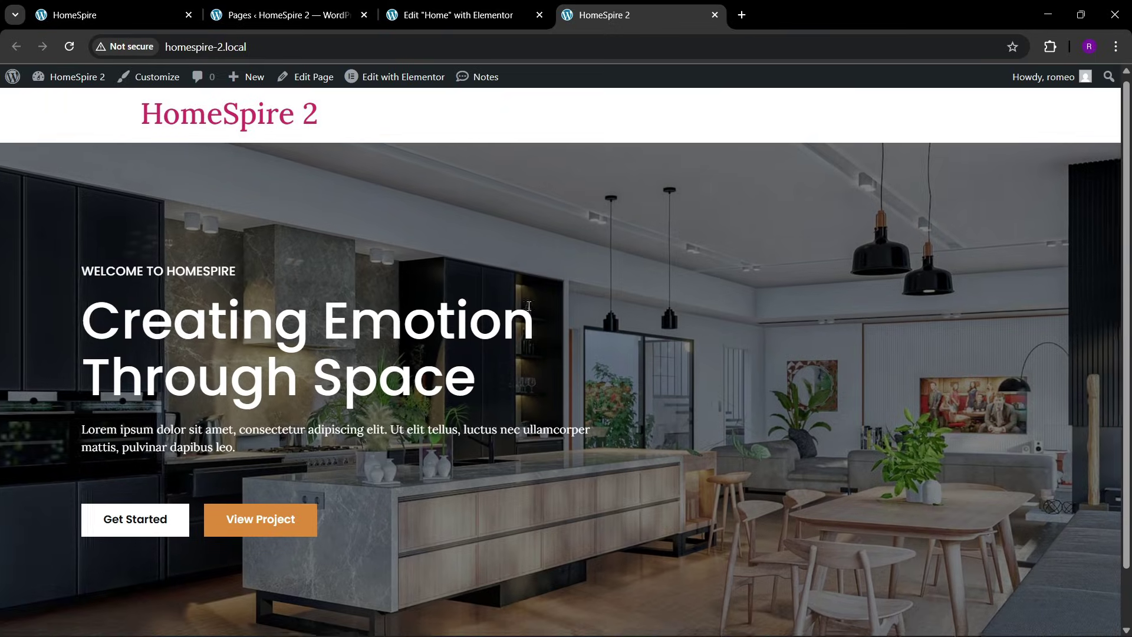
scroll(529, 306, "down", 1)
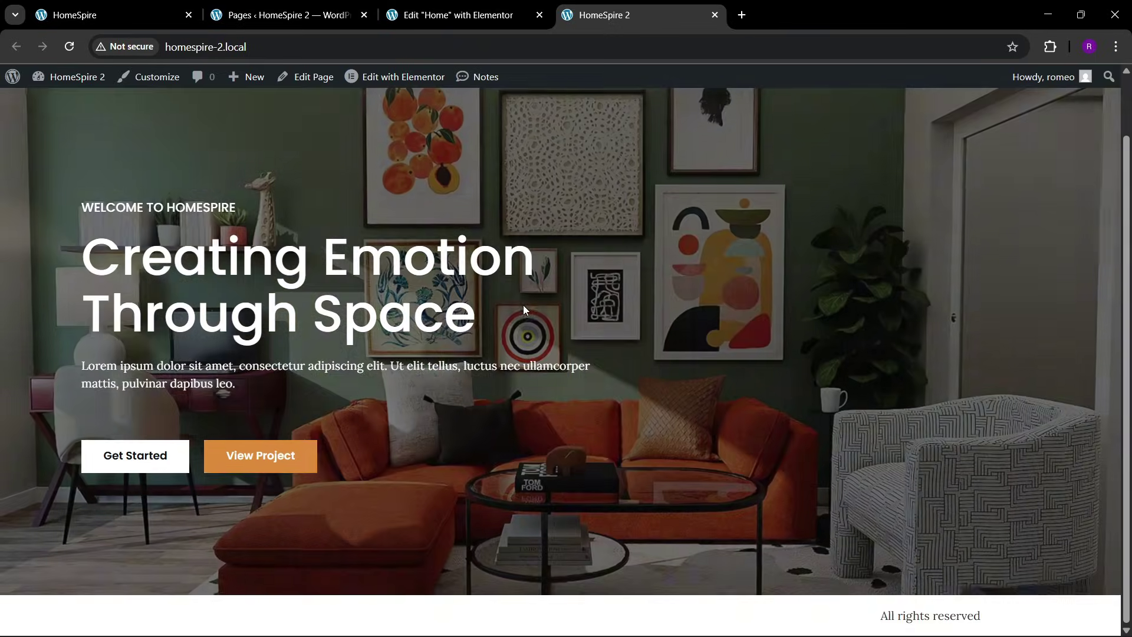
left_click(112, 15)
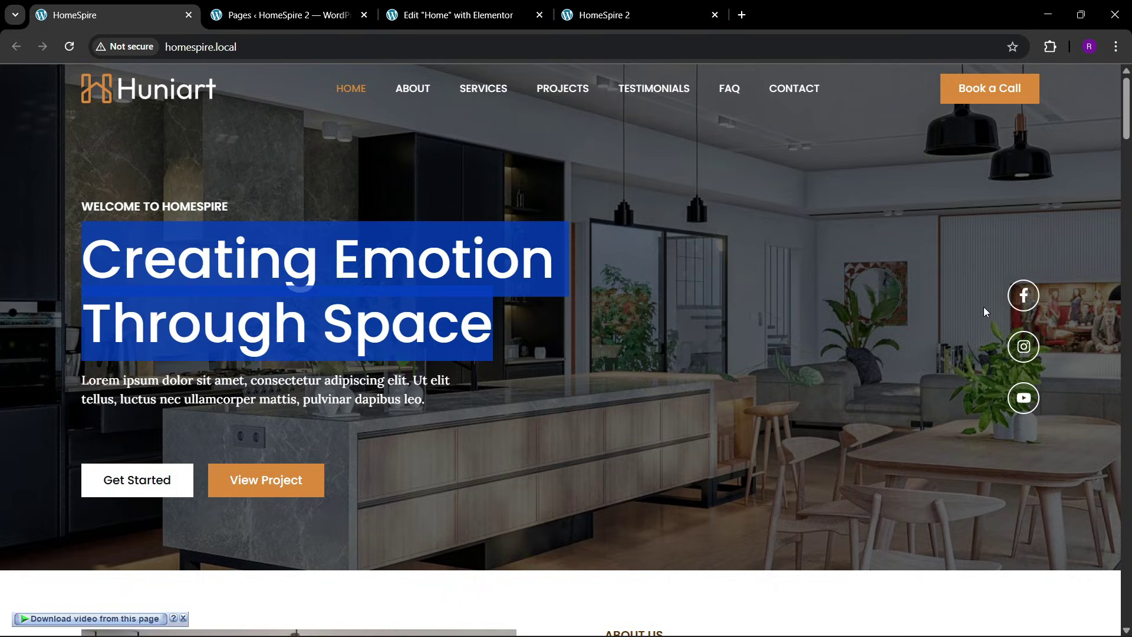
Return to the Home page editor, add an Icon widget to container 2 and align it to the right
left_click(507, 16)
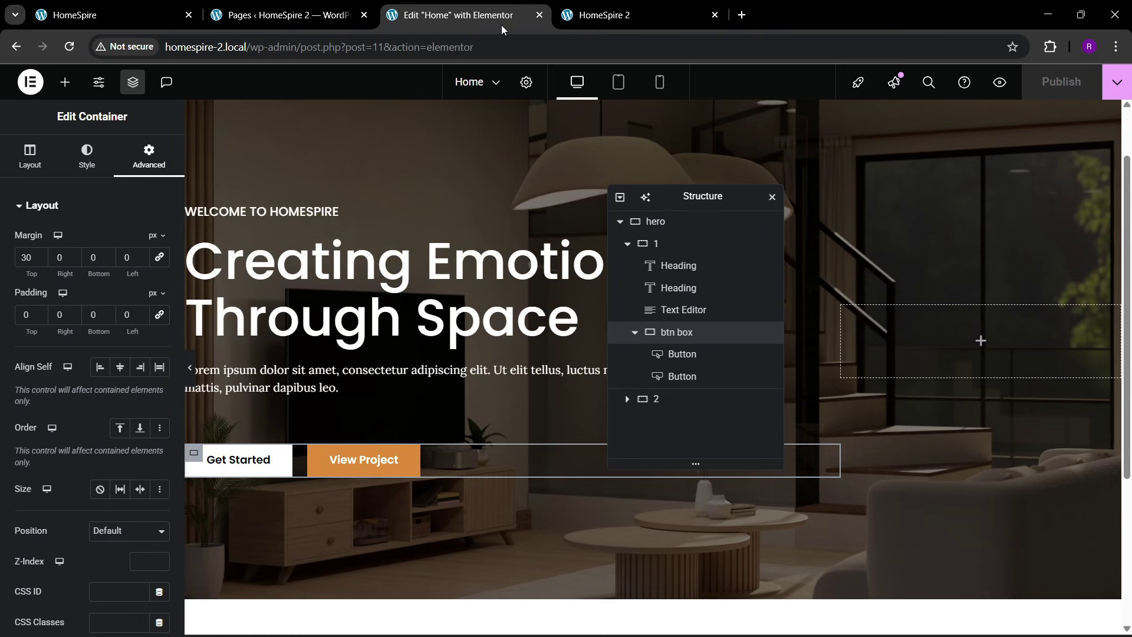
left_click(65, 82)
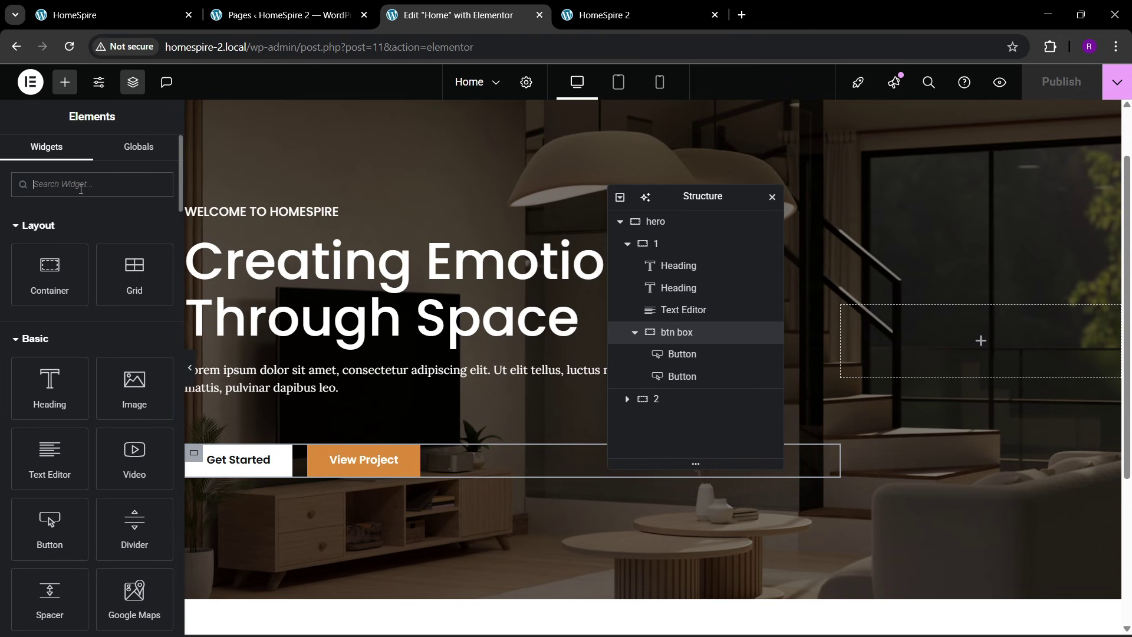
type("icon")
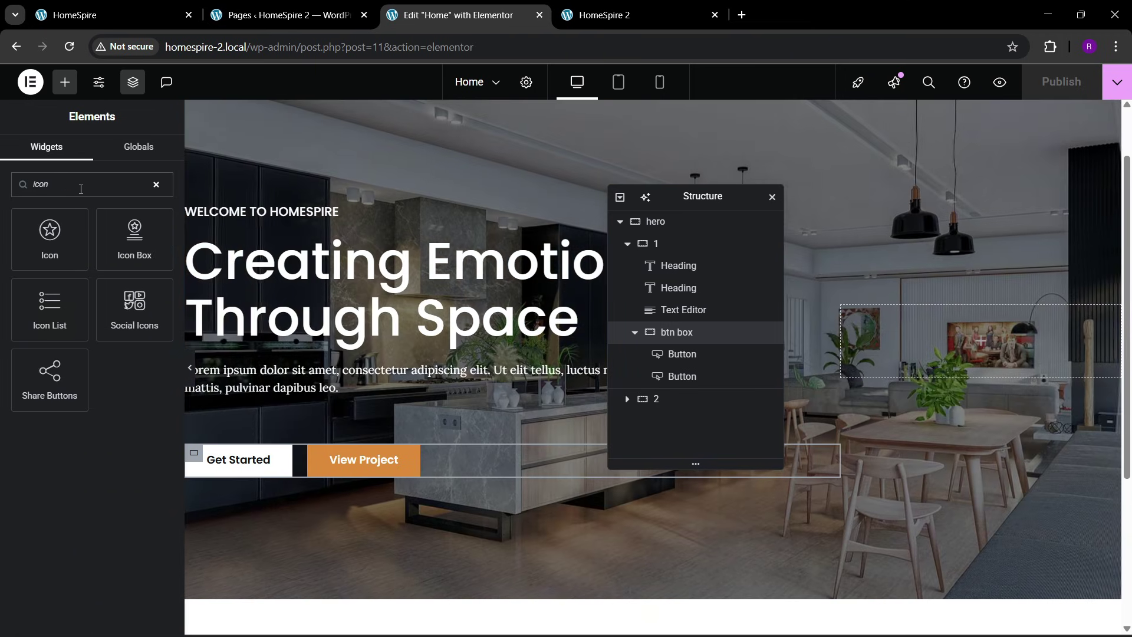
left_click_drag(65, 245, 950, 374)
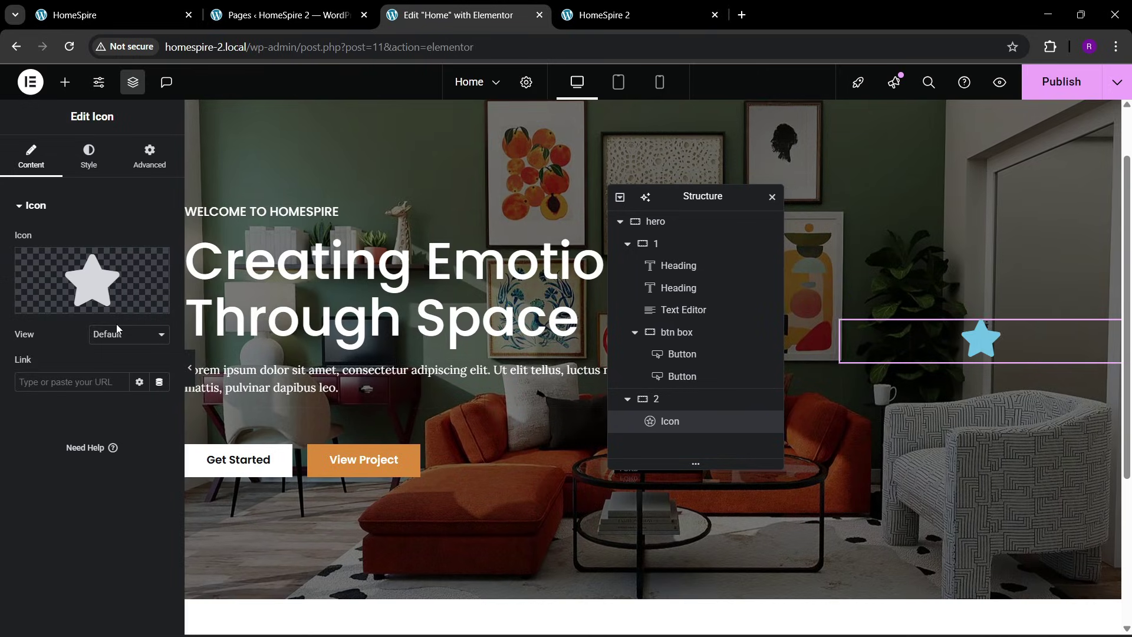
left_click(89, 158)
left_click(159, 241)
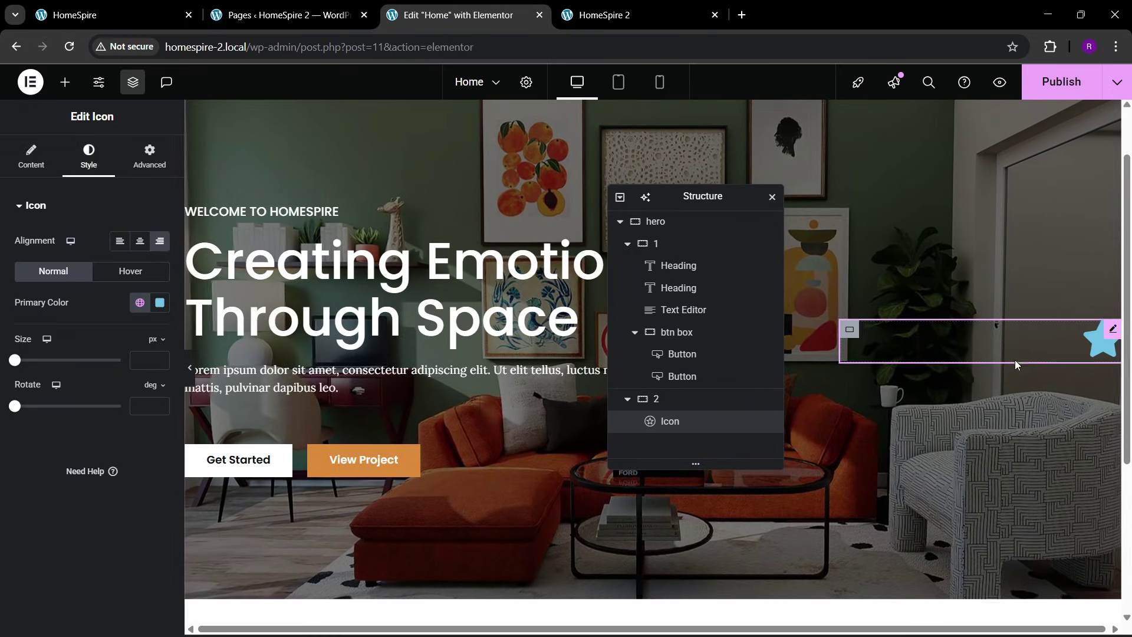
Set the icon's view to Framed and replace the star with the Facebook "f" icon from the icon library
left_click(32, 158)
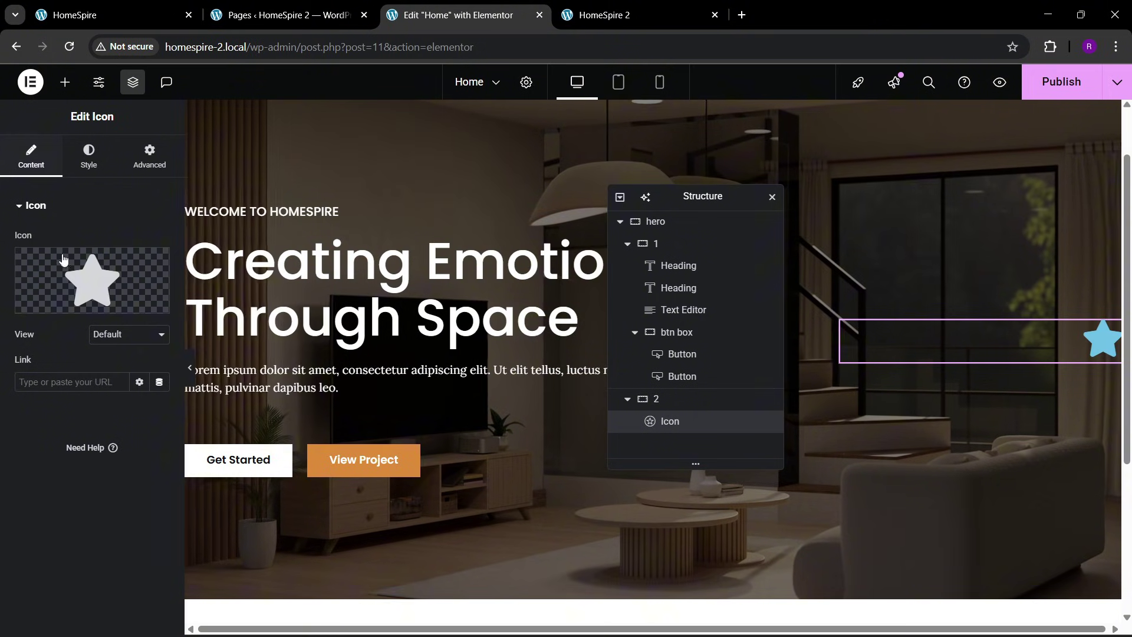
left_click(118, 335)
left_click(108, 387)
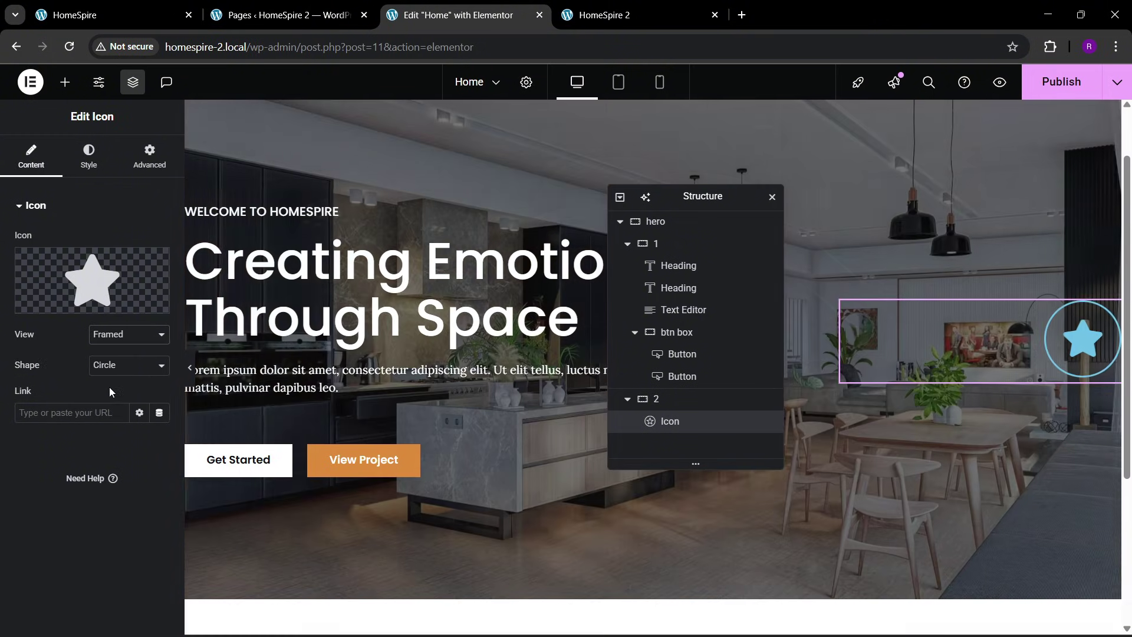
left_click(53, 303)
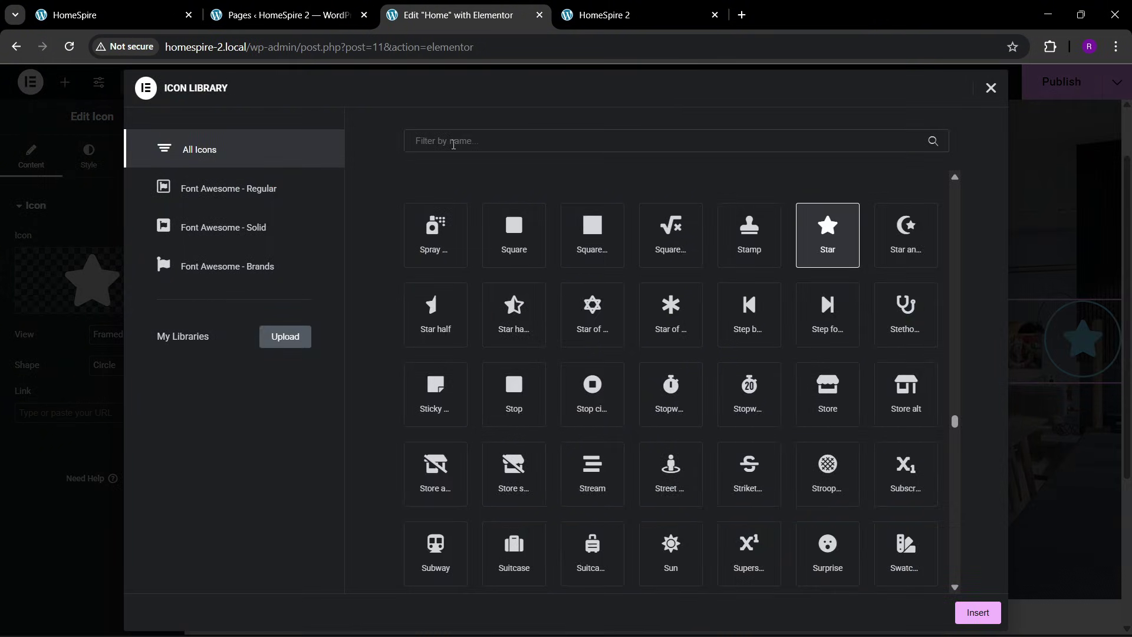
left_click(454, 143)
type("face")
left_click(516, 238)
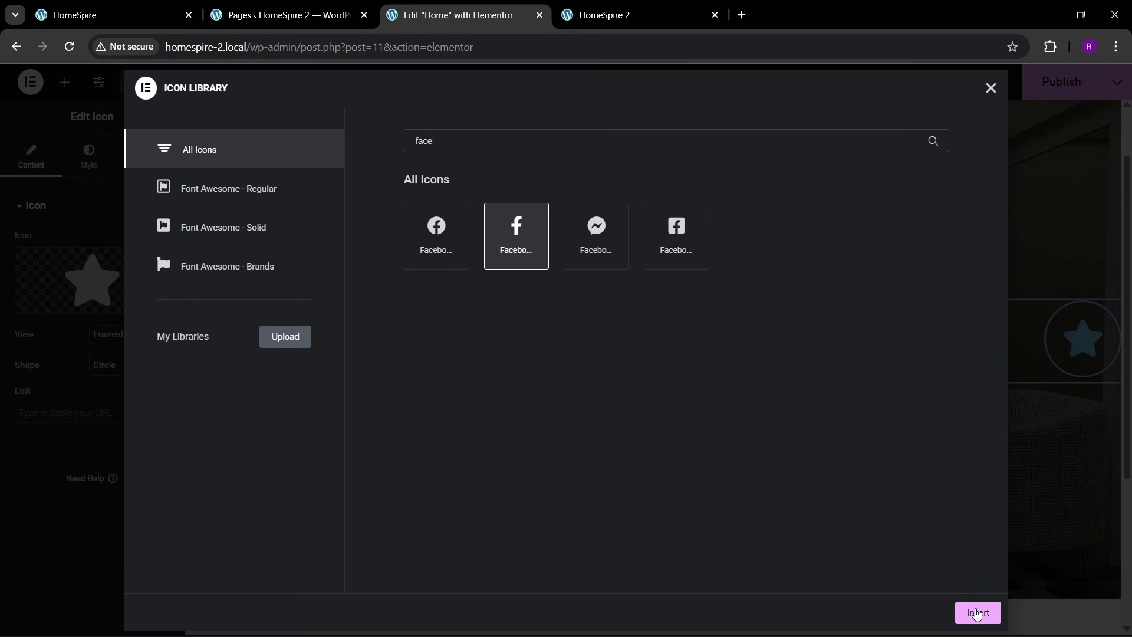
left_click(977, 613)
Set the Facebook icon's primary color to white and its size to 21 px
left_click(89, 158)
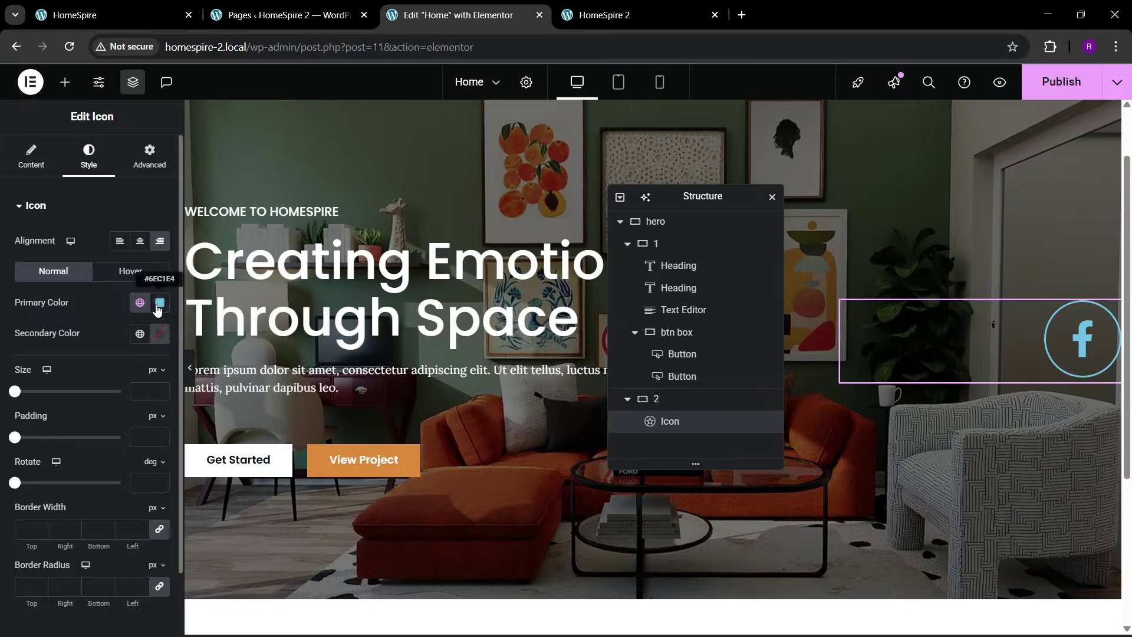
left_click(159, 302)
left_click_drag(119, 434, 79, 309)
left_click(79, 309)
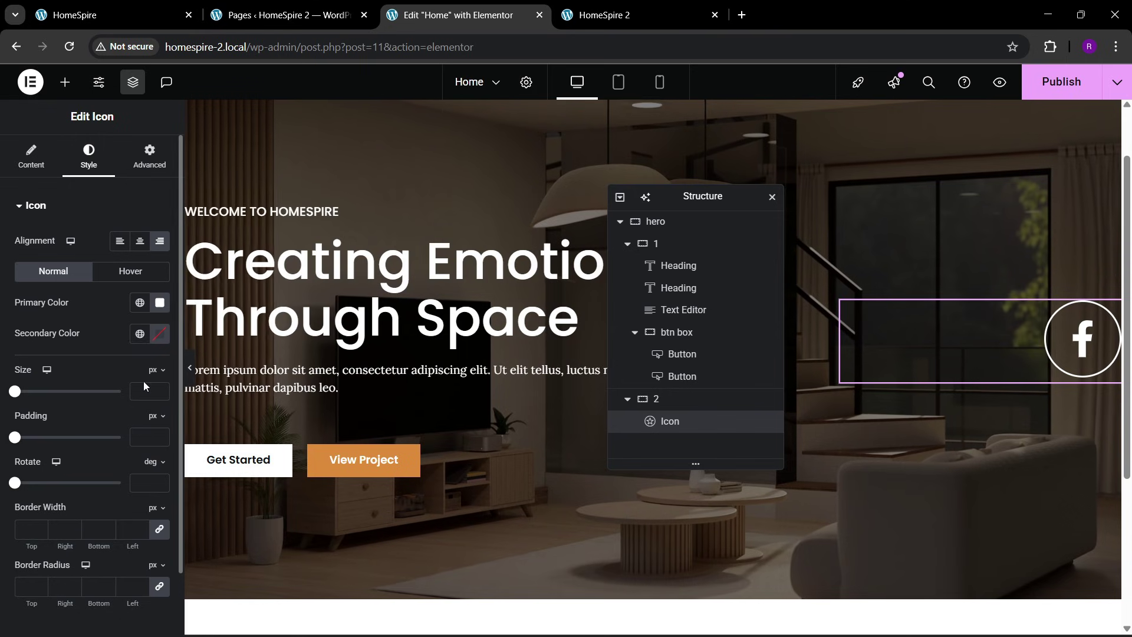
left_click(163, 387)
type("18")
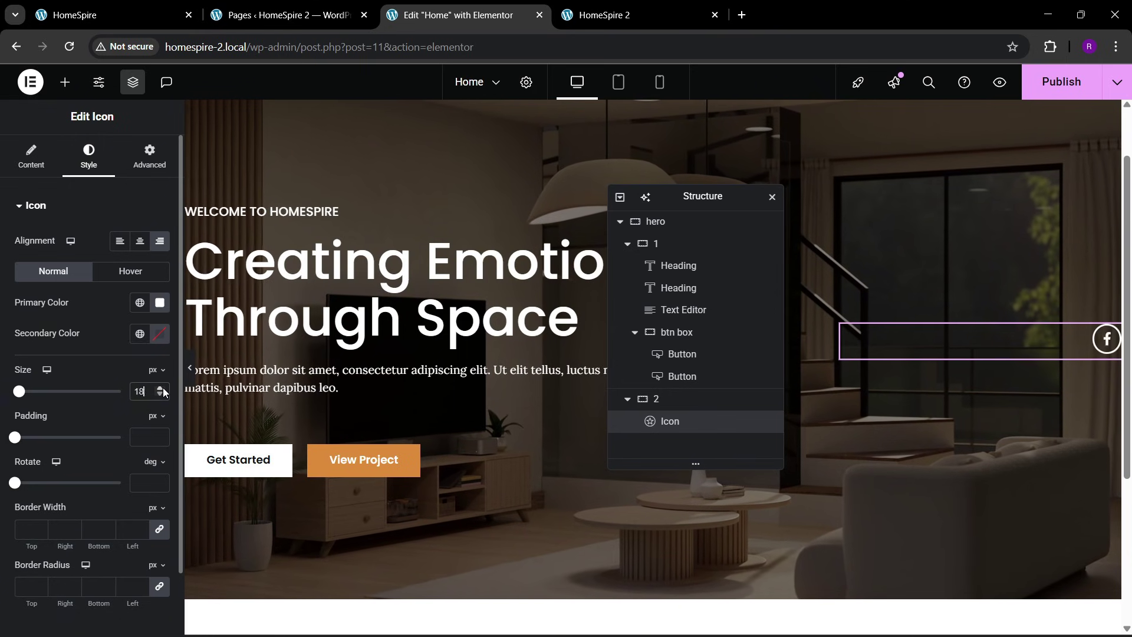
left_click(160, 388)
left_click(160, 388)
left_click(159, 388)
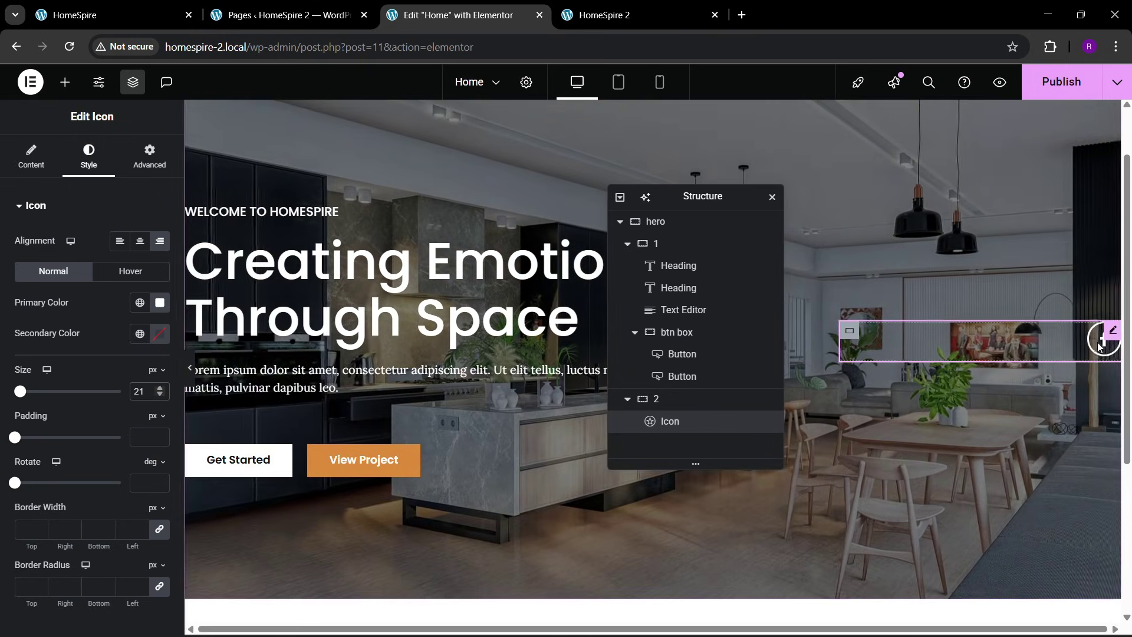
Duplicate the Facebook icon twice to make a column of three icons in container 2
right_click(1101, 343)
left_click(990, 333)
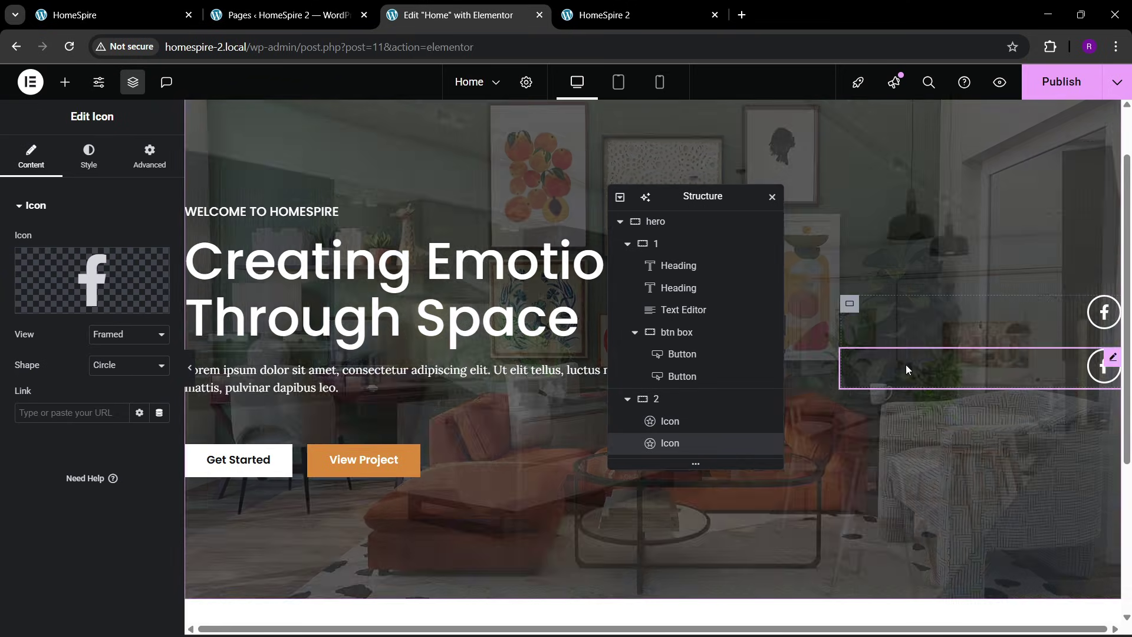
right_click(1066, 364)
left_click(1061, 331)
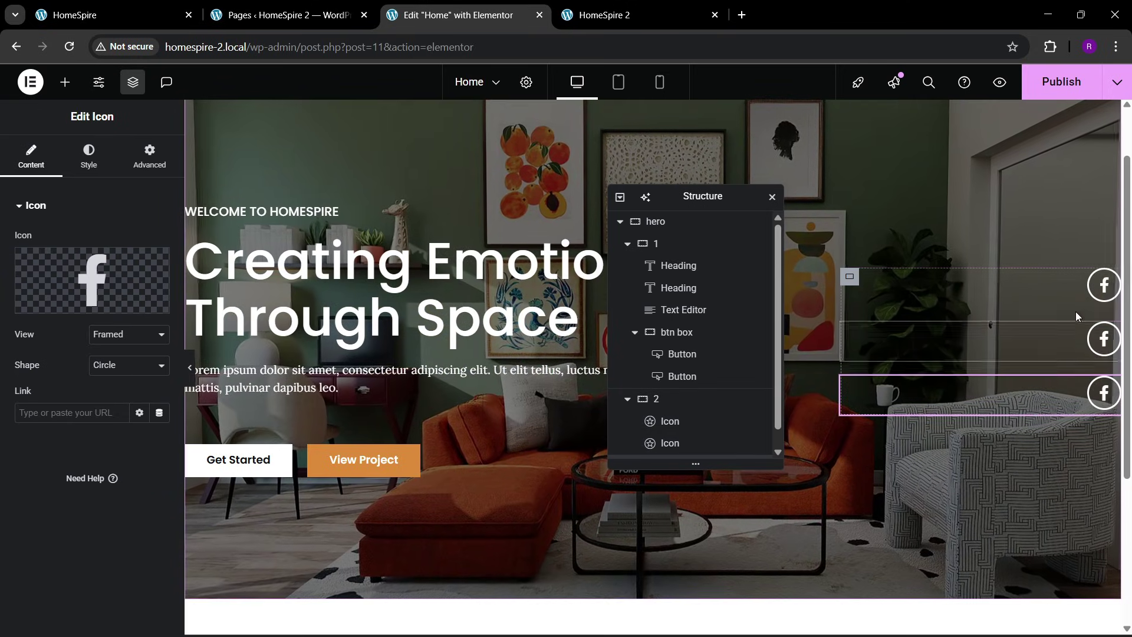
Replace the middle icon with the Instagram icon from the icon library
left_click(53, 300)
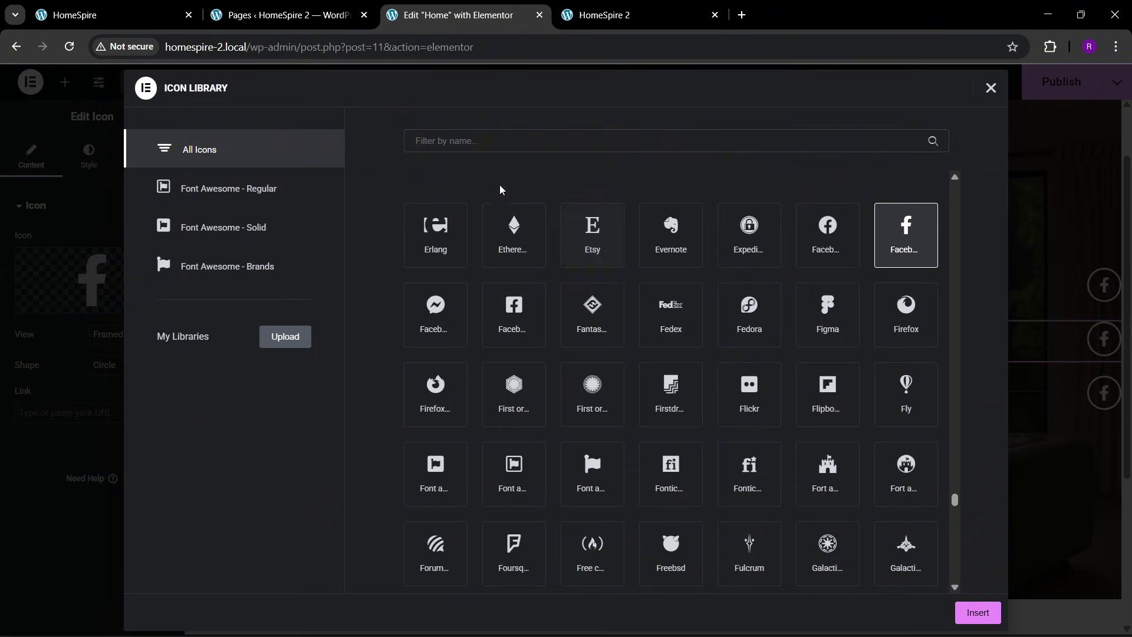
left_click(481, 141)
type("insta")
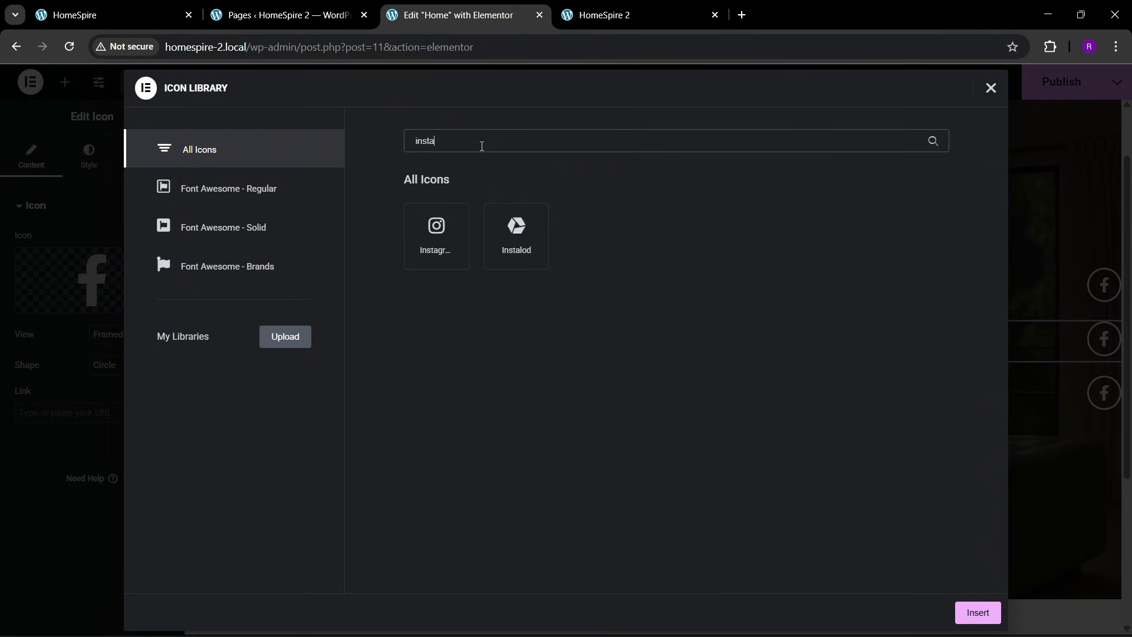
left_click(976, 612)
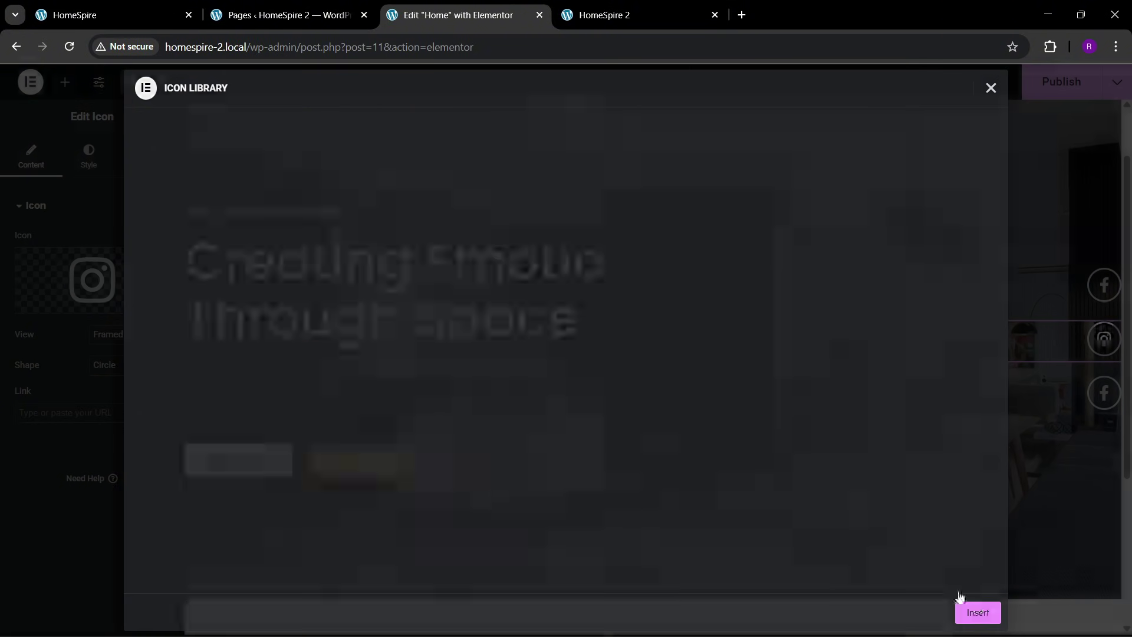
Replace the third social icon with the Twitter icon from the icon library
left_click(1094, 403)
left_click(91, 280)
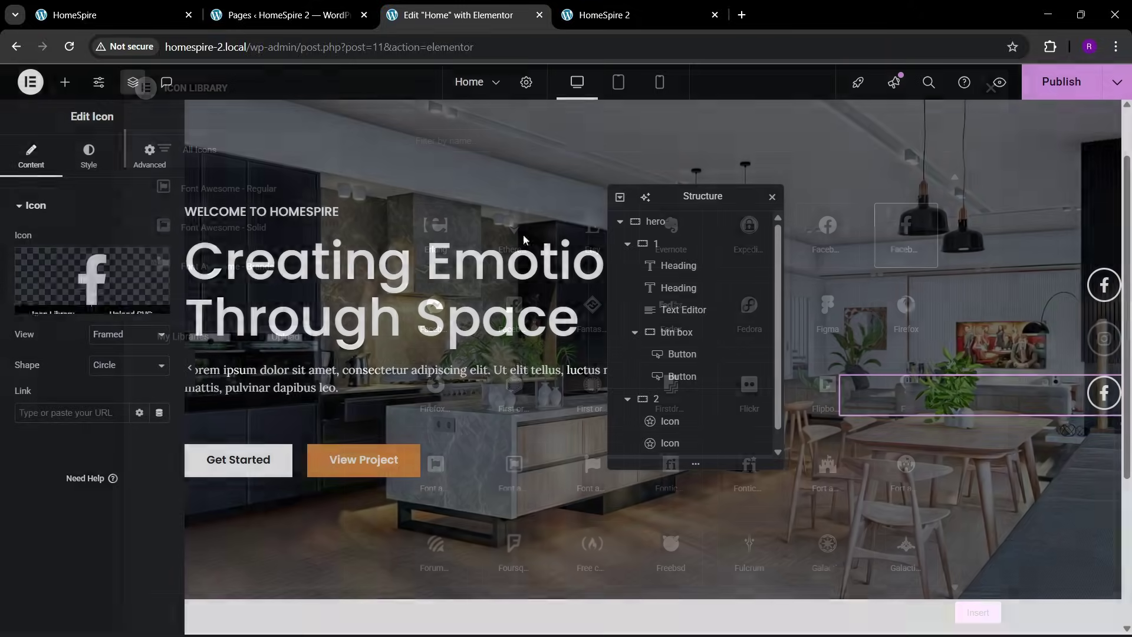
left_click(484, 149)
type("twitter")
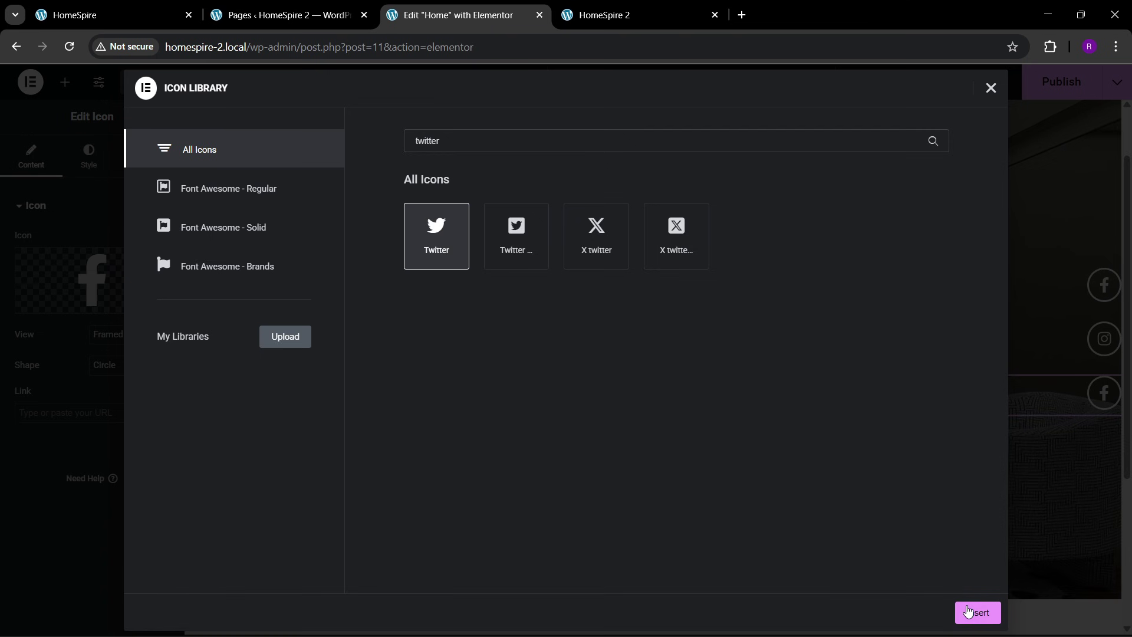
left_click(967, 611)
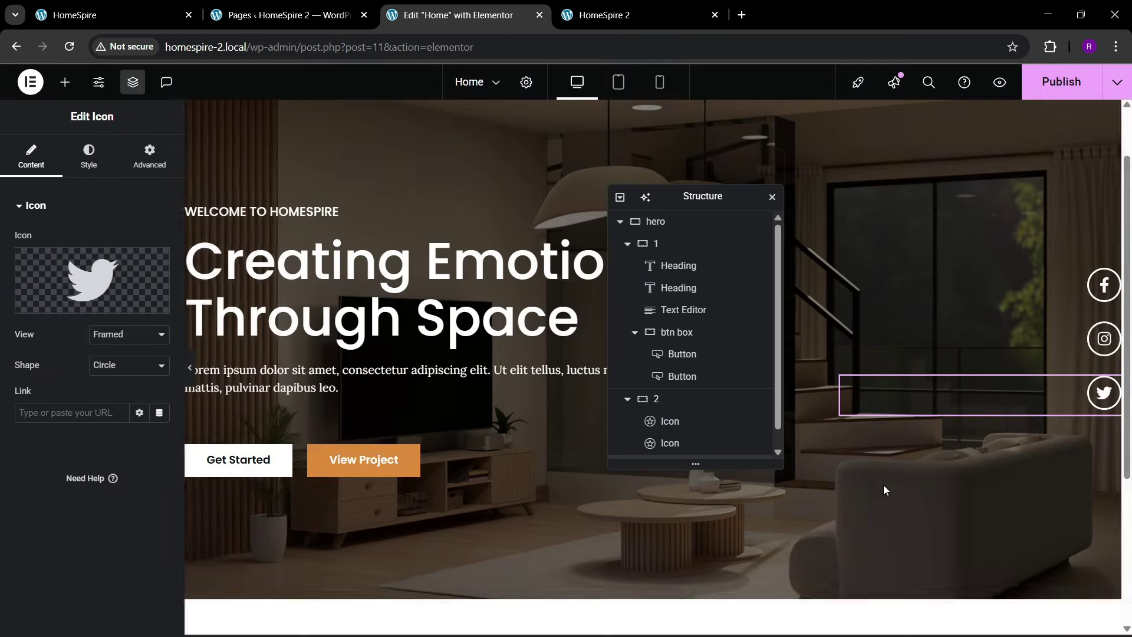
Compare with the reference site, then set the Facebook icon's hover primary color to theme 1 and its hover animation to Grow
left_click(99, 7)
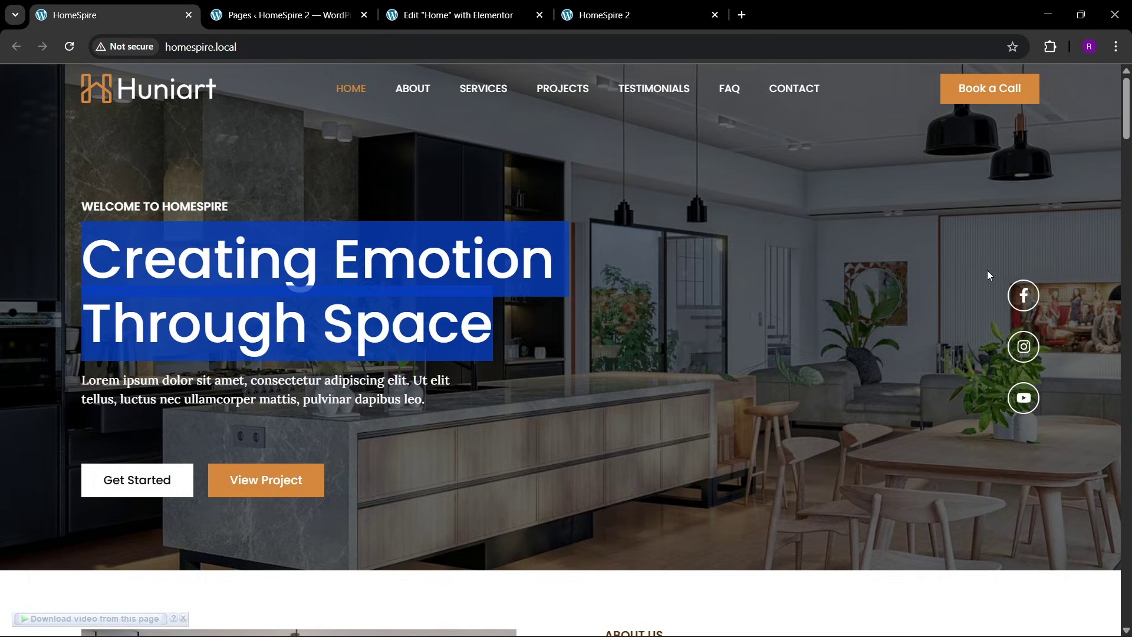
left_click(451, 5)
left_click(88, 157)
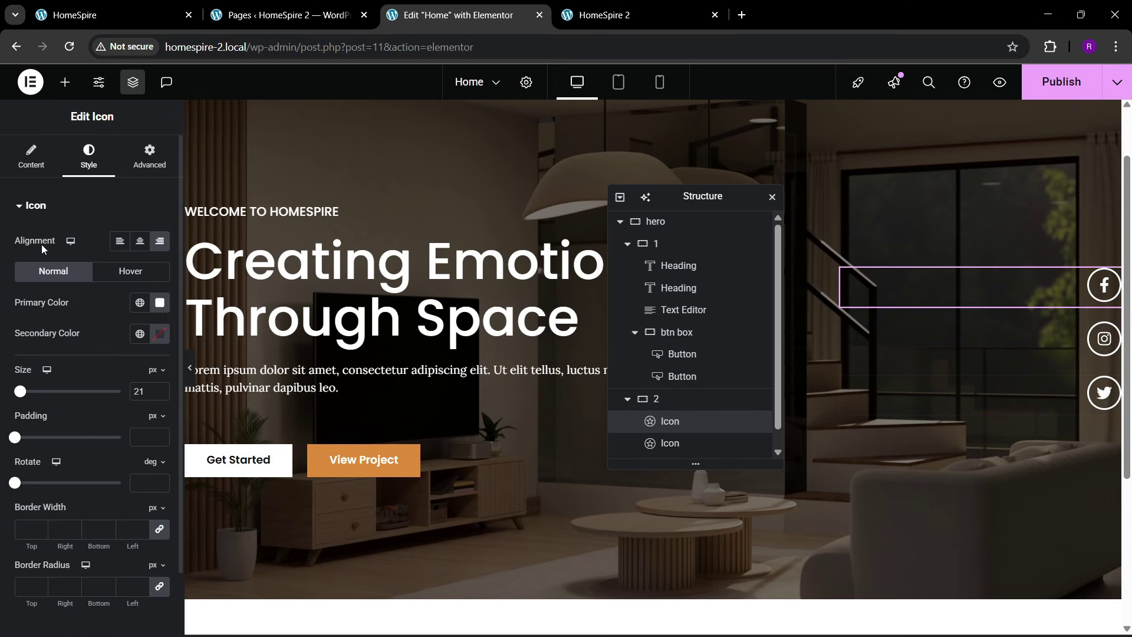
left_click(130, 270)
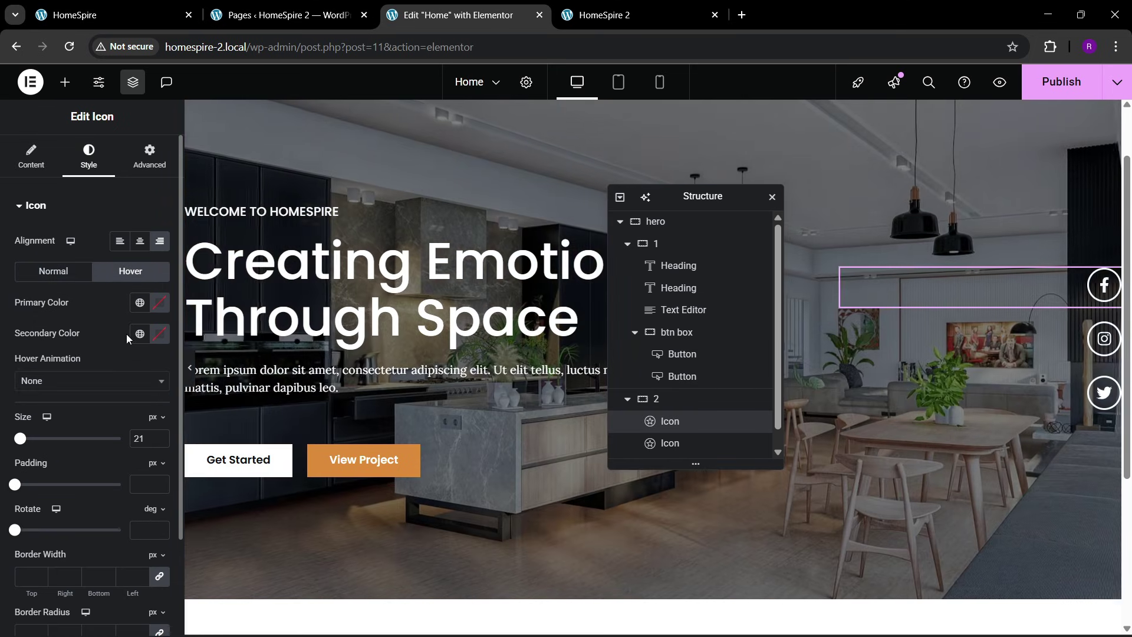
left_click(139, 303)
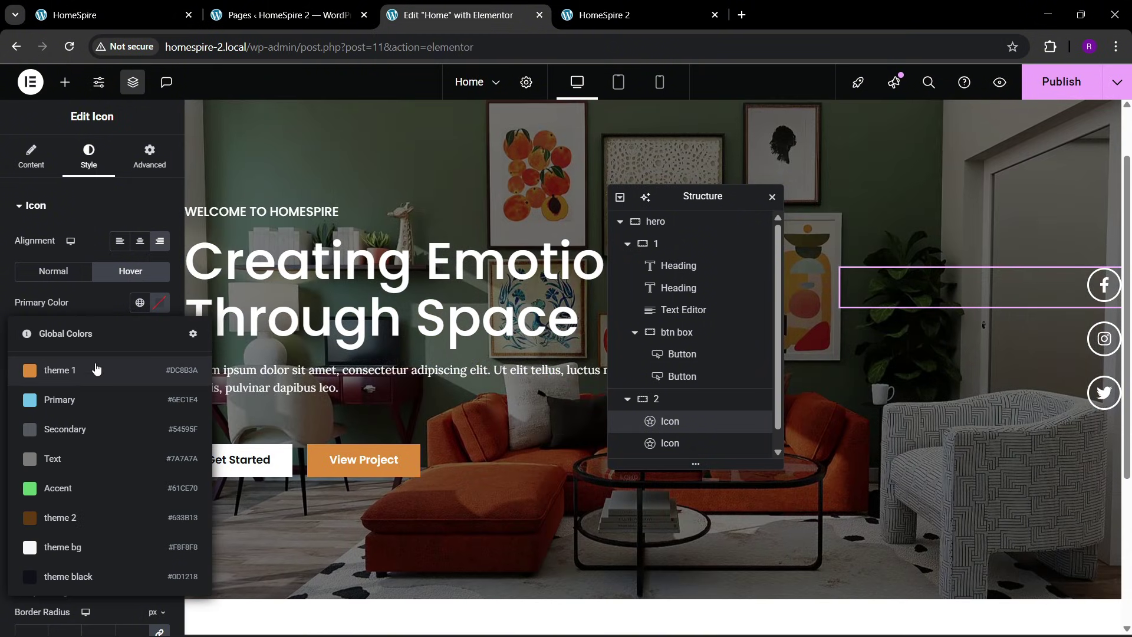
left_click(95, 370)
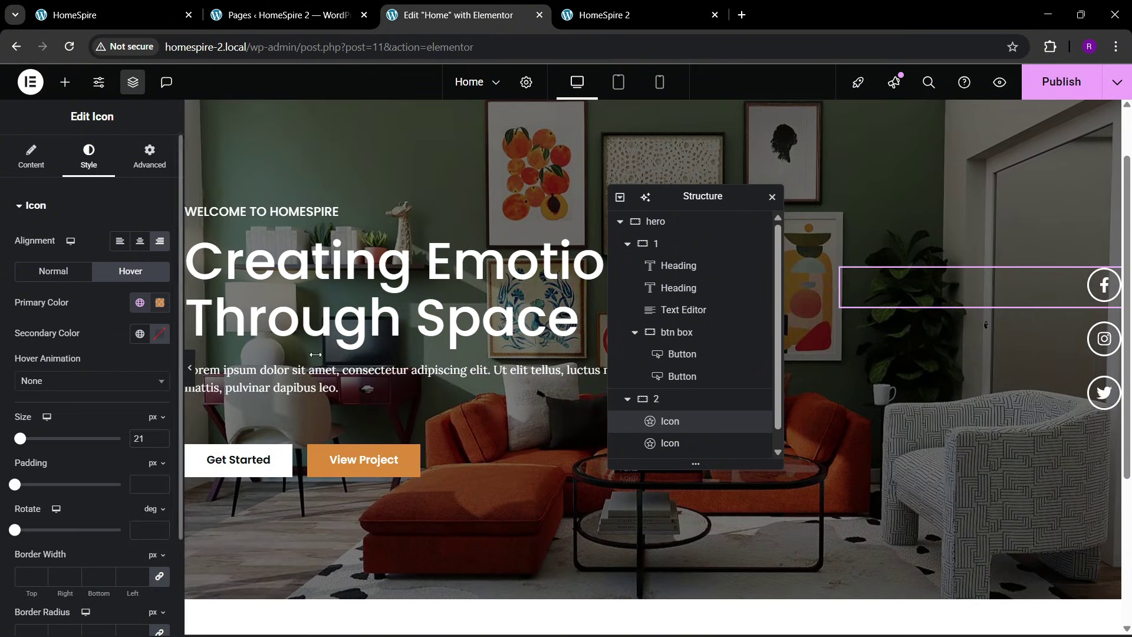
left_click(88, 387)
left_click(51, 425)
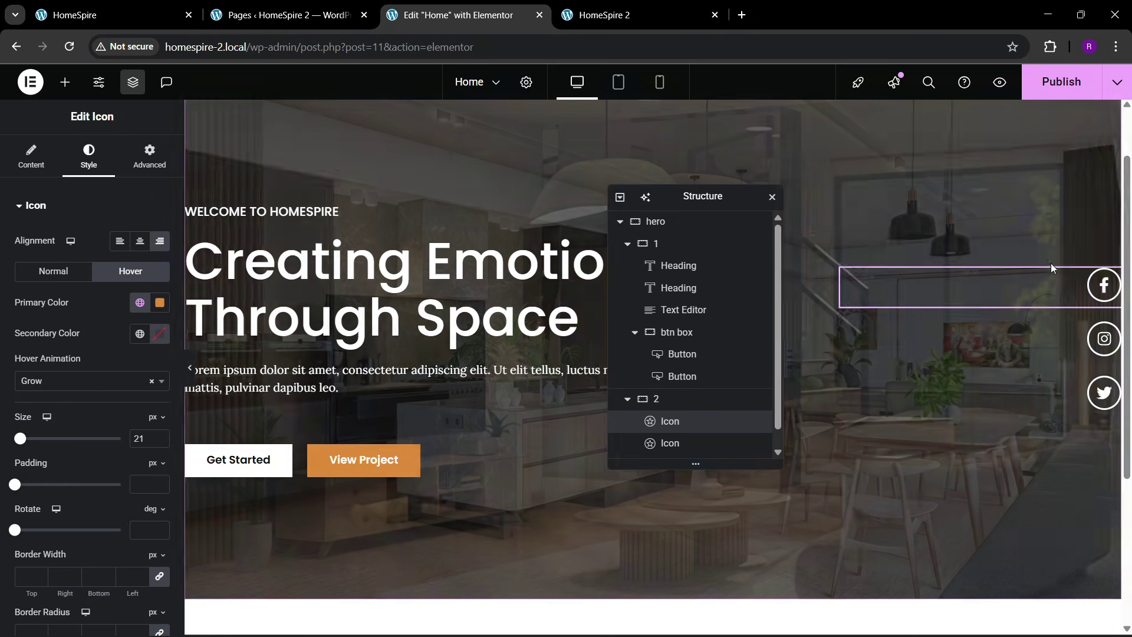
Set the Facebook icon's hover secondary color to theme 1 and its hover primary color to white
right_click(1048, 279)
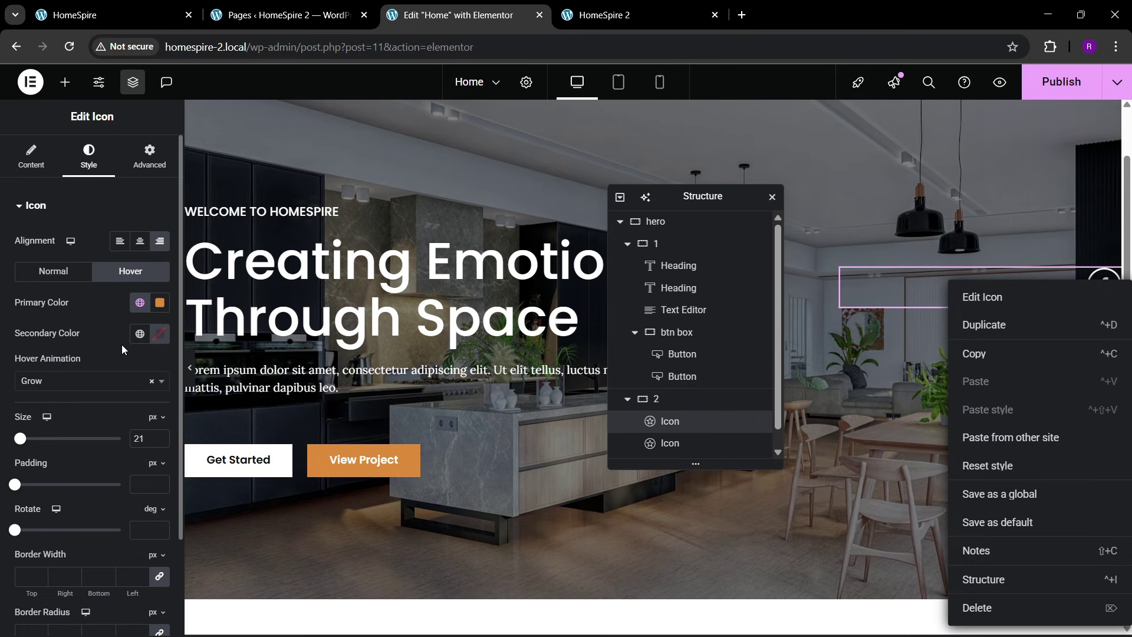
left_click(139, 333)
left_click(53, 399)
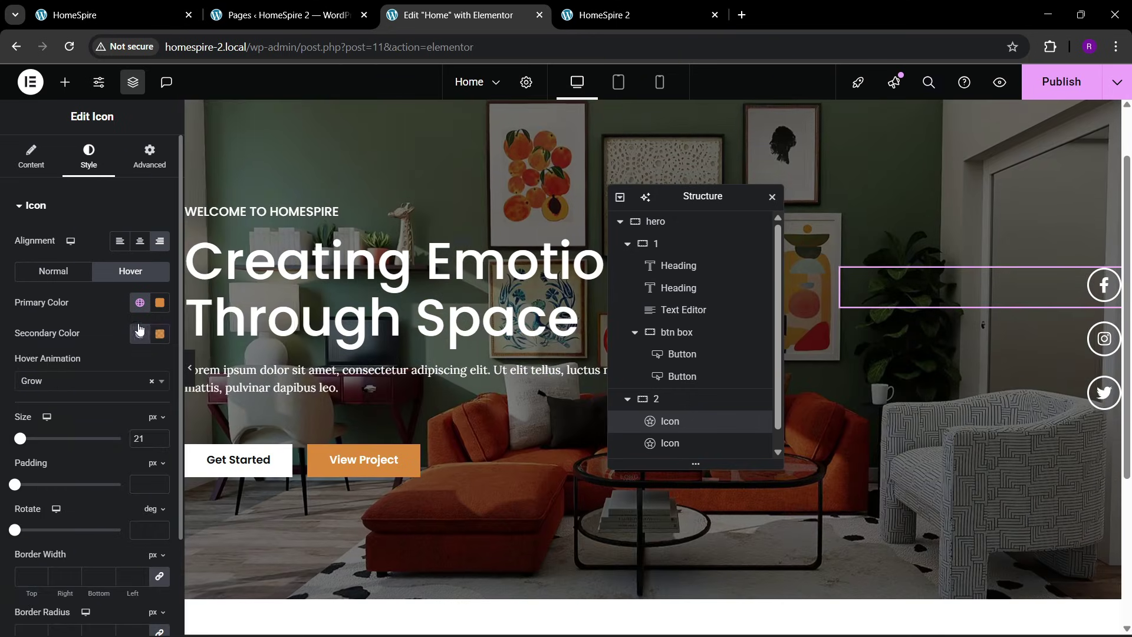
left_click(159, 303)
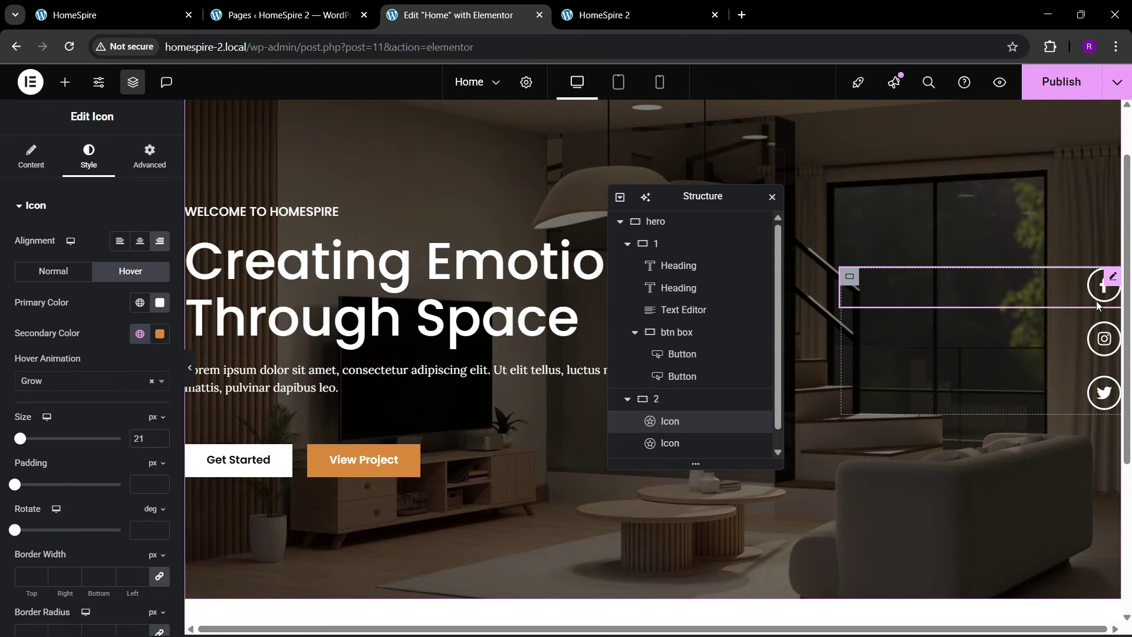
Copy the Facebook icon and paste its style onto the Instagram and Twitter icons
right_click(1095, 301)
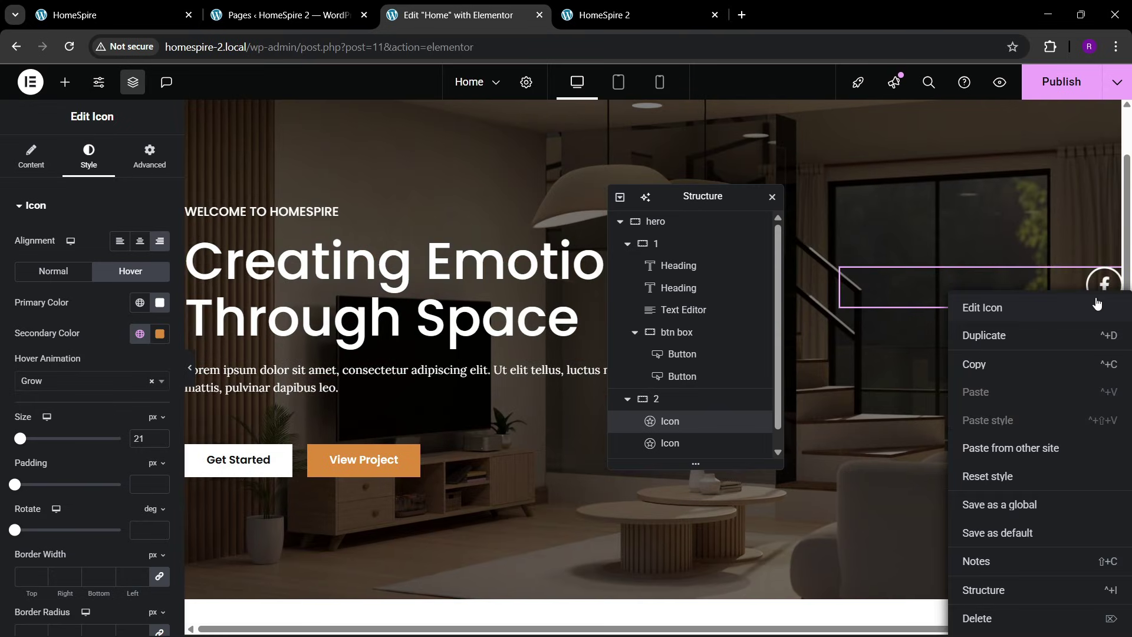
left_click(1029, 338)
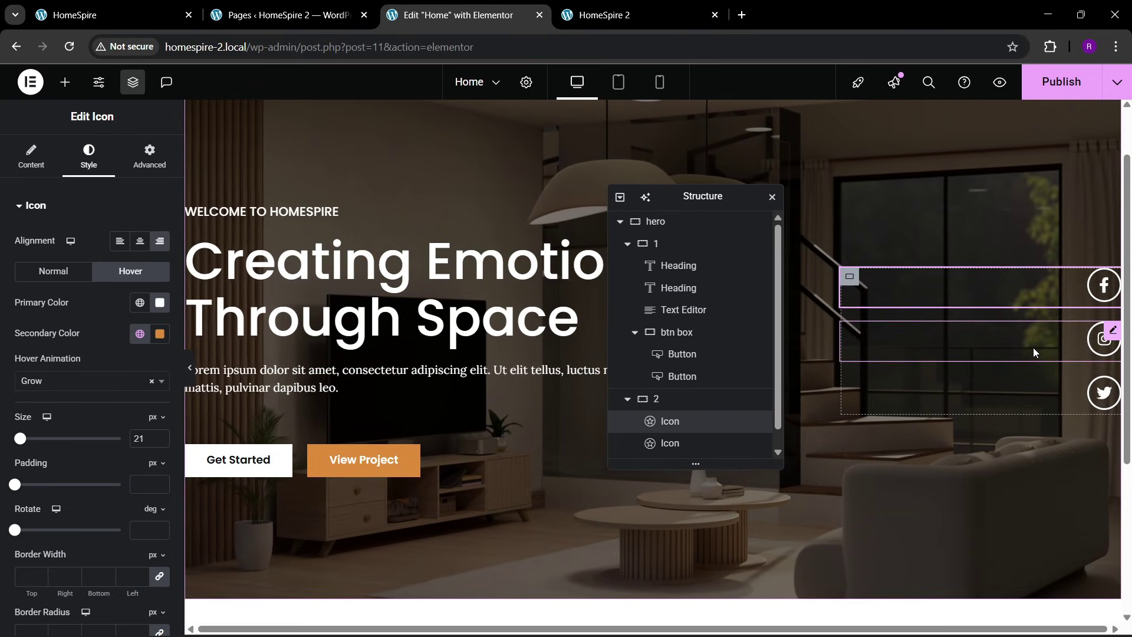
right_click(1033, 352)
left_click(996, 419)
right_click(1024, 399)
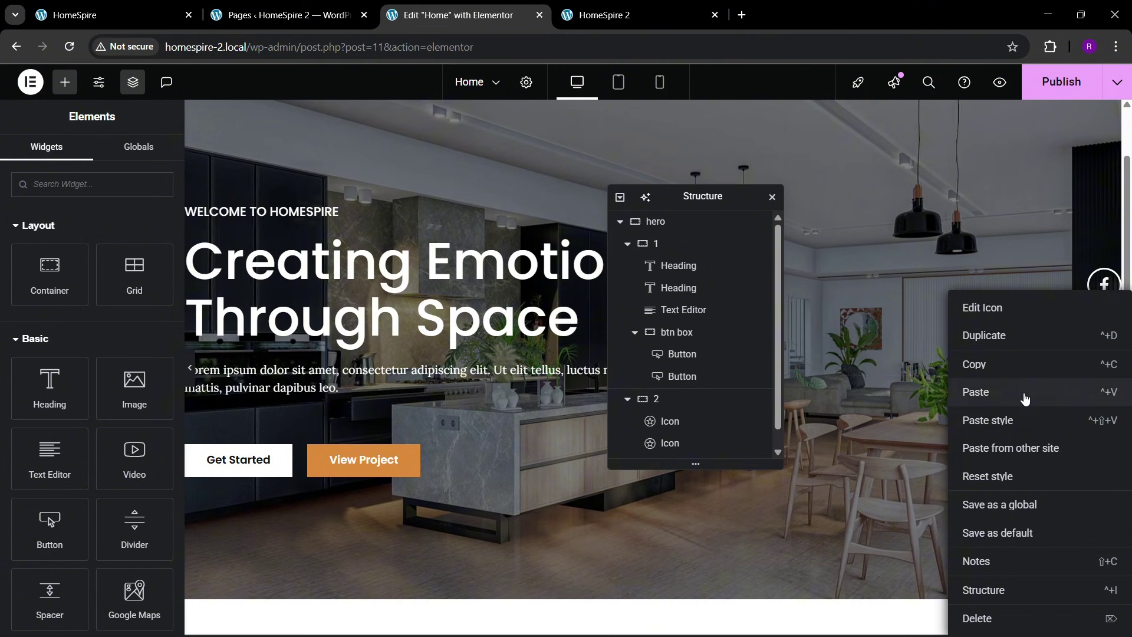
left_click(1003, 422)
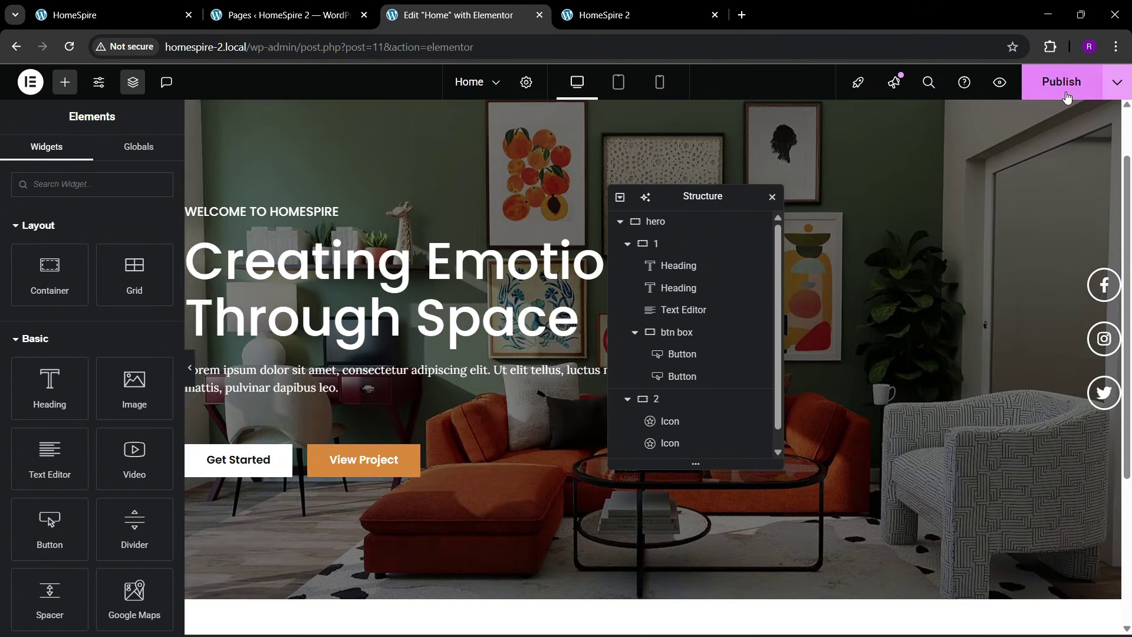
Publish the Home page and reload the live HomeSpire 2 site to check the hero section and its social icons
left_click(1061, 83)
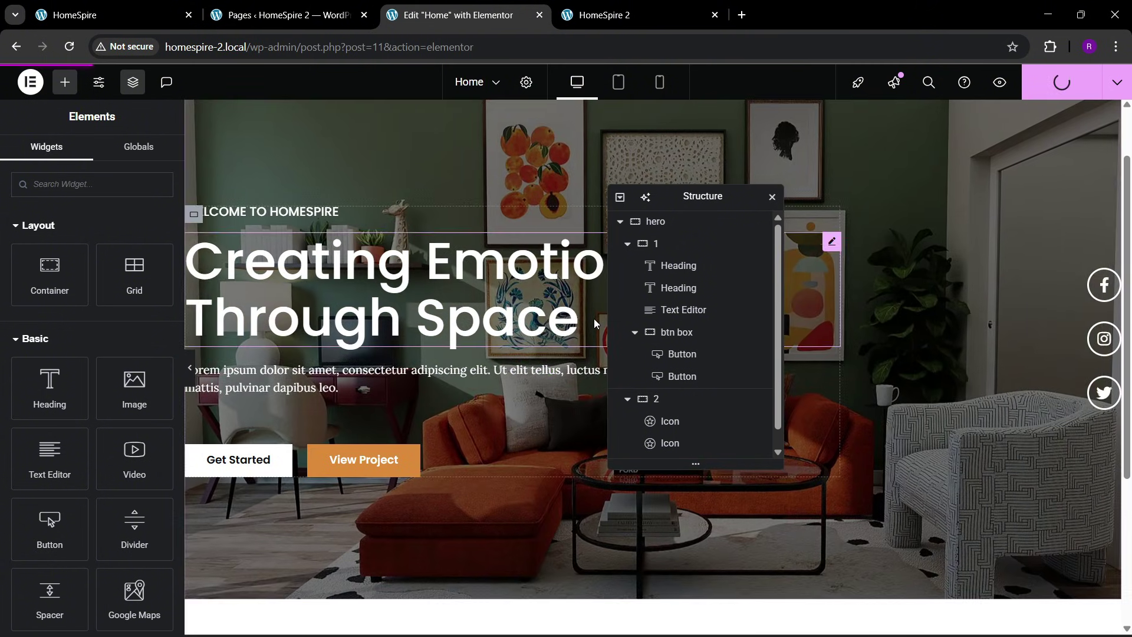
left_click(602, 15)
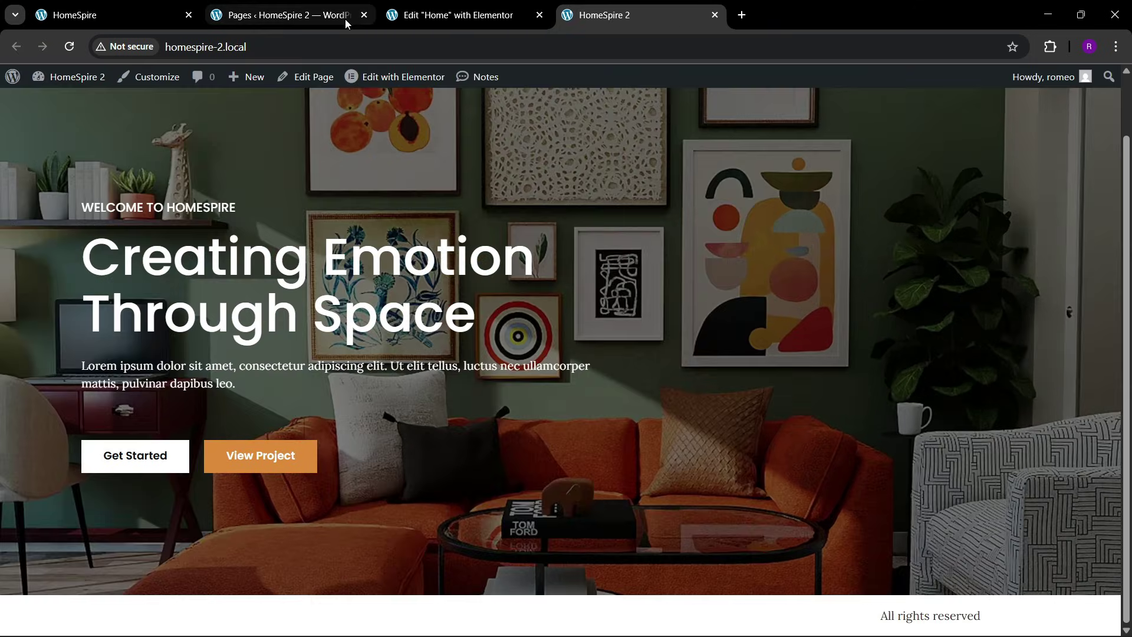
left_click(310, 47)
key("Return")
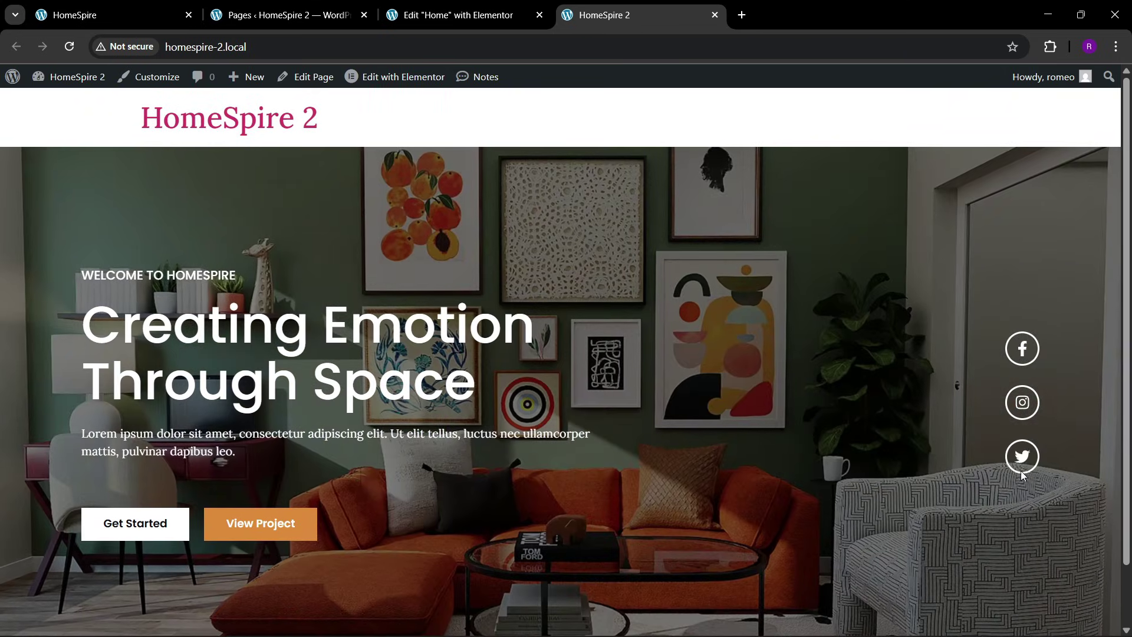
scroll(653, 425, "down", 1)
scroll(653, 431, "up", 1)
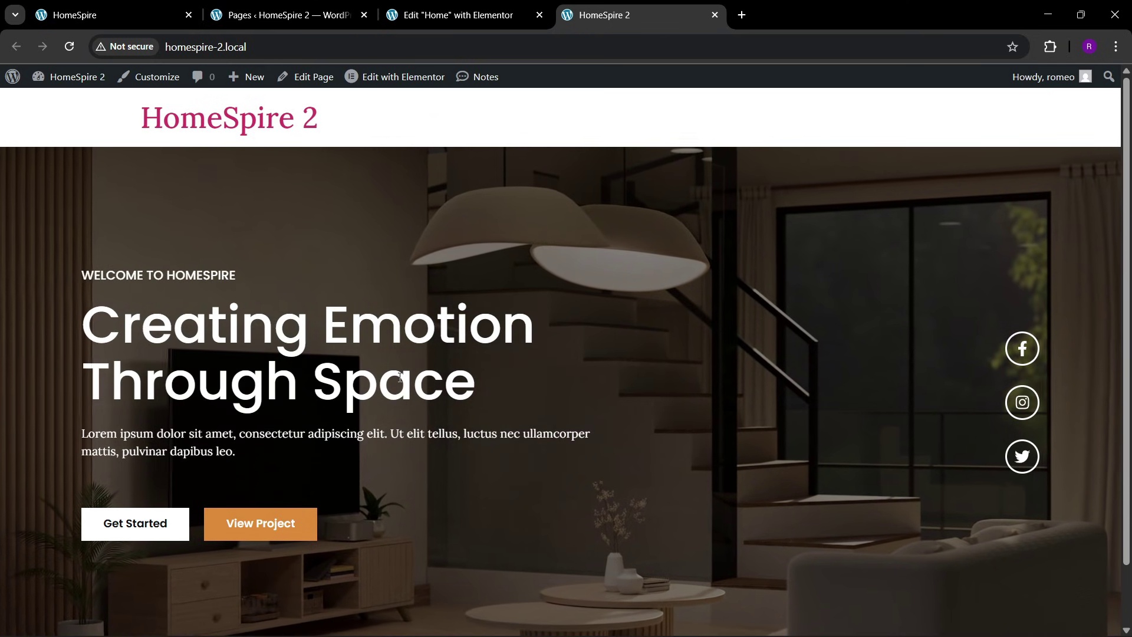
scroll(511, 414, "down", 2)
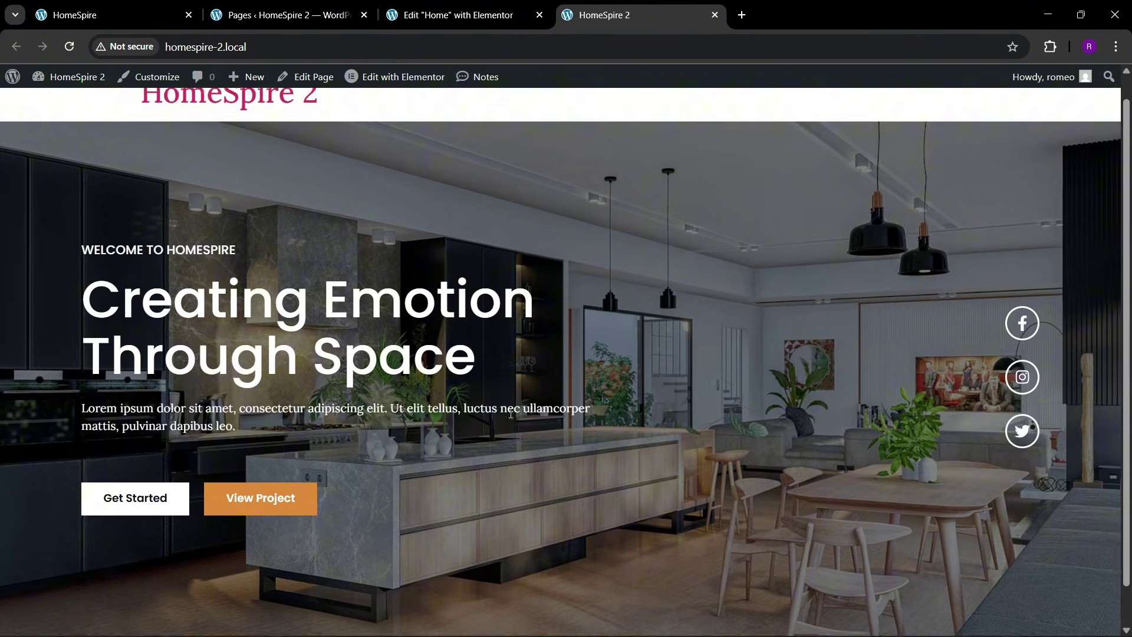